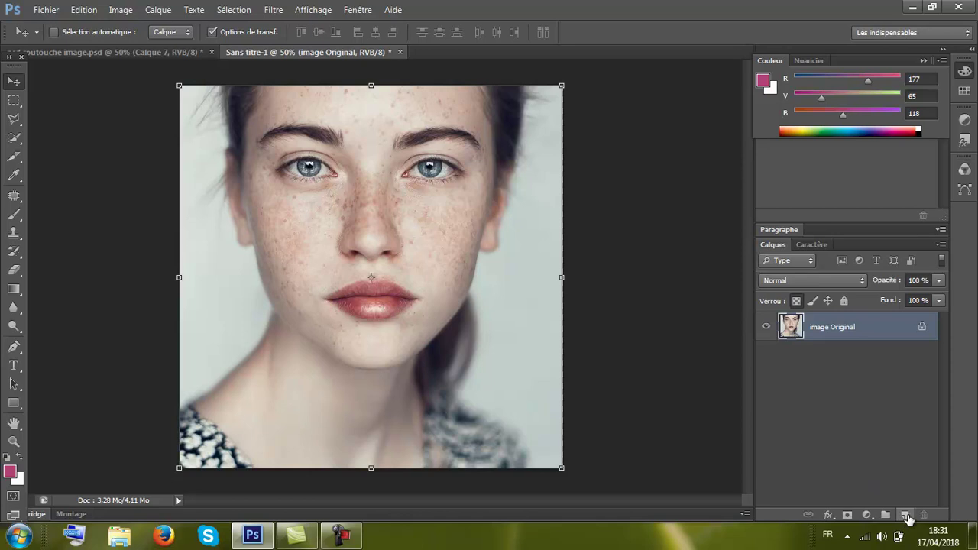
- Create the empty layer Calque 1 directly above the Original photo layer
{"action": "left_click", "coordinate": [162, 11]}
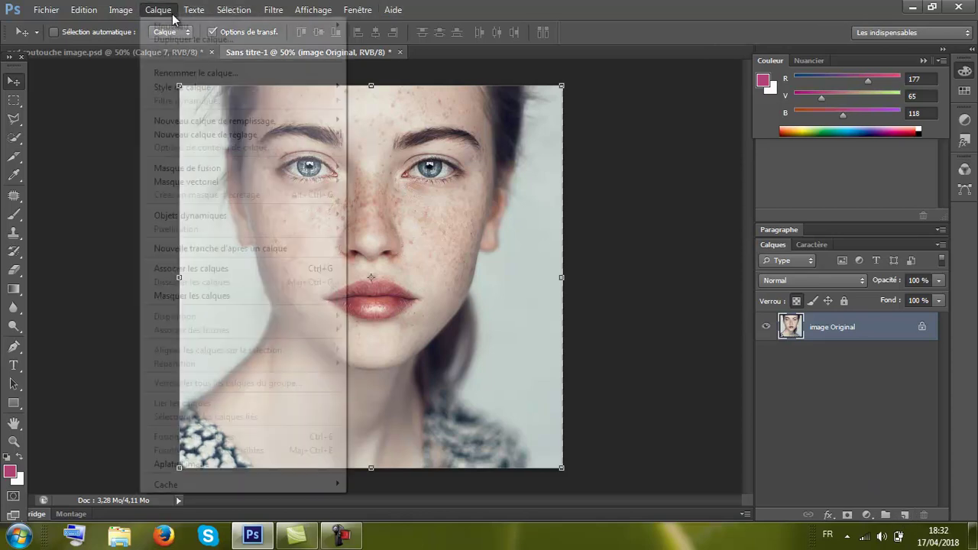
{"action": "mouse_move", "coordinate": [176, 39]}
{"action": "left_click", "coordinate": [718, 170]}
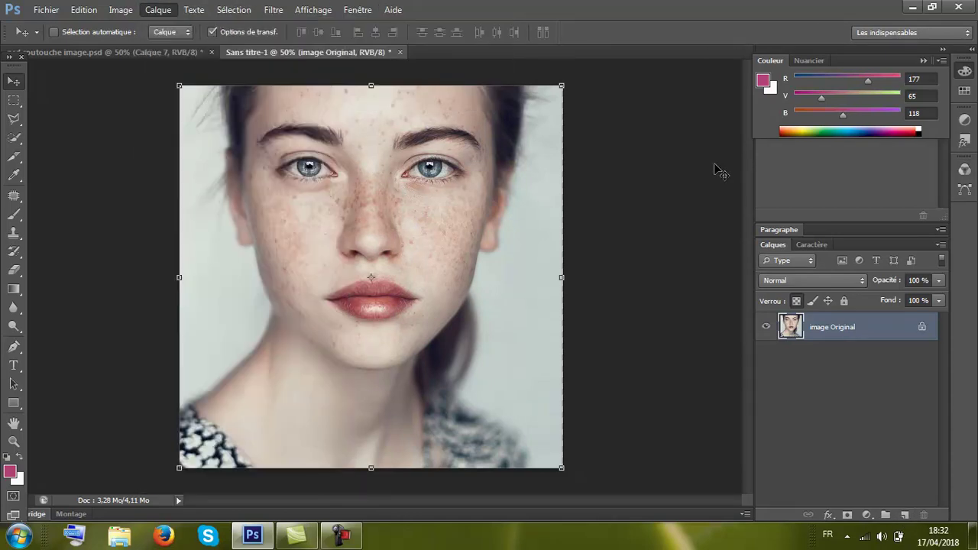
{"action": "left_click", "coordinate": [903, 517]}
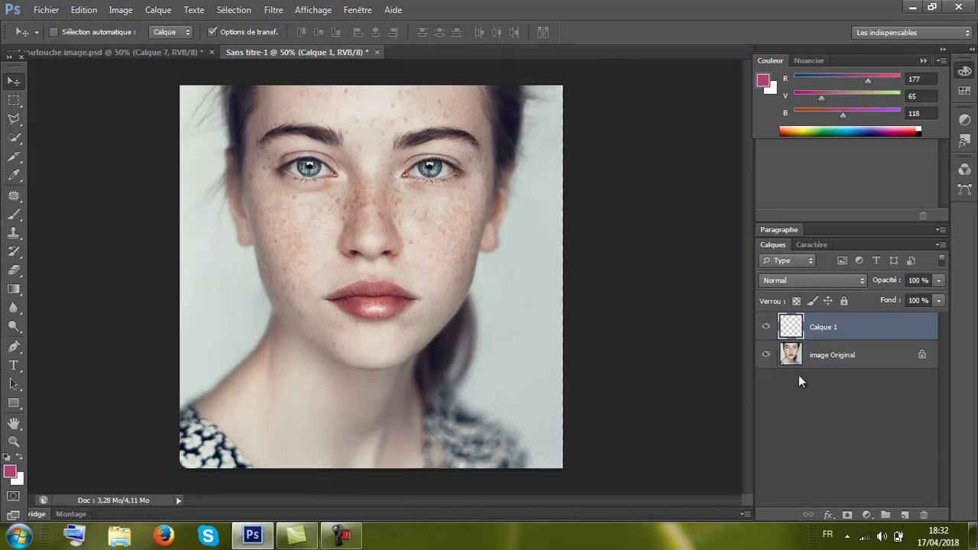
{"action": "left_click", "coordinate": [829, 357]}
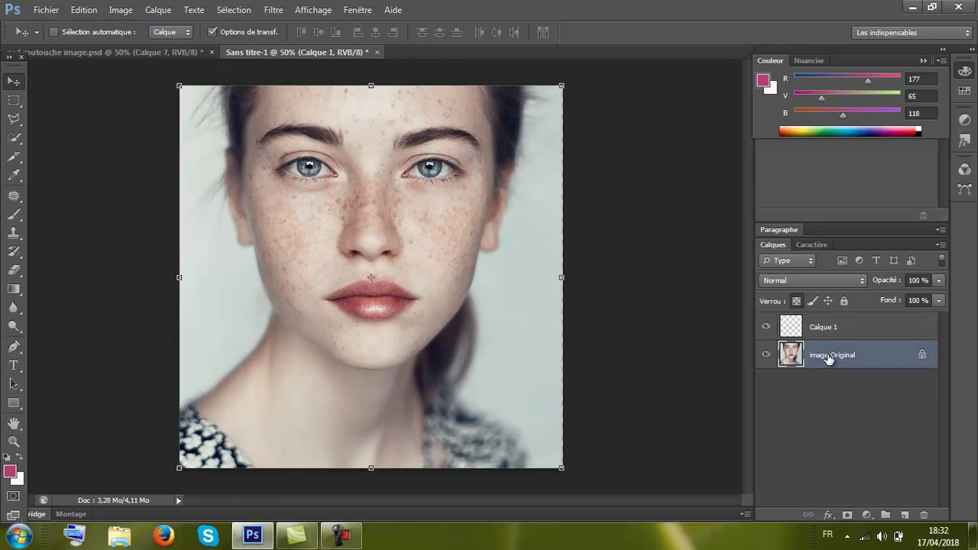
{"action": "left_click", "coordinate": [831, 327]}
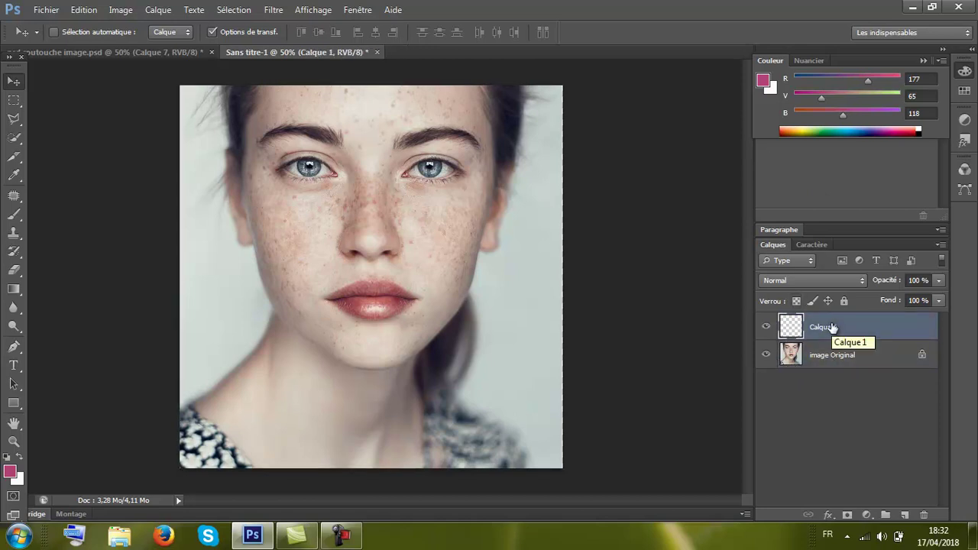
- Switch to the Healing Brush and give it a 36 px tip with 0% hardness
{"action": "left_click", "coordinate": [11, 197]}
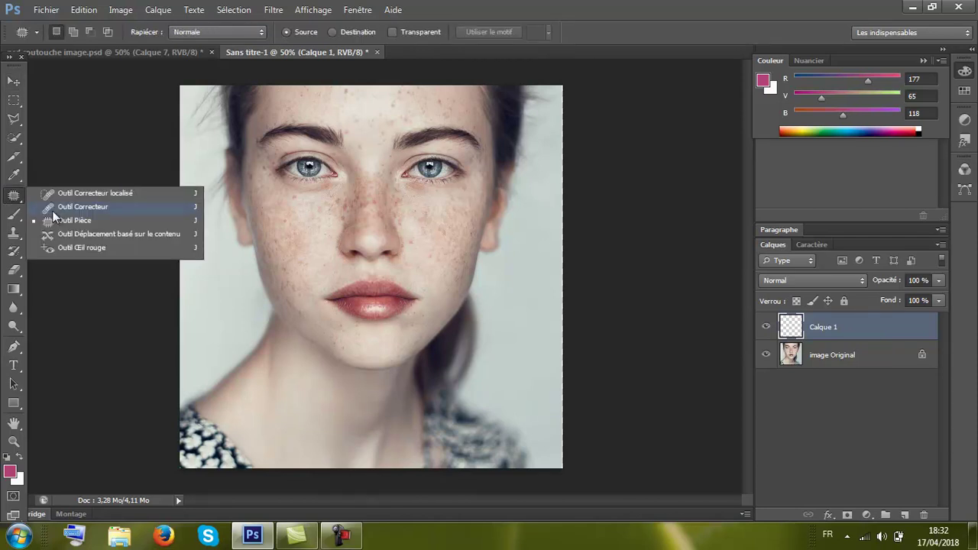
{"action": "left_click", "coordinate": [70, 210]}
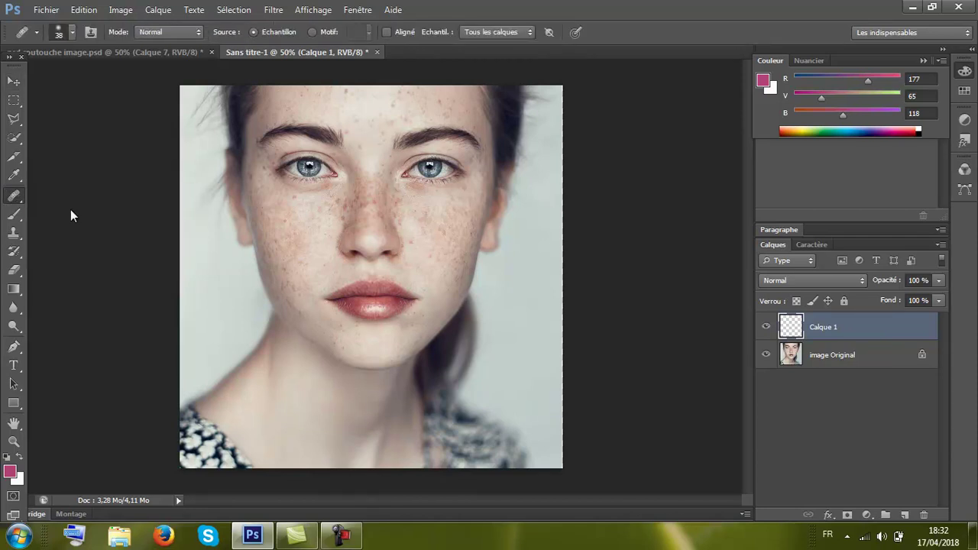
{"action": "left_click", "coordinate": [70, 36]}
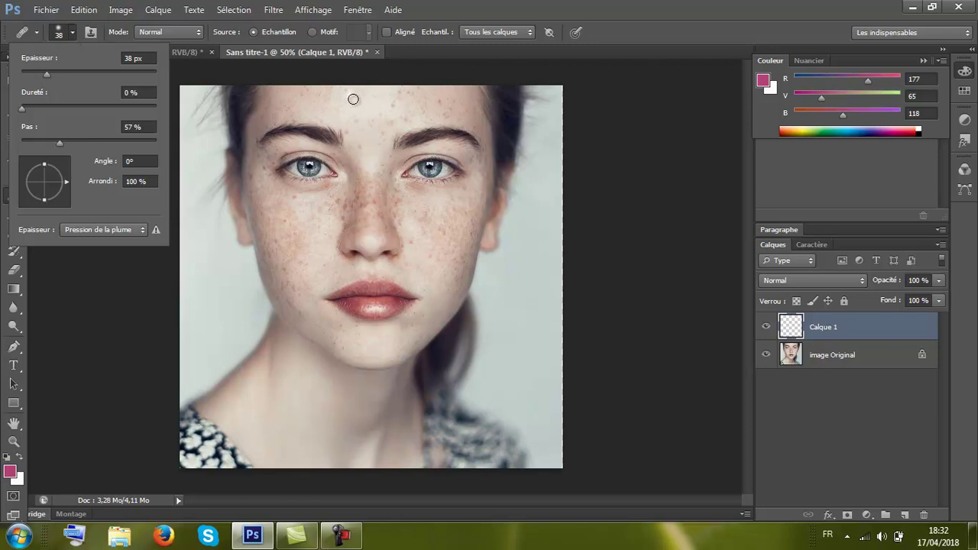
{"action": "left_click_drag", "start_coordinate": [69, 72], "coordinate": [45, 69]}
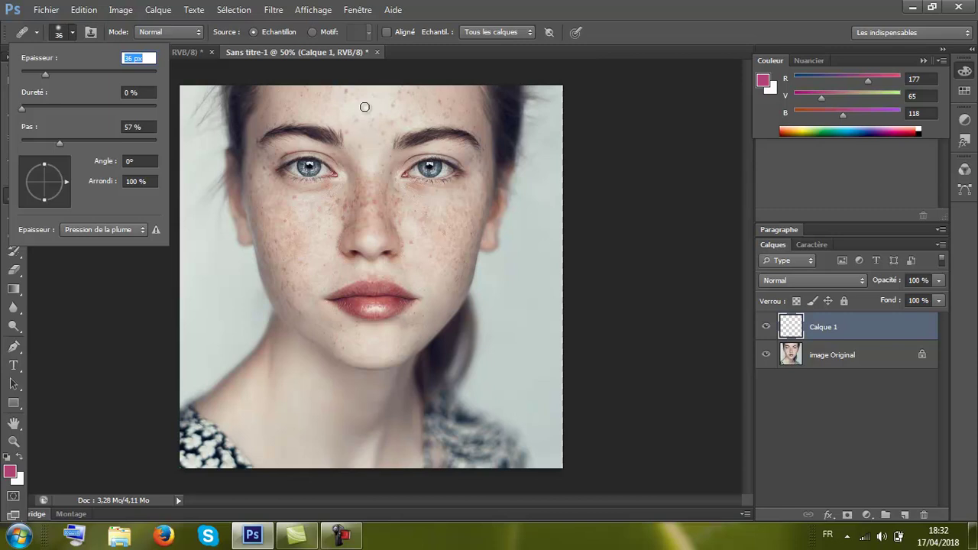
{"action": "key", "text": "Return"}
- Alt-sample clean forehead skin, then heal freckles across the forehead and near the hairline
{"action": "left_click", "coordinate": [367, 108]}
{"action": "key", "text": "alt"}
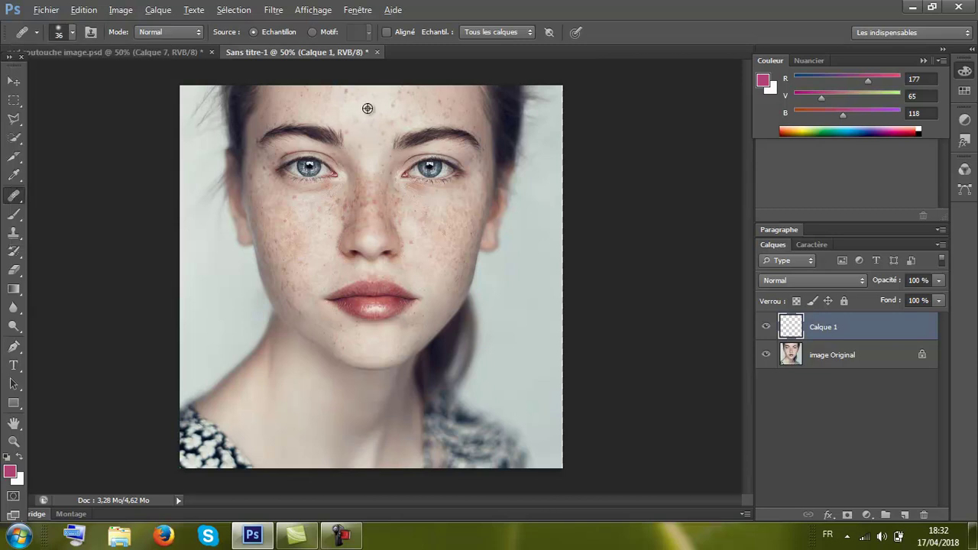
{"action": "left_click", "coordinate": [367, 109], "text": "alt"}
{"action": "left_click", "coordinate": [357, 121]}
{"action": "left_click", "coordinate": [399, 93]}
{"action": "left_click", "coordinate": [442, 103]}
{"action": "left_click", "coordinate": [421, 113]}
{"action": "left_click", "coordinate": [336, 113]}
{"action": "left_click", "coordinate": [309, 91]}
{"action": "left_click", "coordinate": [374, 121]}
{"action": "left_click", "coordinate": [75, 35]}
- Enlarge the healing brush to 69 px and heal the remaining forehead spots
{"action": "left_click", "coordinate": [67, 74]}
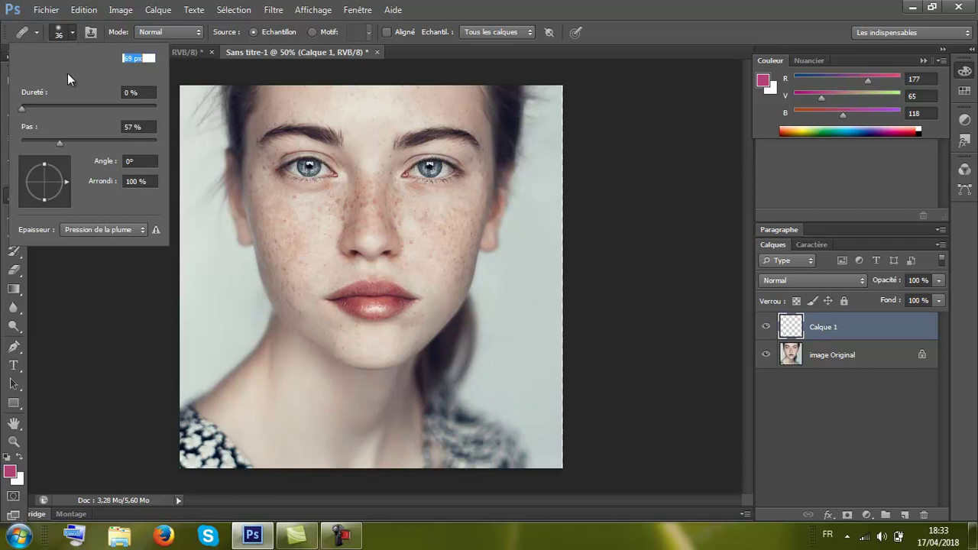
{"action": "left_click", "coordinate": [337, 110]}
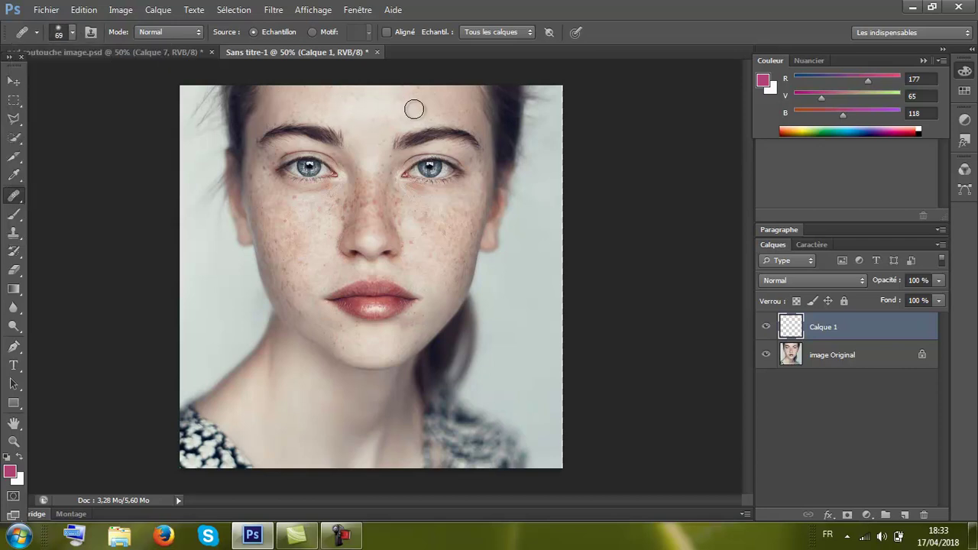
{"action": "left_click_drag", "start_coordinate": [421, 106], "coordinate": [422, 98]}
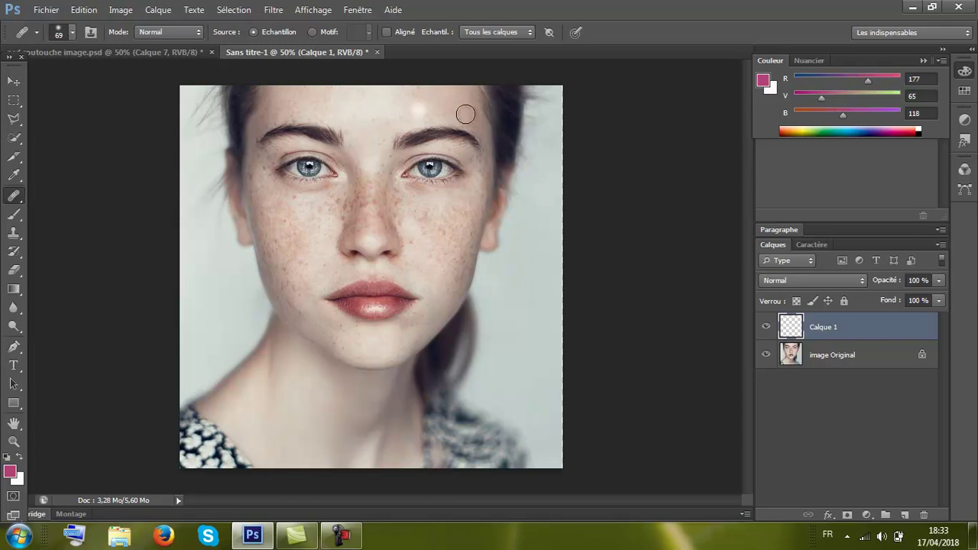
{"action": "left_click", "coordinate": [429, 102]}
{"action": "left_click", "coordinate": [430, 102]}
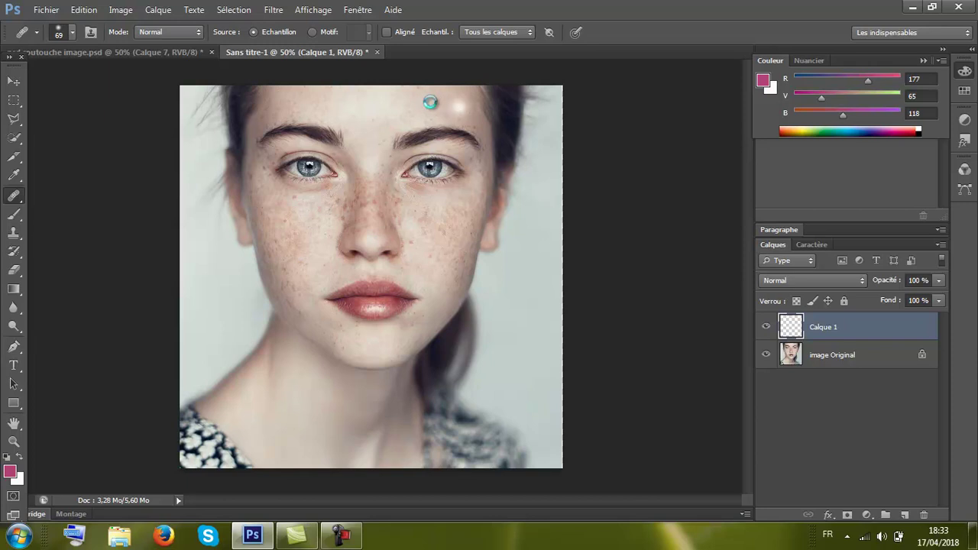
{"action": "left_click", "coordinate": [422, 99]}
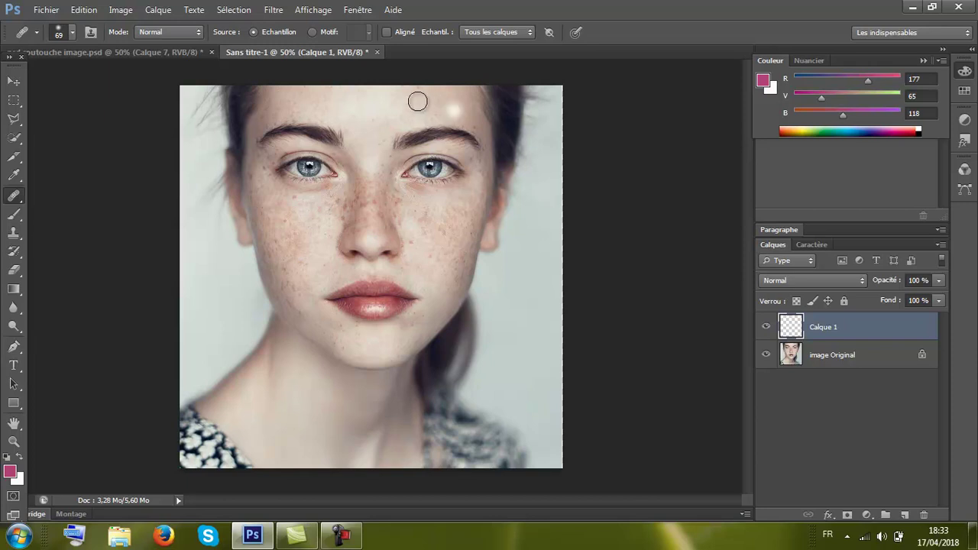
{"action": "left_click", "coordinate": [271, 99]}
{"action": "left_click", "coordinate": [283, 102]}
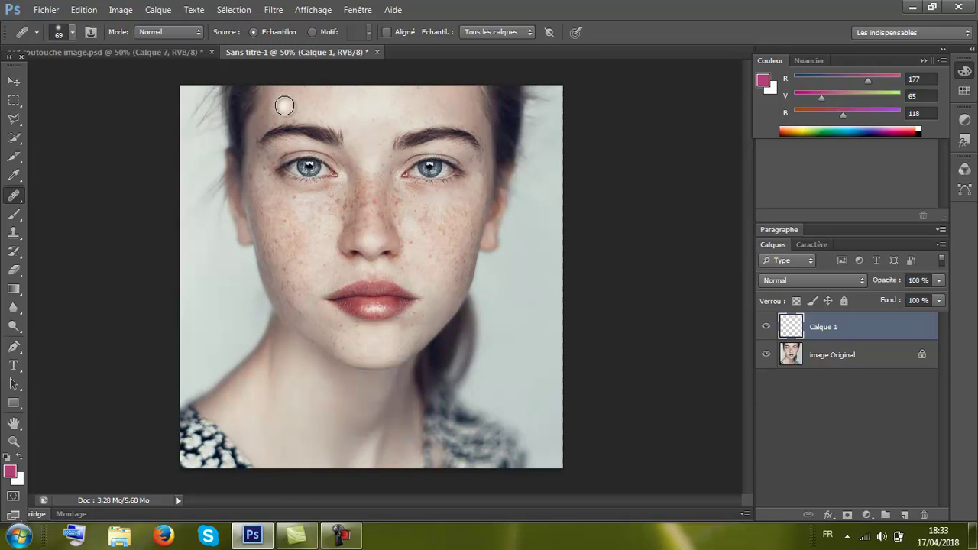
{"action": "left_click", "coordinate": [291, 104]}
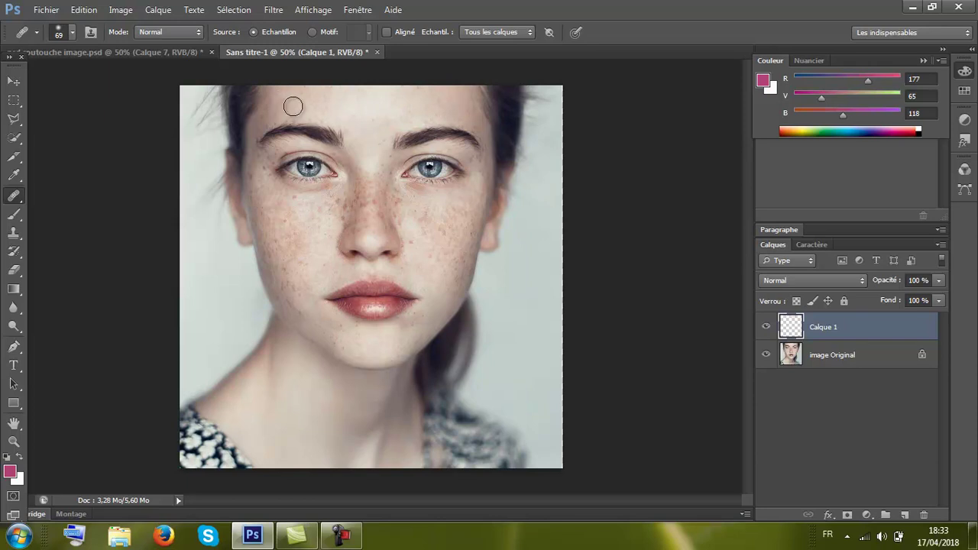
- Heal freckles across the left cheek and under the left eye
{"action": "left_click", "coordinate": [321, 230]}
{"action": "left_click", "coordinate": [289, 222]}
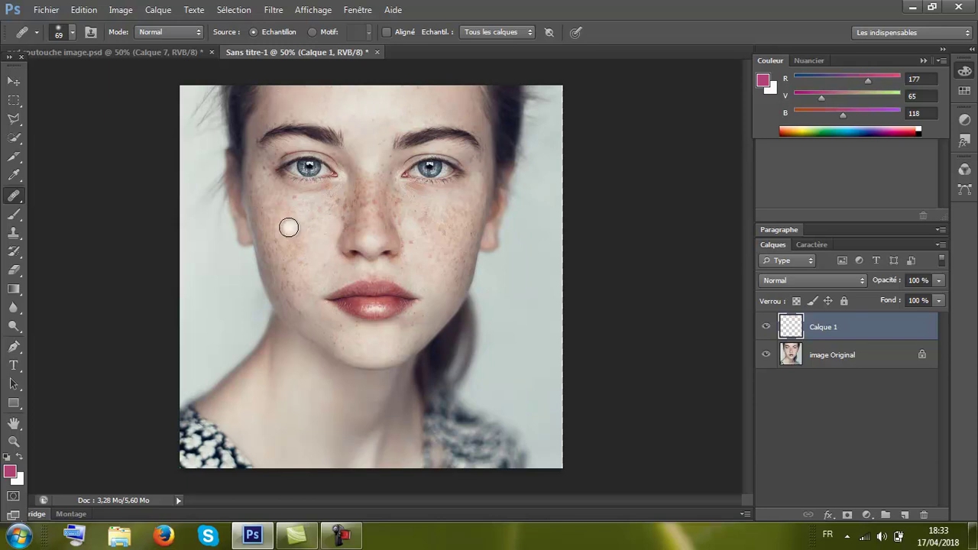
{"action": "left_click", "coordinate": [291, 216]}
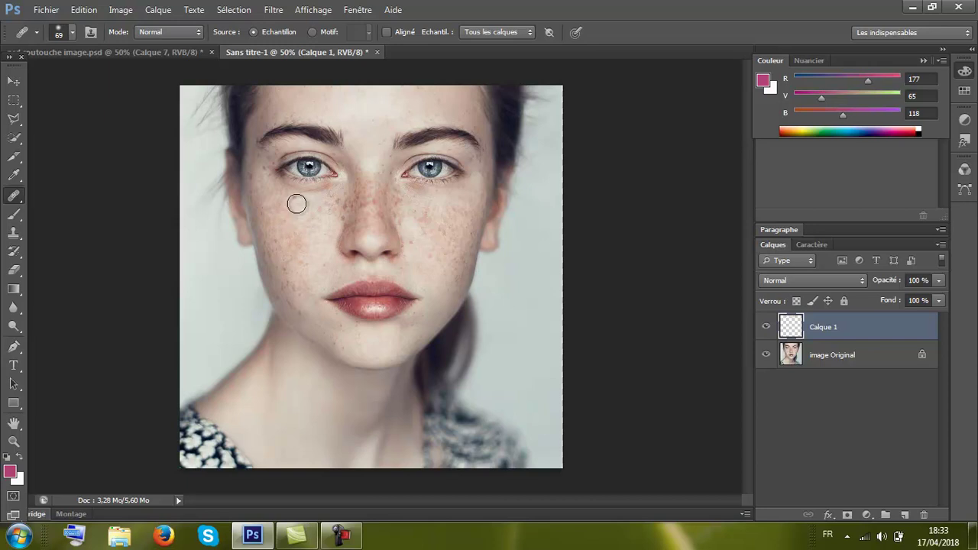
{"action": "left_click", "coordinate": [302, 208]}
{"action": "left_click", "coordinate": [301, 240]}
{"action": "left_click", "coordinate": [334, 203]}
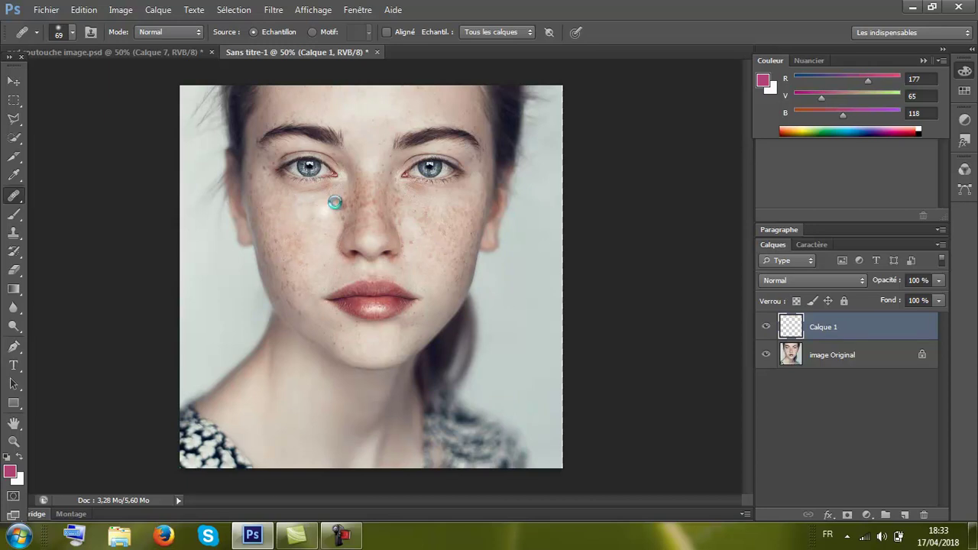
{"action": "left_click", "coordinate": [329, 210]}
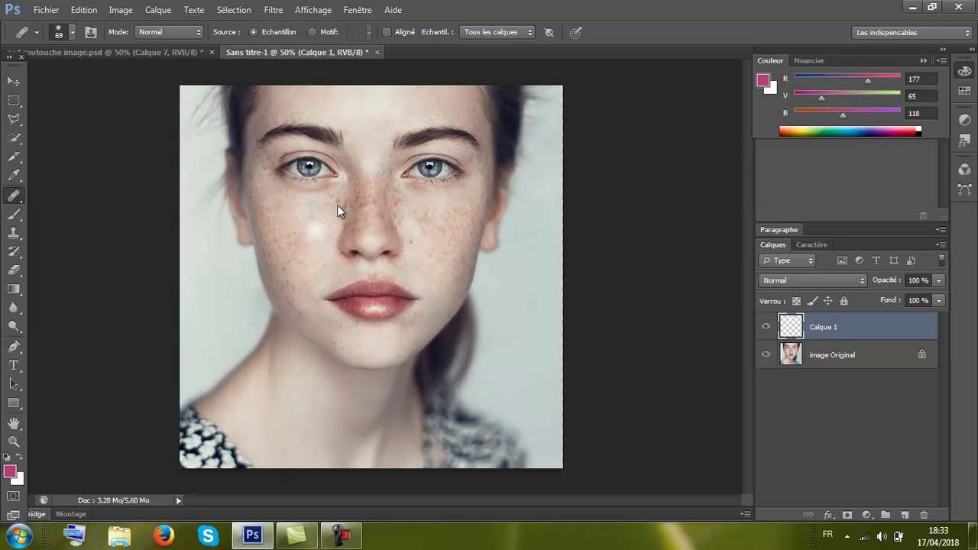
{"action": "left_click", "coordinate": [325, 203]}
{"action": "left_click", "coordinate": [264, 190]}
{"action": "left_click", "coordinate": [249, 175]}
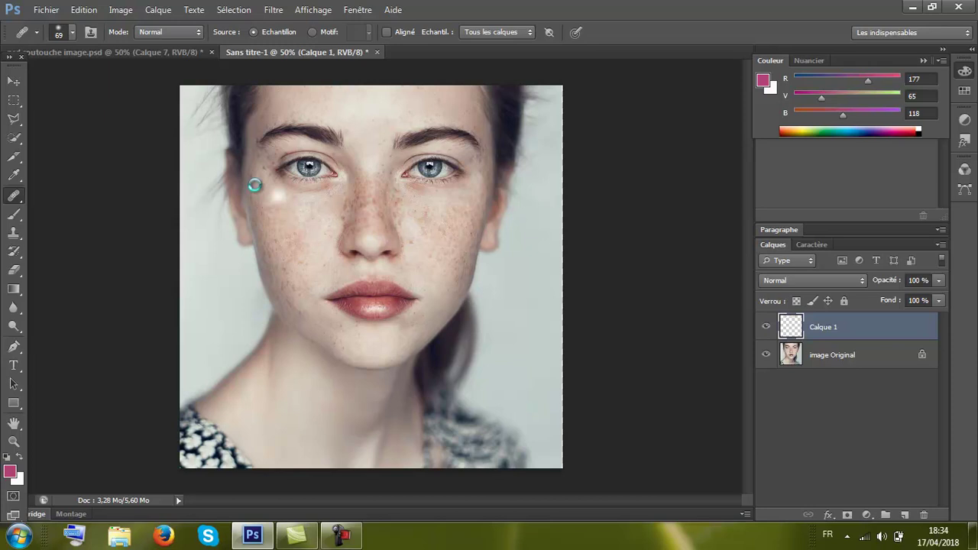
{"action": "left_click", "coordinate": [256, 189]}
- Heal freckles on the lower left cheek and beside the mouth
{"action": "left_click", "coordinate": [287, 239]}
{"action": "left_click", "coordinate": [296, 240]}
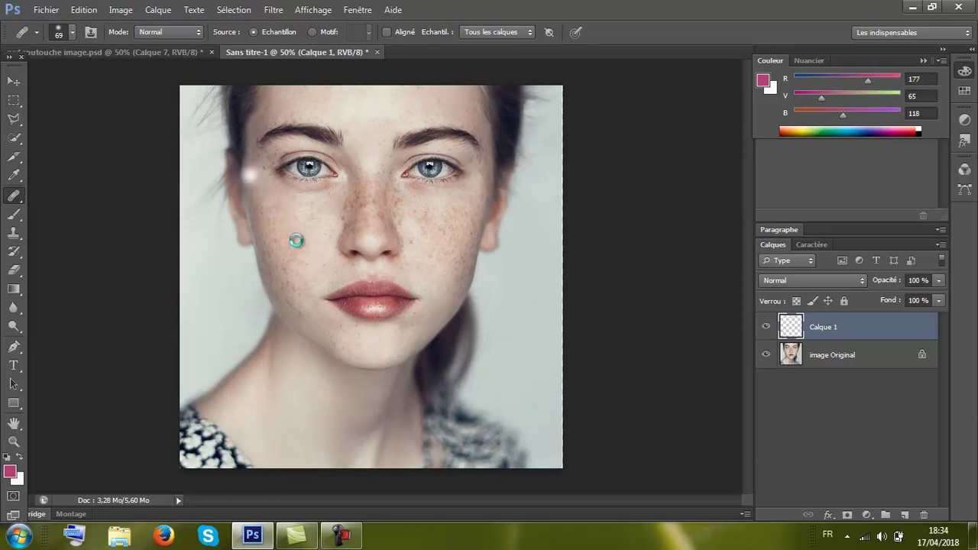
{"action": "left_click", "coordinate": [275, 237]}
{"action": "left_click", "coordinate": [266, 220]}
{"action": "left_click", "coordinate": [264, 223]}
{"action": "left_click", "coordinate": [275, 262]}
{"action": "left_click", "coordinate": [307, 250]}
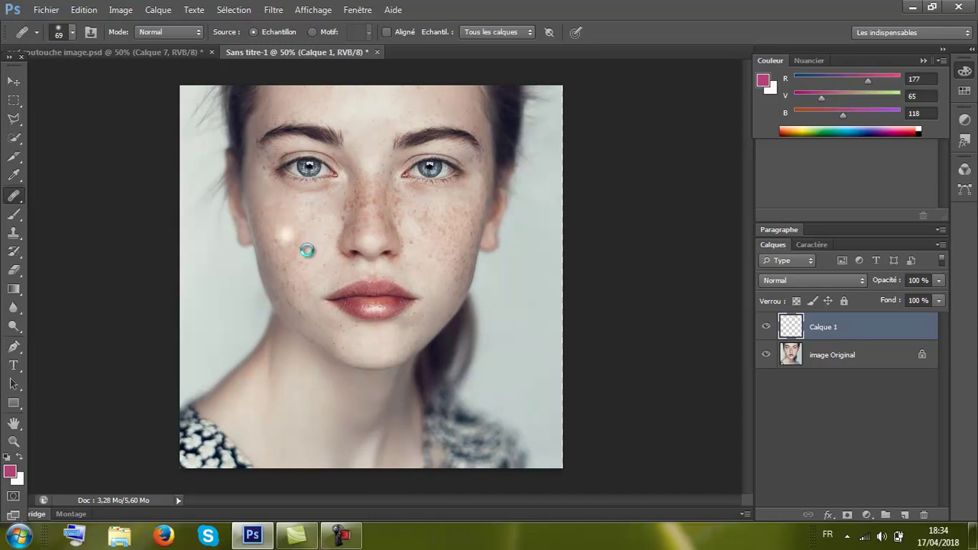
{"action": "left_click", "coordinate": [323, 249]}
{"action": "left_click", "coordinate": [422, 273]}
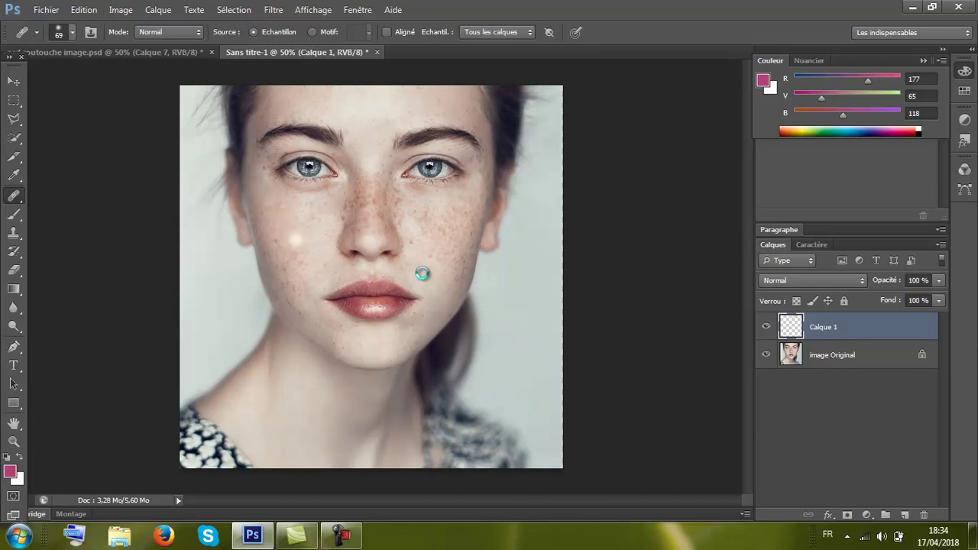
{"action": "left_click", "coordinate": [424, 272]}
{"action": "left_click", "coordinate": [424, 272]}
- Alt-sample clean cheek skin and heal spots on the left cheek, lip corner and above the eyebrow
{"action": "key", "text": "alt"}
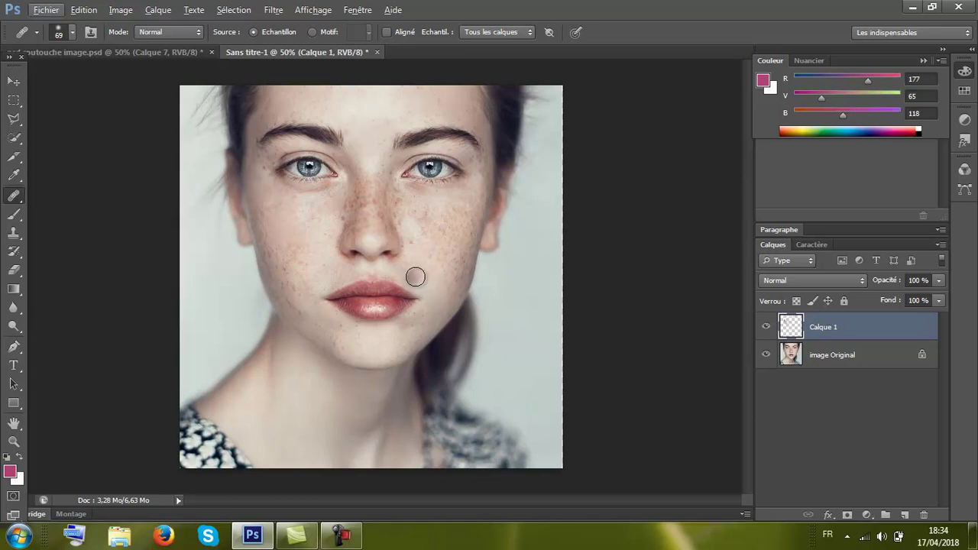
{"action": "left_click", "coordinate": [304, 264]}
{"action": "left_click", "coordinate": [318, 286]}
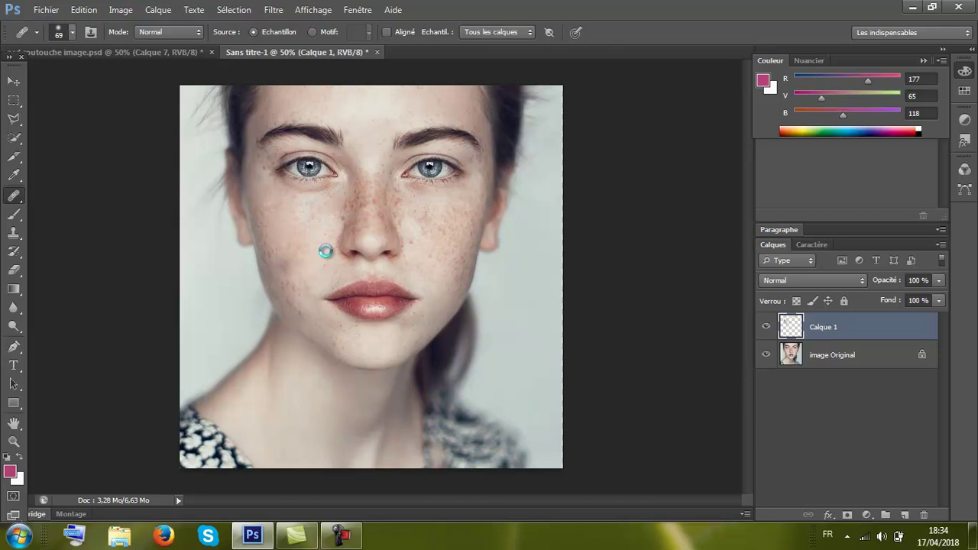
{"action": "left_click", "coordinate": [315, 226]}
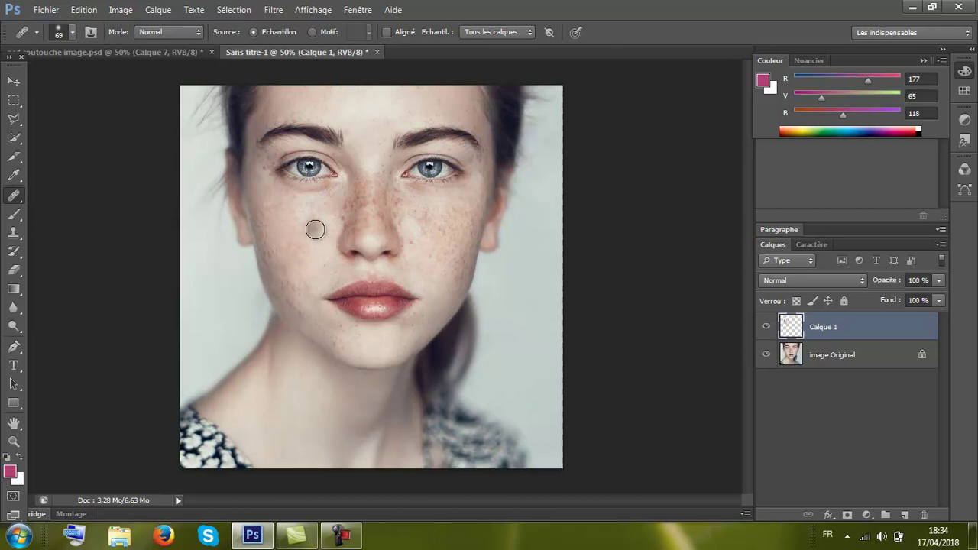
{"action": "left_click", "coordinate": [279, 261]}
{"action": "left_click", "coordinate": [280, 199]}
{"action": "left_click", "coordinate": [281, 111]}
{"action": "left_click", "coordinate": [296, 112]}
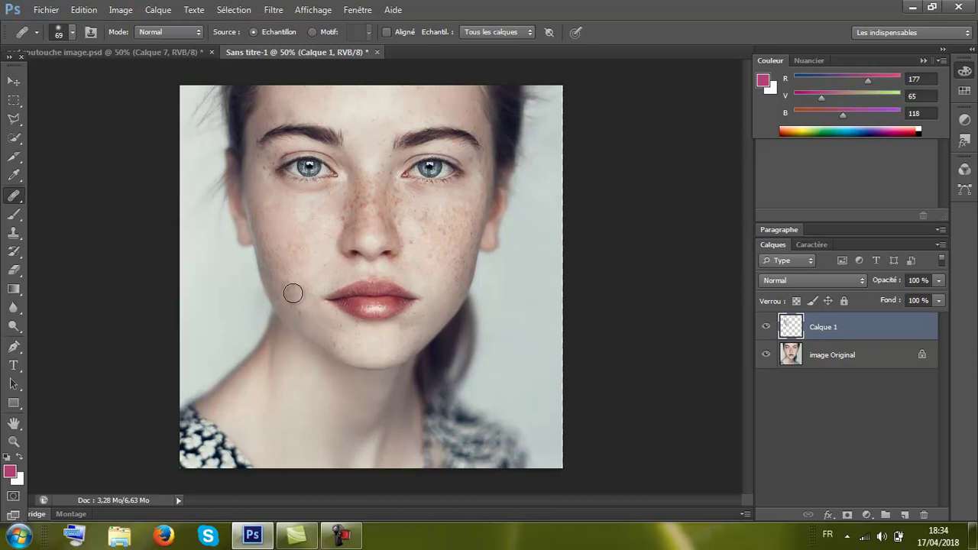
- Resample the source, heal the dark left-cheek blemish and freckles on the right cheek
{"action": "left_click", "coordinate": [298, 220], "text": "alt"}
{"action": "left_click", "coordinate": [312, 229], "text": "alt"}
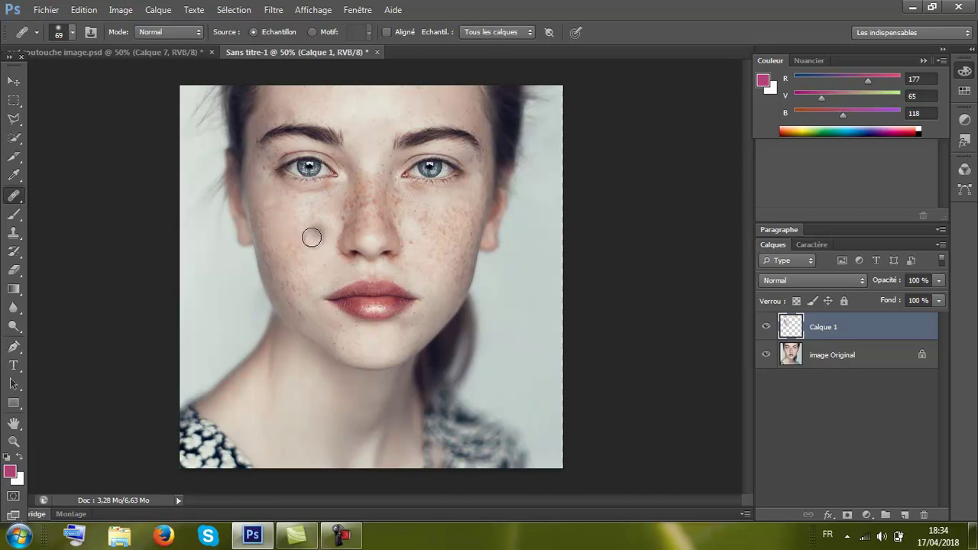
{"action": "left_click", "coordinate": [311, 229]}
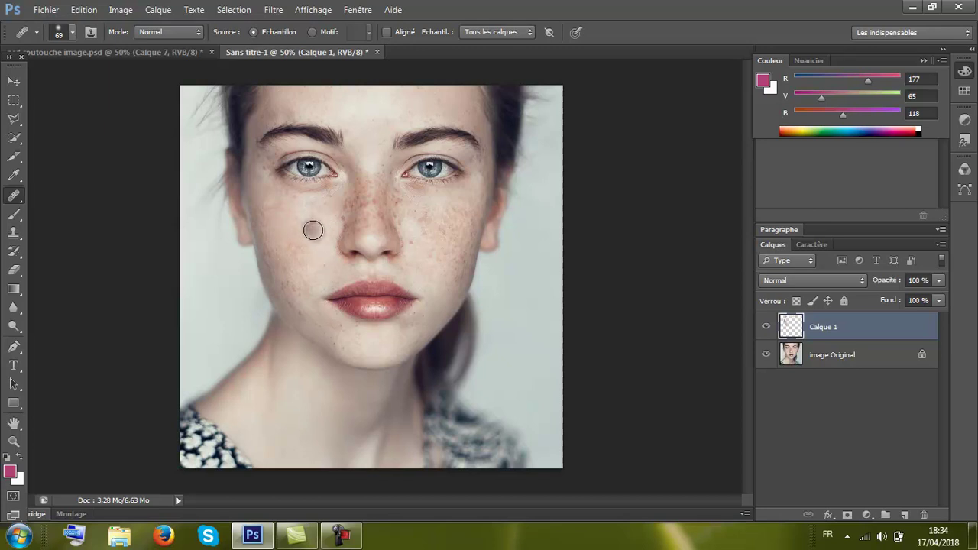
{"action": "left_click", "coordinate": [425, 221], "text": "alt"}
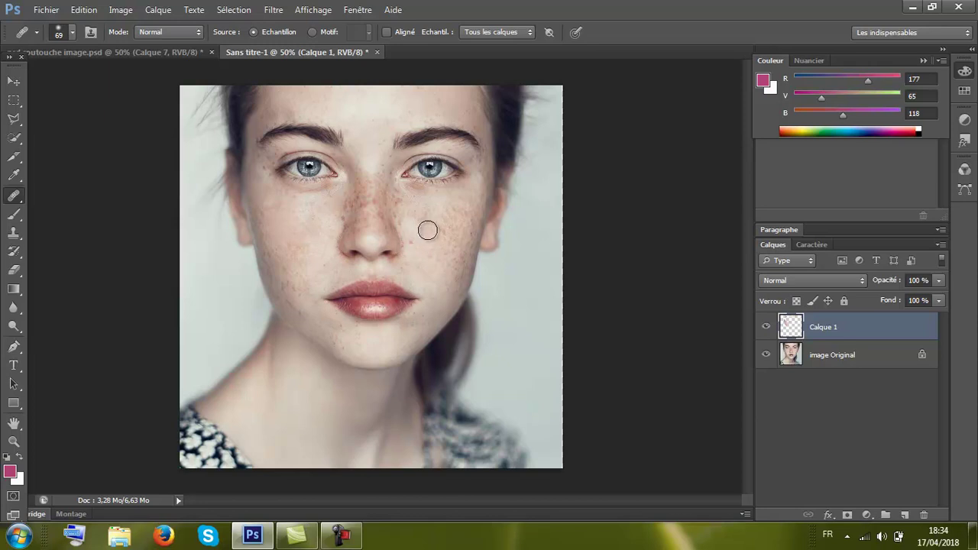
{"action": "left_click", "coordinate": [465, 201], "text": "alt"}
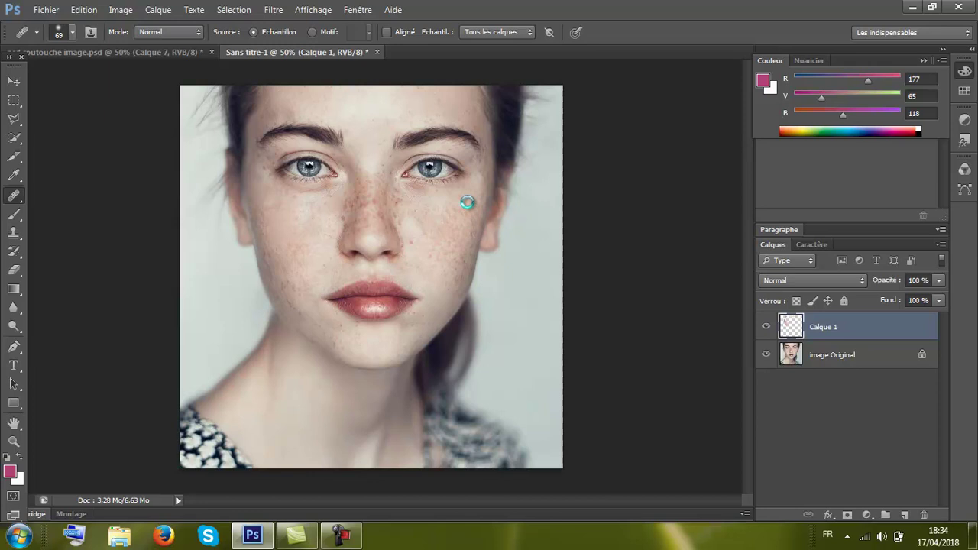
{"action": "left_click", "coordinate": [463, 244], "text": "alt"}
{"action": "left_click", "coordinate": [468, 237]}
{"action": "left_click", "coordinate": [464, 222], "text": "alt"}
{"action": "left_click", "coordinate": [462, 223]}
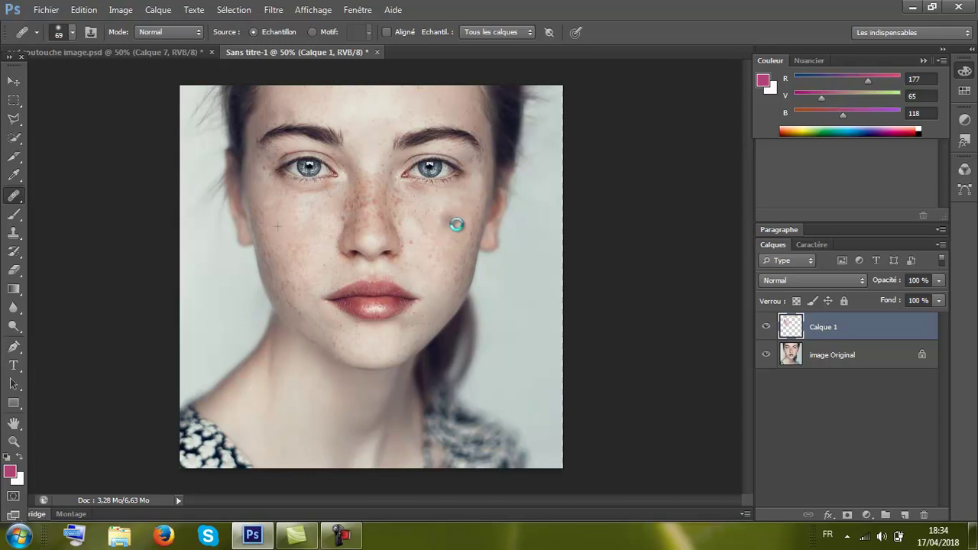
- Heal more right-cheek spots, nose freckles, the lip-corner spots and a chin blemish
{"action": "left_click", "coordinate": [415, 221], "text": "alt"}
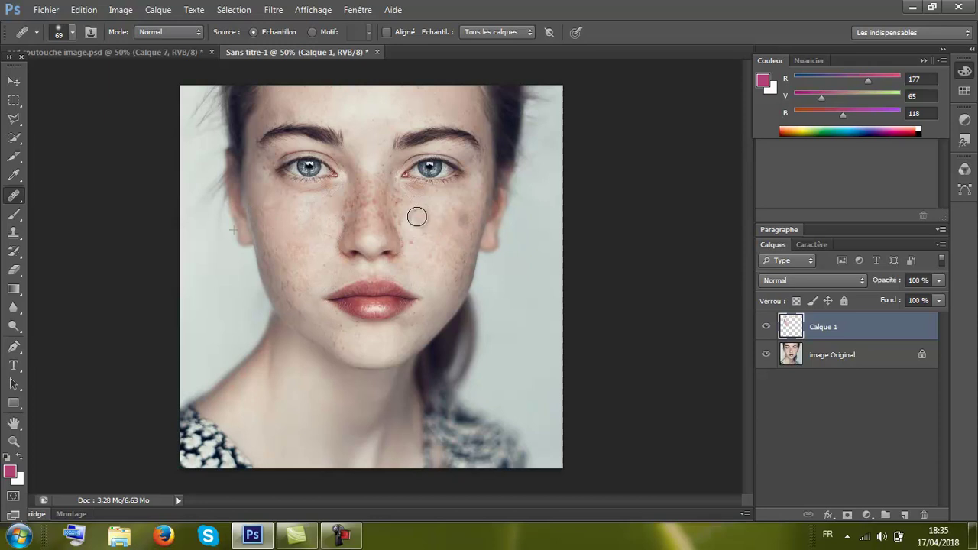
{"action": "left_click", "coordinate": [436, 260]}
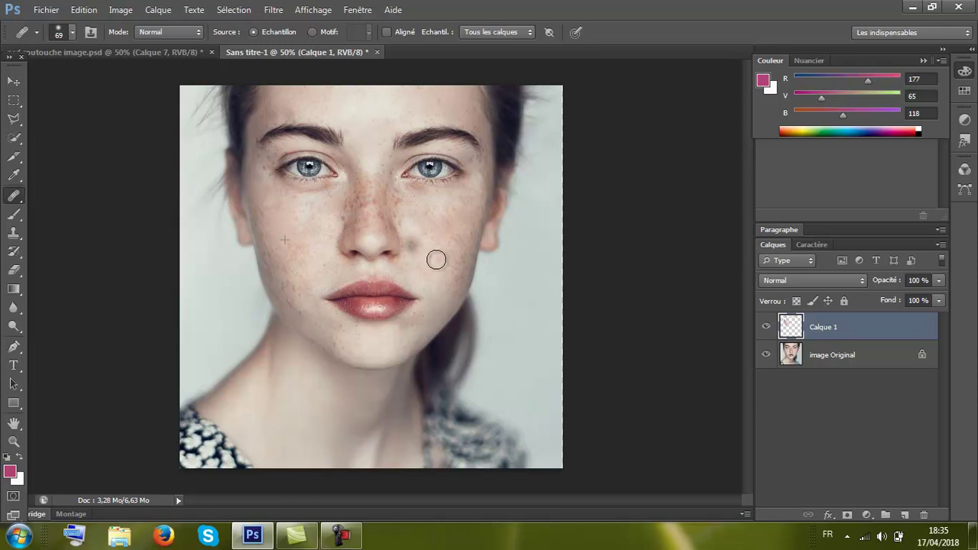
{"action": "left_click", "coordinate": [300, 243]}
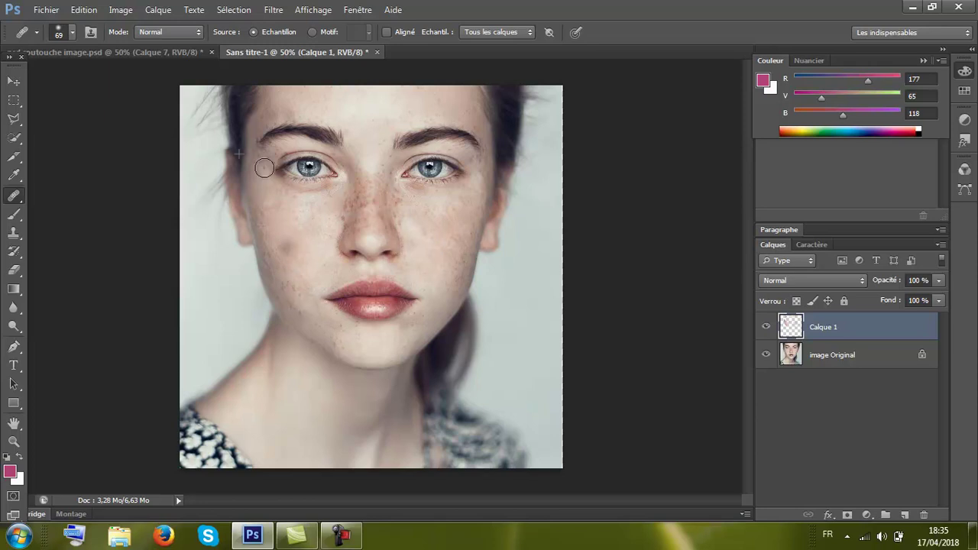
{"action": "left_click", "coordinate": [474, 216]}
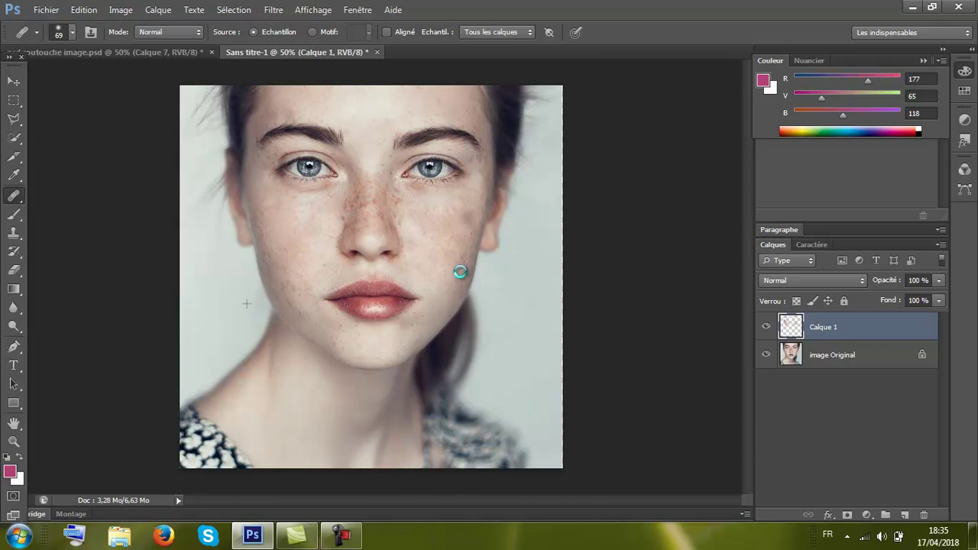
{"action": "left_click", "coordinate": [464, 261]}
{"action": "left_click", "coordinate": [464, 257]}
{"action": "left_click", "coordinate": [403, 192]}
{"action": "left_click", "coordinate": [401, 213]}
{"action": "left_click", "coordinate": [399, 201]}
{"action": "left_click", "coordinate": [430, 303]}
{"action": "left_click", "coordinate": [413, 280]}
{"action": "left_click", "coordinate": [372, 344]}
- Alt-sample skin beside the lips and heal the nose, left cheek and jawline spots
{"action": "key", "text": "alt"}
{"action": "left_click", "coordinate": [371, 344], "text": "alt"}
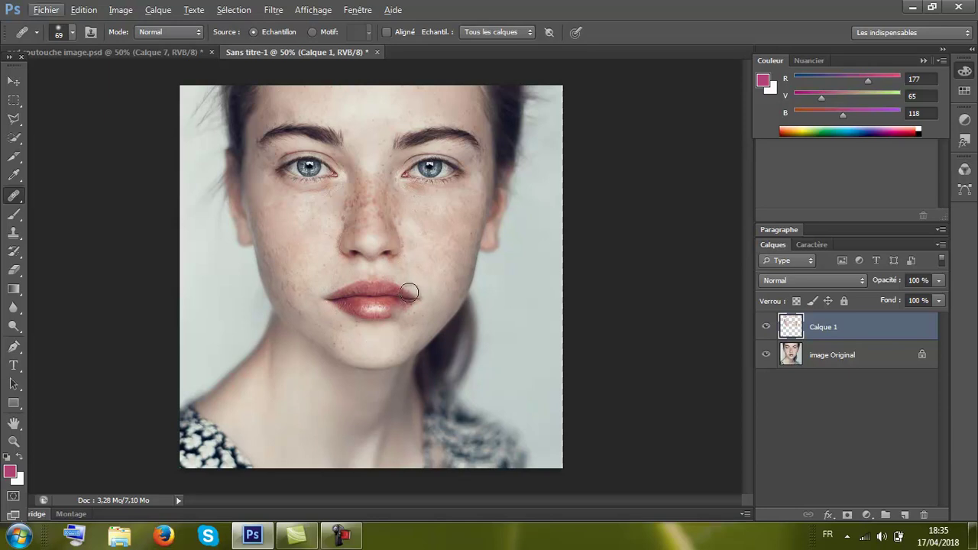
{"action": "left_click", "coordinate": [403, 237]}
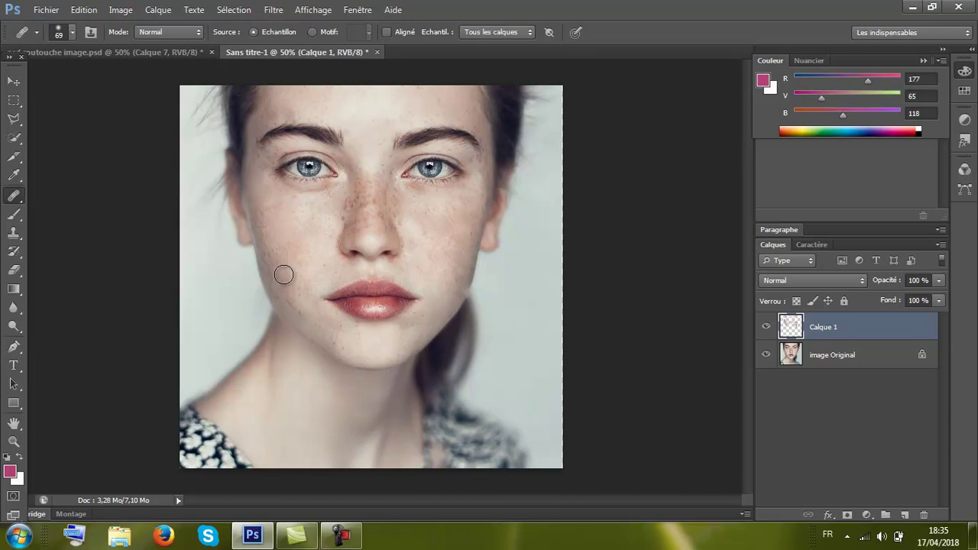
{"action": "left_click", "coordinate": [262, 212]}
{"action": "left_click", "coordinate": [250, 249]}
{"action": "left_click", "coordinate": [252, 259]}
{"action": "left_click", "coordinate": [284, 248]}
{"action": "left_click", "coordinate": [315, 229]}
{"action": "left_click", "coordinate": [290, 199]}
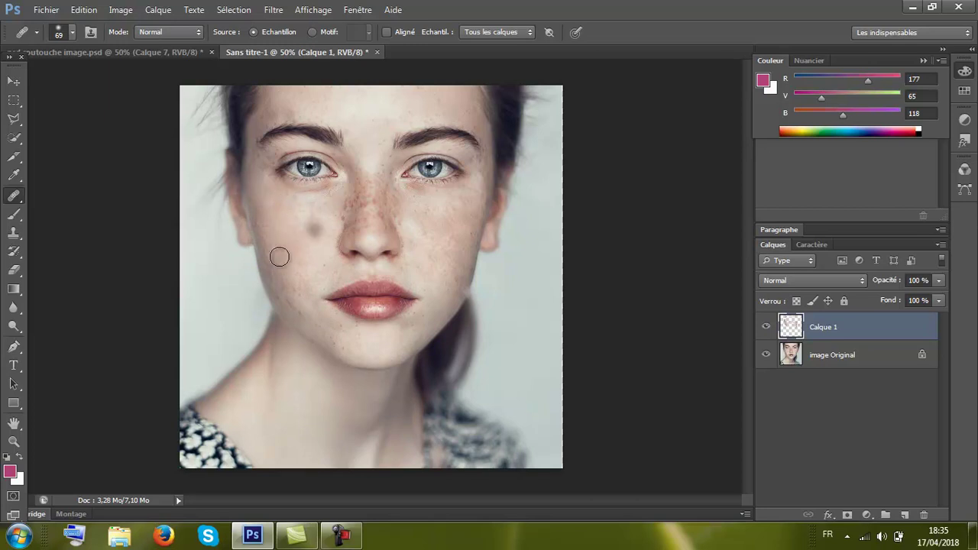
{"action": "left_click", "coordinate": [292, 308]}
{"action": "left_click", "coordinate": [318, 326]}
{"action": "left_click", "coordinate": [293, 297]}
- Heal freckles under the left eye, between the brows, on the forehead and across the right cheek
{"action": "left_click", "coordinate": [324, 218]}
{"action": "left_click", "coordinate": [334, 213]}
{"action": "left_click", "coordinate": [339, 207]}
{"action": "left_click", "coordinate": [362, 146]}
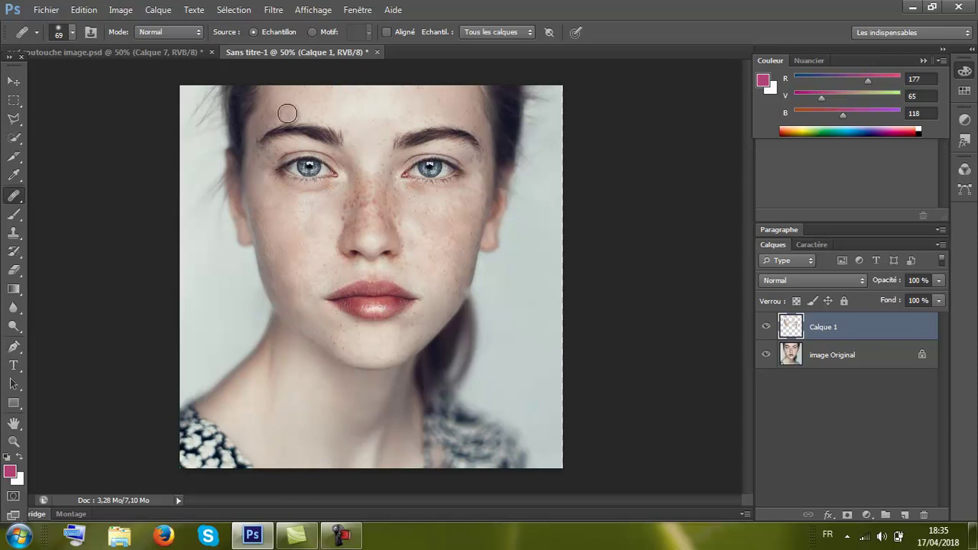
{"action": "left_click", "coordinate": [442, 114]}
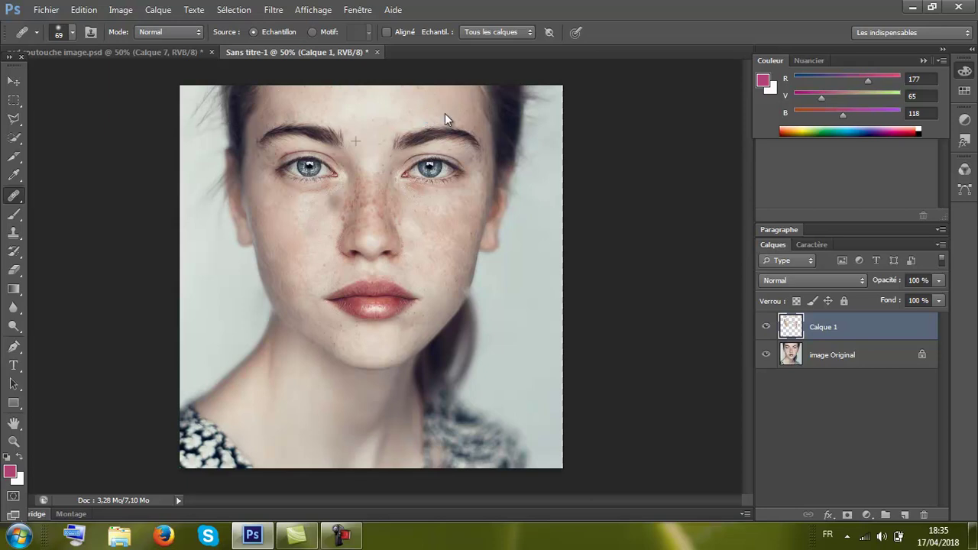
{"action": "left_click", "coordinate": [483, 197]}
{"action": "left_click", "coordinate": [445, 218]}
{"action": "left_click", "coordinate": [479, 194]}
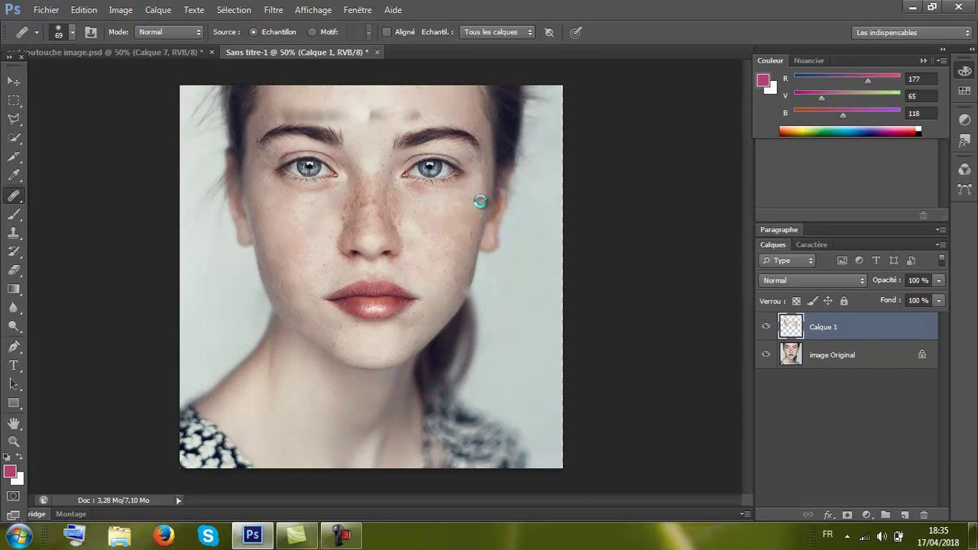
{"action": "left_click", "coordinate": [456, 274]}
{"action": "left_click", "coordinate": [451, 245]}
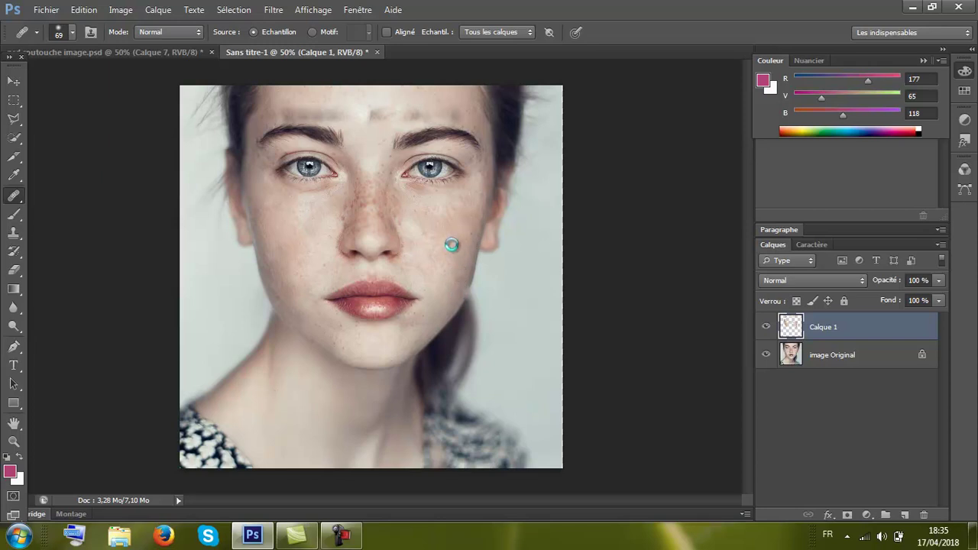
{"action": "left_click", "coordinate": [452, 245]}
{"action": "left_click", "coordinate": [452, 244]}
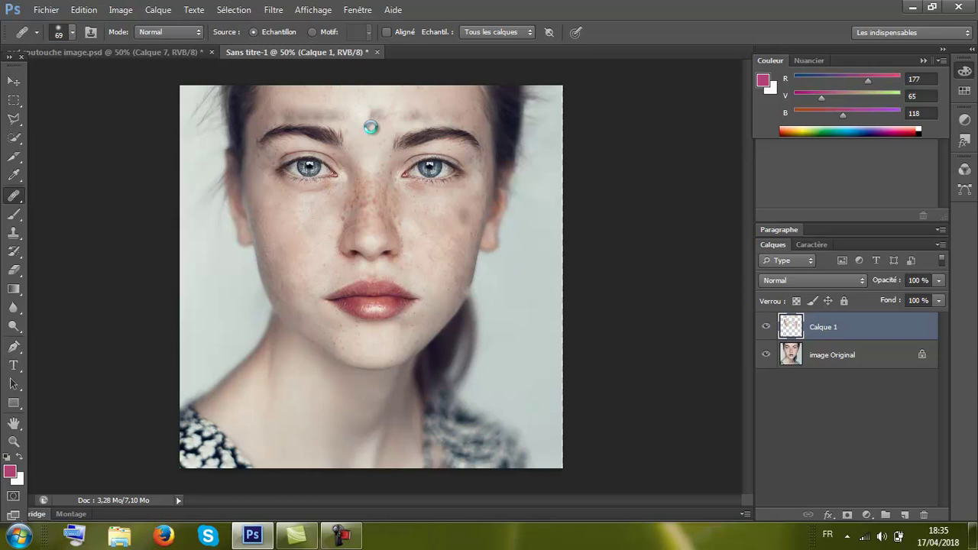
- Heal forehead spots, a spot beside the nose, and the skin under and below the right eye
{"action": "left_click", "coordinate": [404, 120]}
{"action": "left_click", "coordinate": [404, 121]}
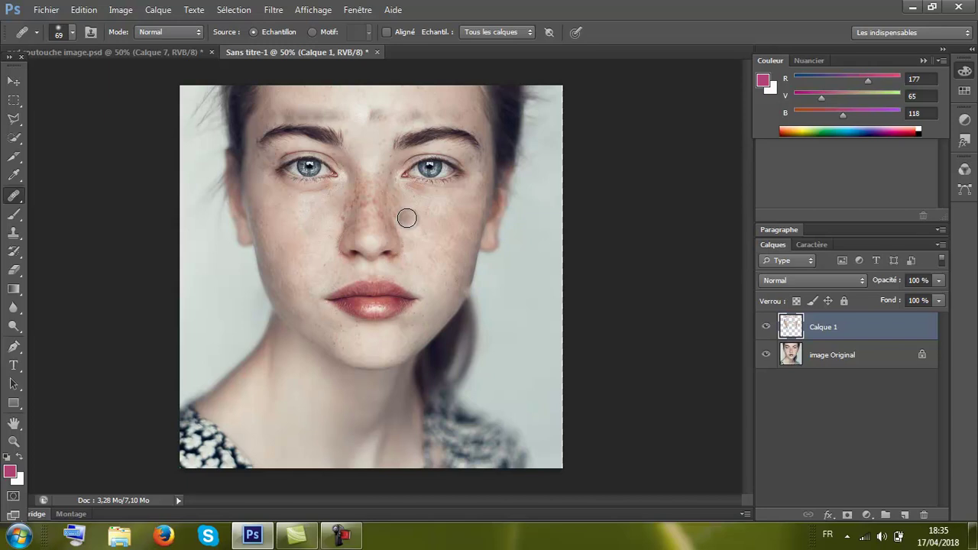
{"action": "left_click", "coordinate": [364, 104], "text": "alt"}
{"action": "left_click", "coordinate": [384, 212]}
{"action": "left_click", "coordinate": [465, 180]}
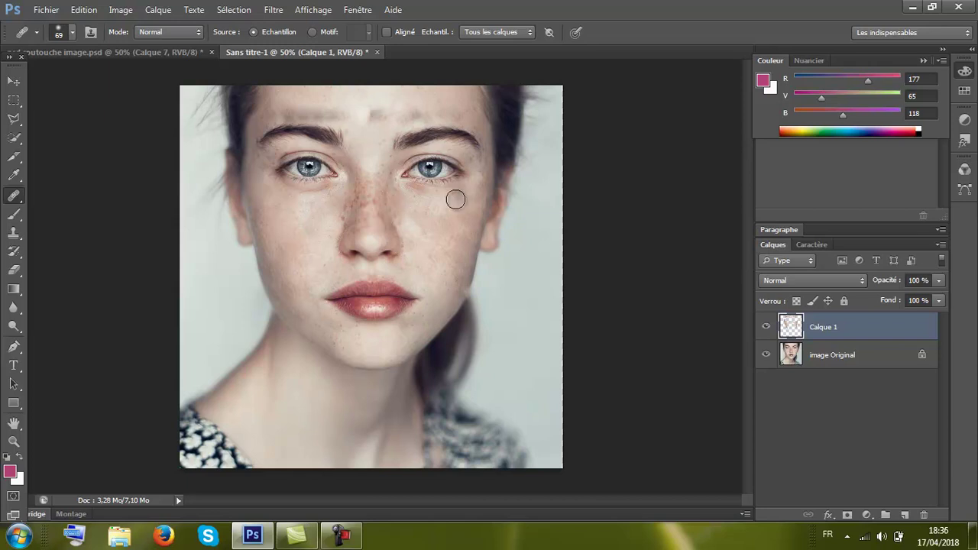
{"action": "left_click", "coordinate": [442, 238]}
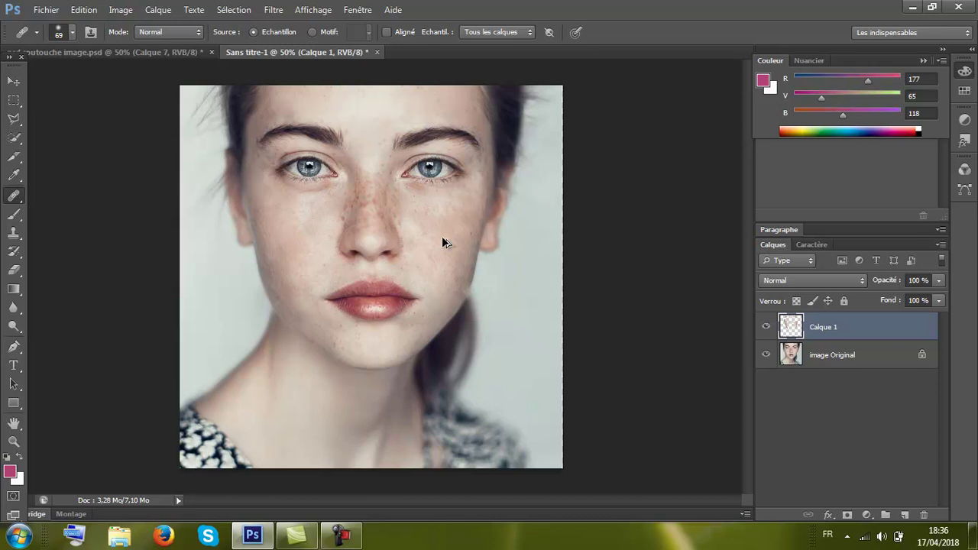
{"action": "left_click", "coordinate": [369, 139], "text": "alt"}
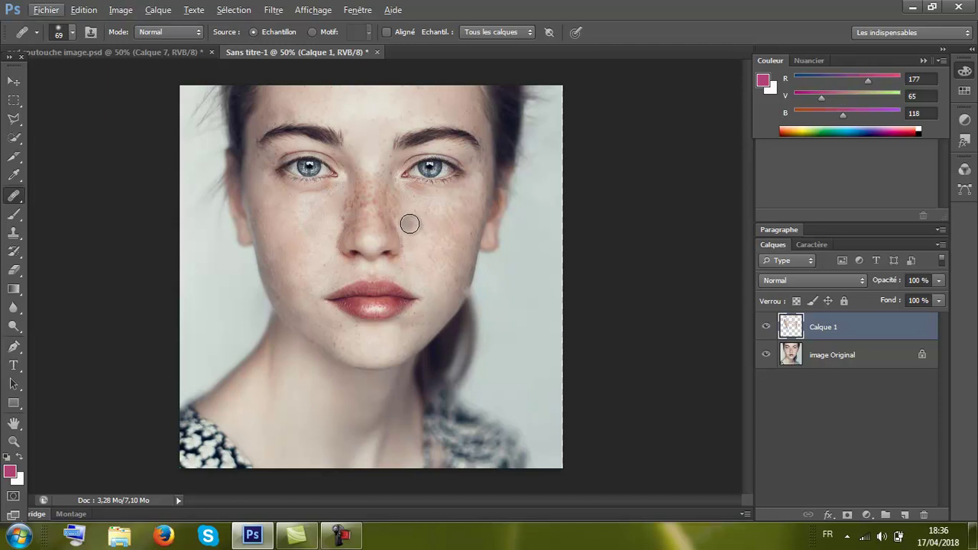
{"action": "left_click", "coordinate": [456, 217]}
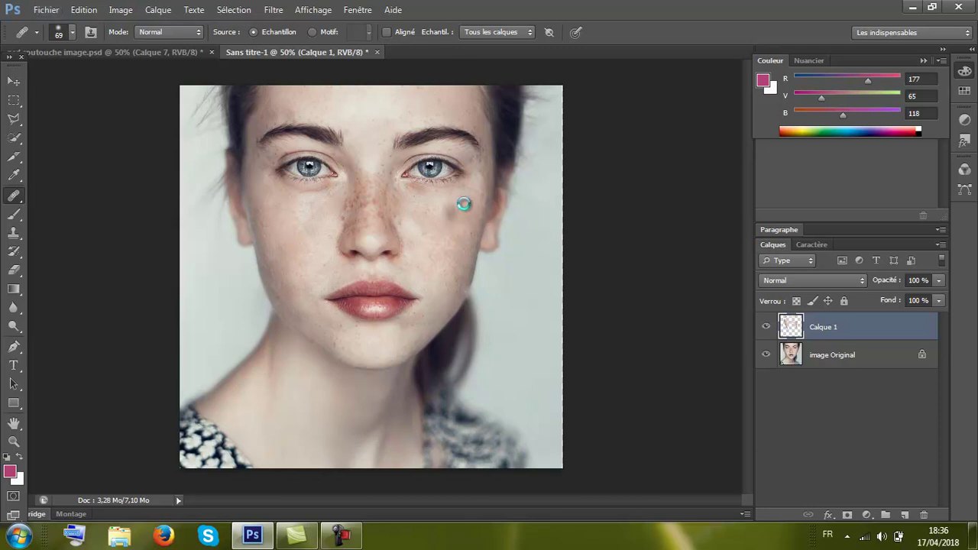
- Heal the right-cheek spots and freckles along the nose tip and bridge on Calque 1
{"action": "left_click", "coordinate": [453, 268]}
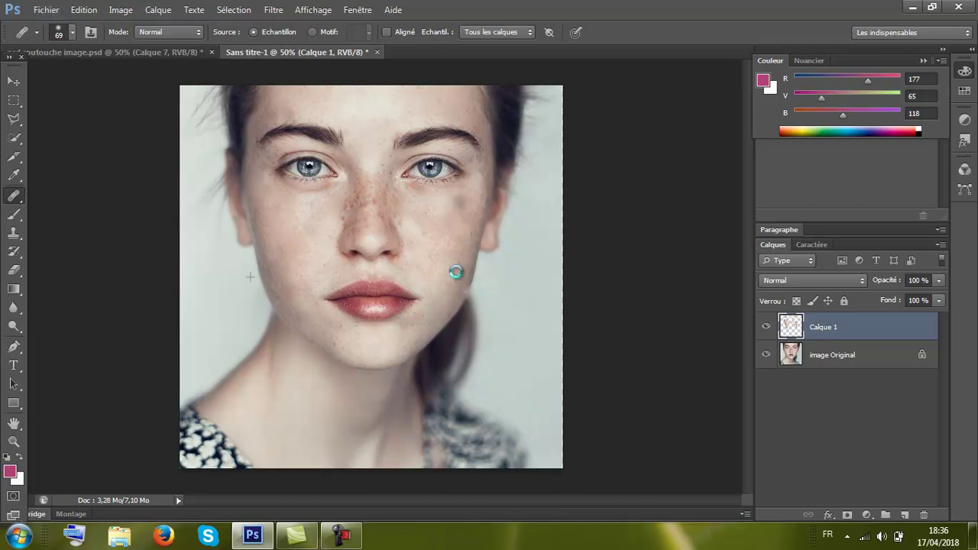
{"action": "left_click", "coordinate": [416, 220]}
{"action": "left_click", "coordinate": [420, 224]}
{"action": "left_click", "coordinate": [369, 242]}
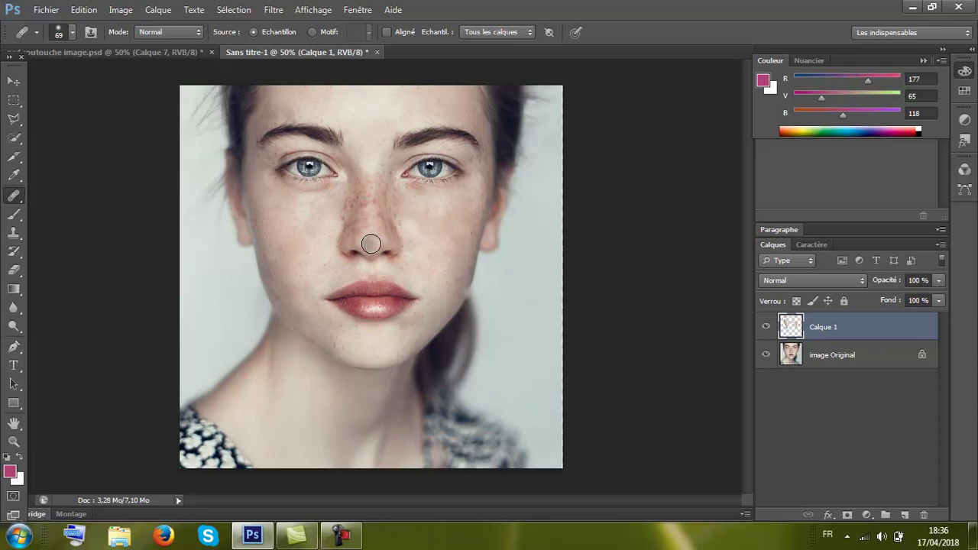
{"action": "left_click", "coordinate": [371, 242], "text": "alt"}
{"action": "left_click", "coordinate": [372, 209]}
{"action": "left_click", "coordinate": [369, 191]}
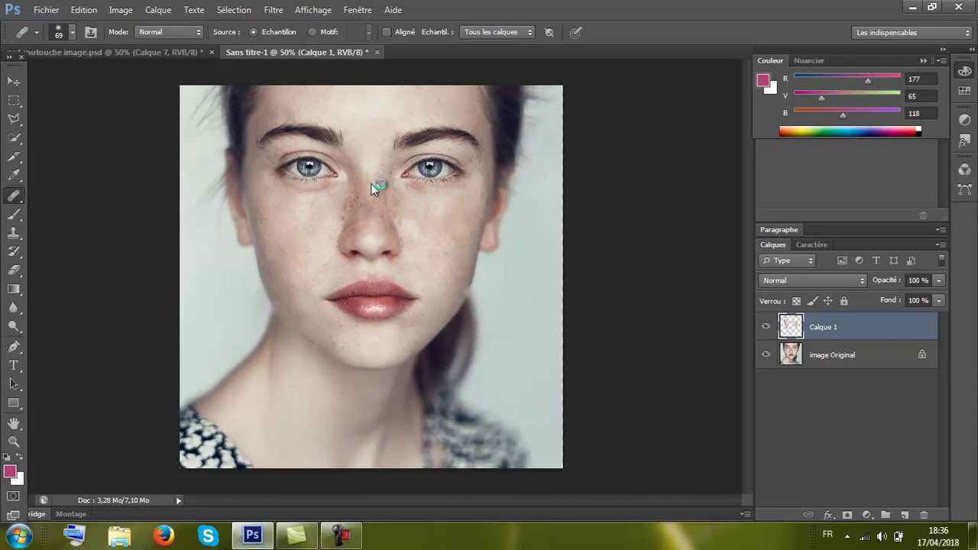
{"action": "left_click", "coordinate": [371, 204]}
{"action": "left_click", "coordinate": [375, 202]}
{"action": "left_click", "coordinate": [381, 191]}
{"action": "left_click", "coordinate": [382, 176]}
- Heal the remaining nose freckles, including beside the right nostril and between the eyes
{"action": "left_click", "coordinate": [358, 221]}
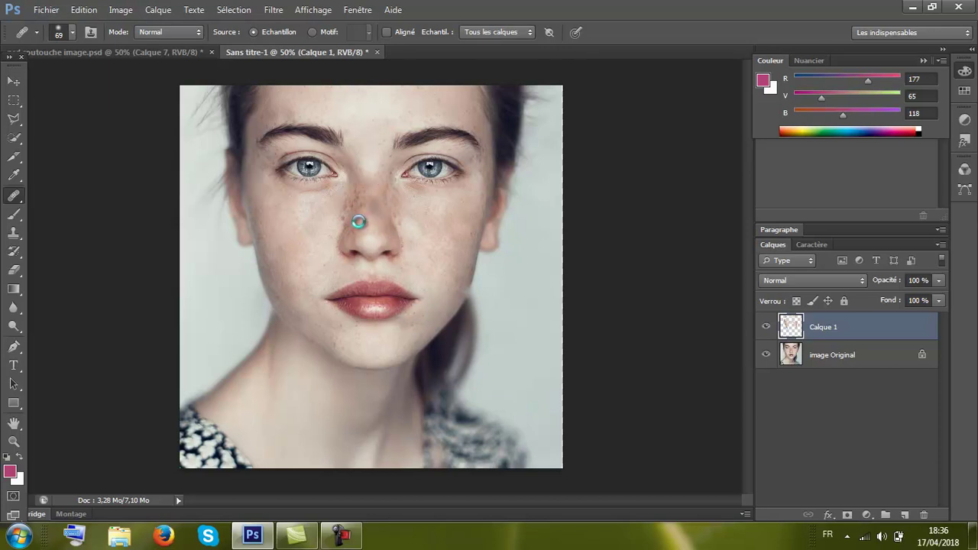
{"action": "left_click", "coordinate": [361, 206]}
{"action": "left_click", "coordinate": [361, 182]}
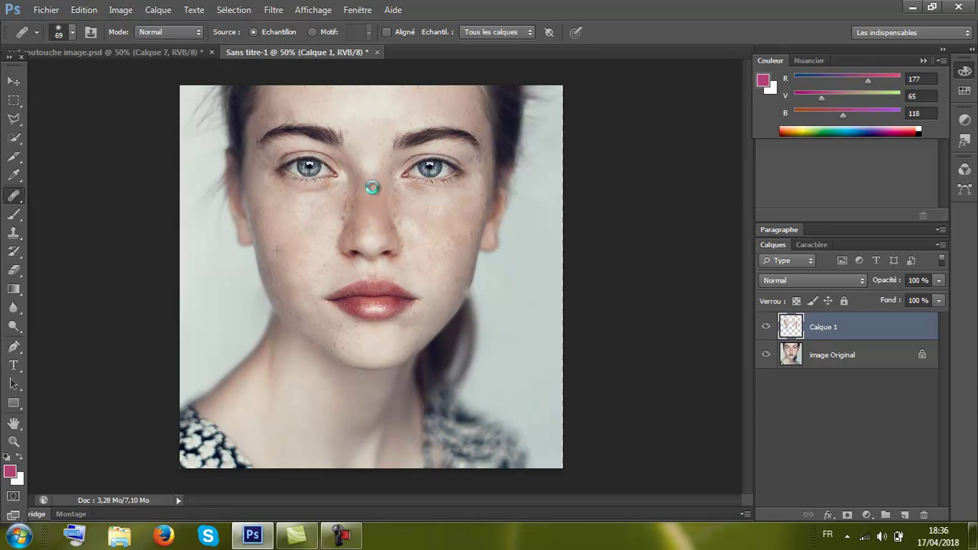
{"action": "left_click", "coordinate": [360, 227]}
{"action": "left_click", "coordinate": [399, 215]}
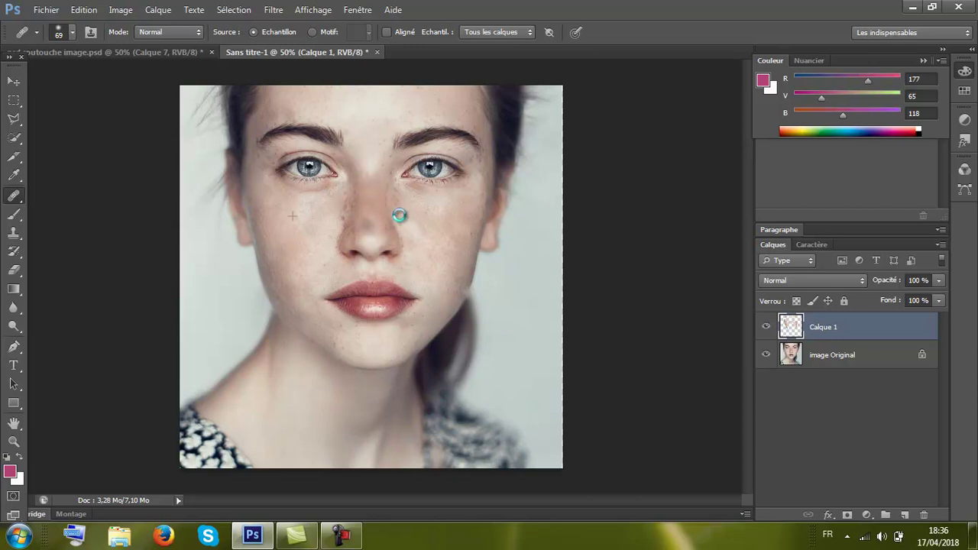
{"action": "left_click", "coordinate": [395, 203]}
{"action": "left_click", "coordinate": [395, 197]}
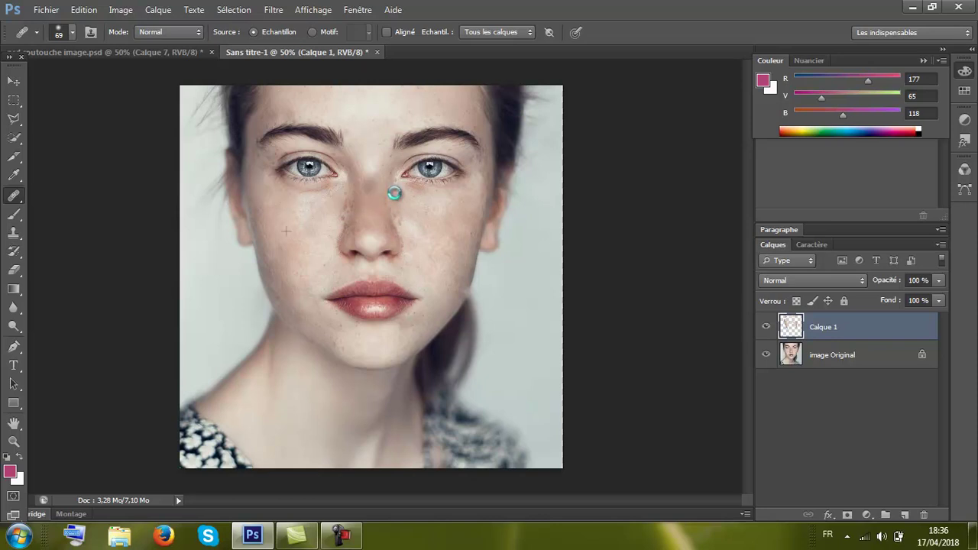
{"action": "left_click", "coordinate": [394, 197]}
{"action": "left_click", "coordinate": [399, 222]}
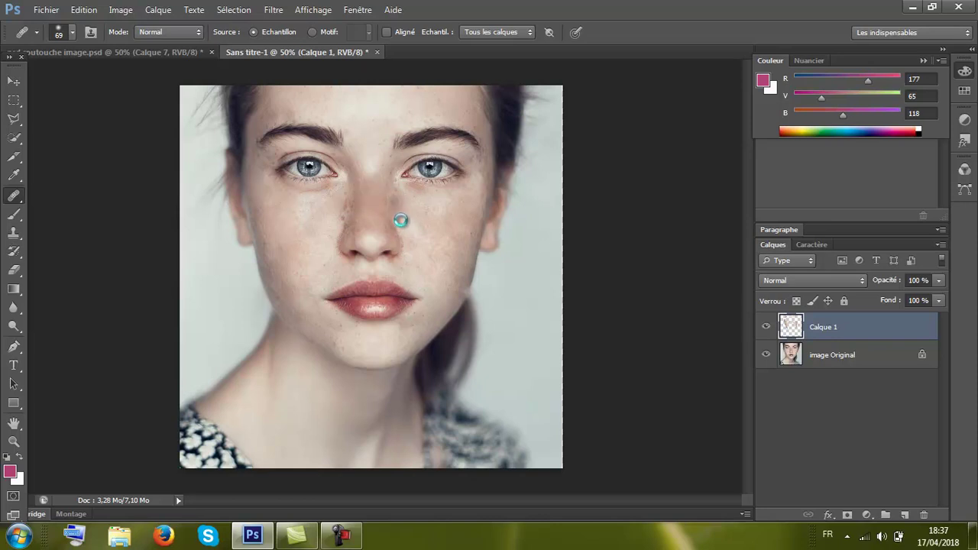
{"action": "left_click", "coordinate": [400, 220]}
- Heal spots under the left eye, between the brows, across the forehead and on the right cheek
{"action": "left_click", "coordinate": [330, 214]}
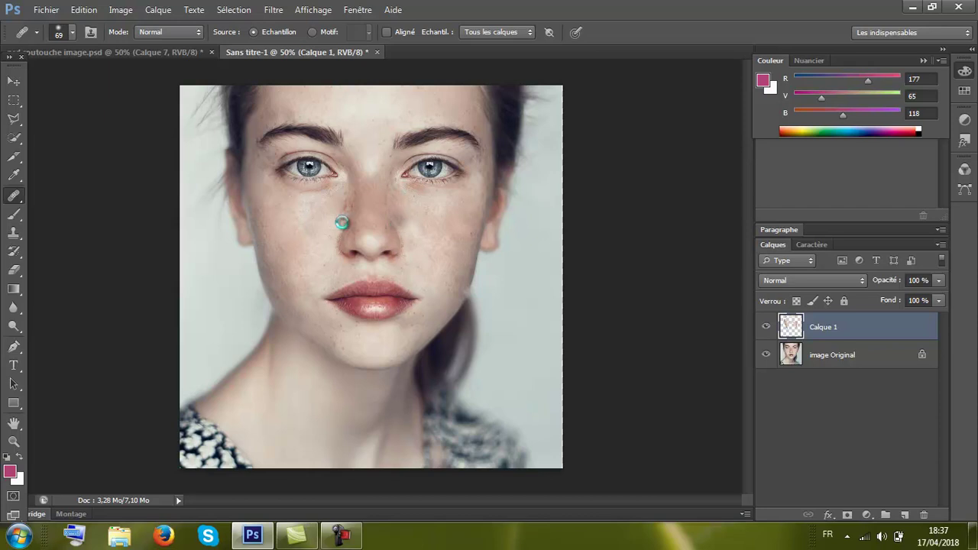
{"action": "left_click", "coordinate": [339, 204]}
{"action": "left_click", "coordinate": [334, 214]}
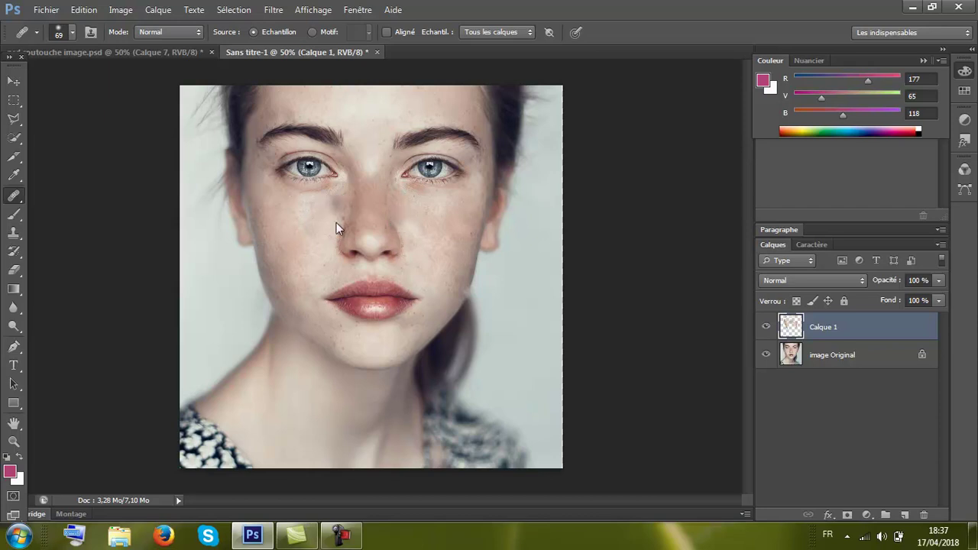
{"action": "left_click", "coordinate": [337, 202]}
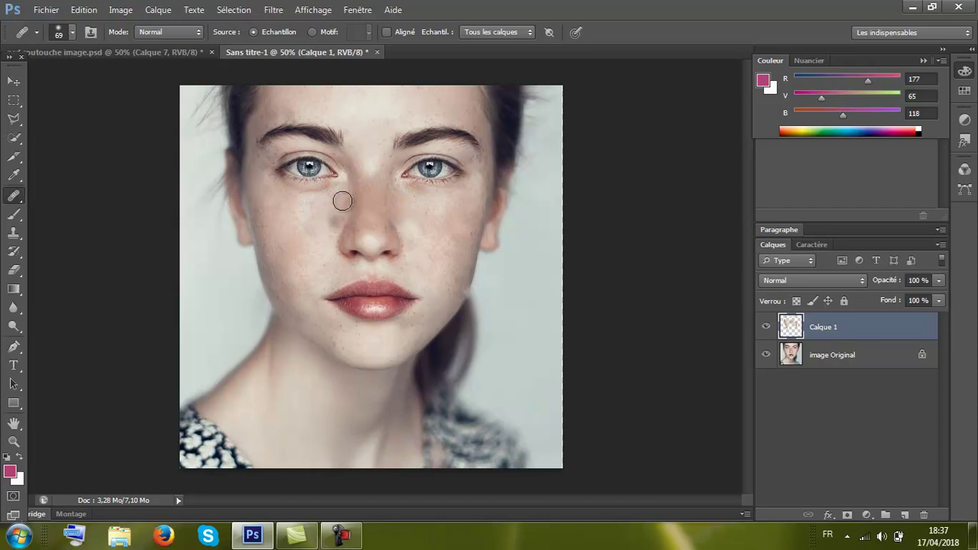
{"action": "left_click", "coordinate": [338, 196]}
{"action": "left_click", "coordinate": [380, 135]}
{"action": "left_click", "coordinate": [347, 109]}
{"action": "left_click", "coordinate": [284, 112]}
{"action": "left_click", "coordinate": [262, 109]}
{"action": "left_click", "coordinate": [452, 257]}
{"action": "left_click", "coordinate": [462, 226]}
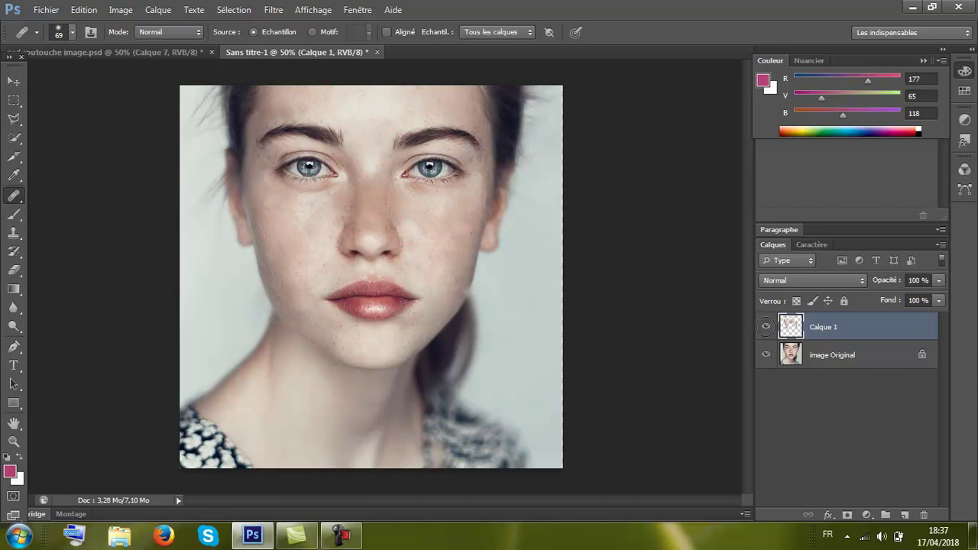
- Compare Calque 1 against the original, then heal the forehead blotch and the chin and jaw spots
{"action": "left_click", "coordinate": [766, 327]}
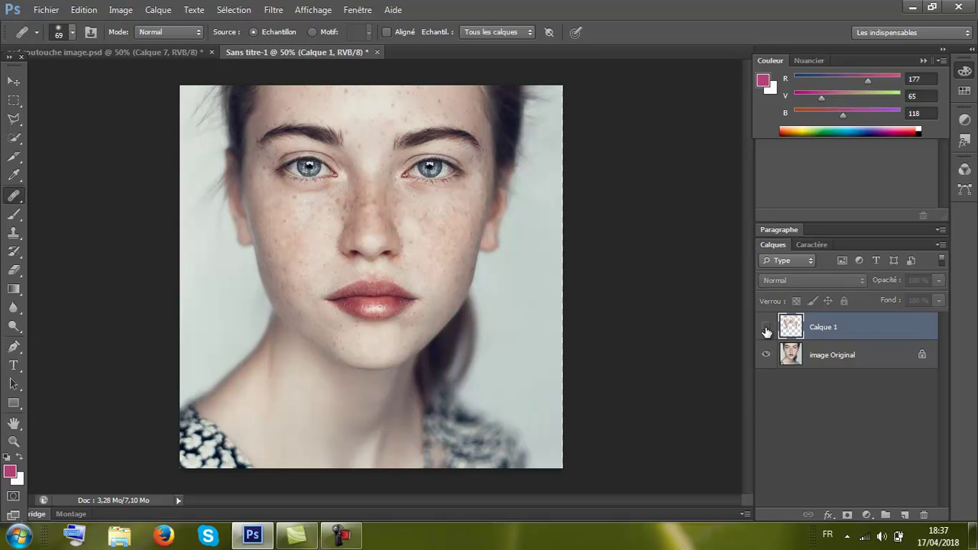
{"action": "left_click", "coordinate": [767, 327]}
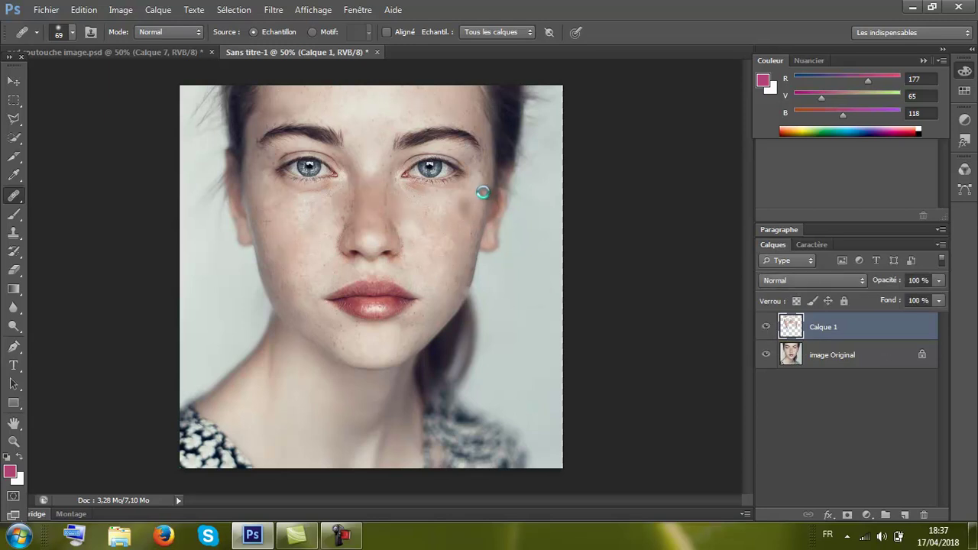
{"action": "left_click_drag", "start_coordinate": [291, 107], "coordinate": [318, 99]}
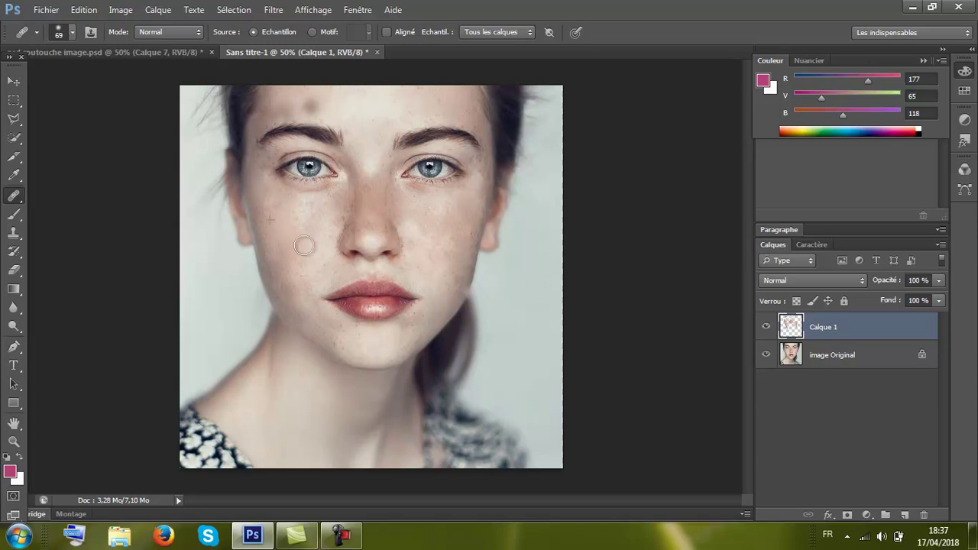
{"action": "mouse_move", "coordinate": [333, 327]}
{"action": "left_mouse_down"}
{"action": "mouse_move", "coordinate": [355, 349]}
{"action": "mouse_move", "coordinate": [415, 321]}
{"action": "left_mouse_up"}
{"action": "left_click_drag", "start_coordinate": [421, 244], "coordinate": [401, 245]}
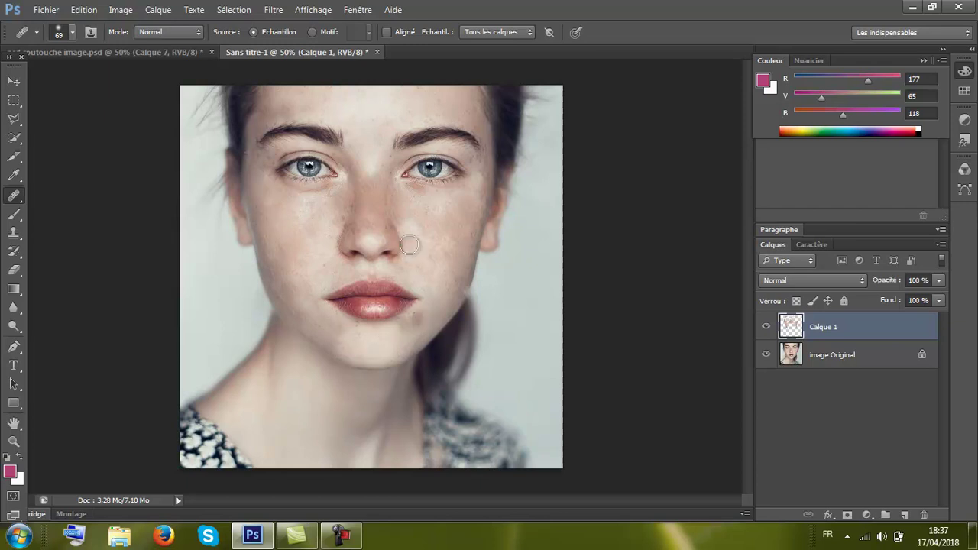
- Heal freckles beside the nose, near the lip corner and on the upper nose
{"action": "left_click", "coordinate": [409, 244]}
{"action": "left_click", "coordinate": [420, 279]}
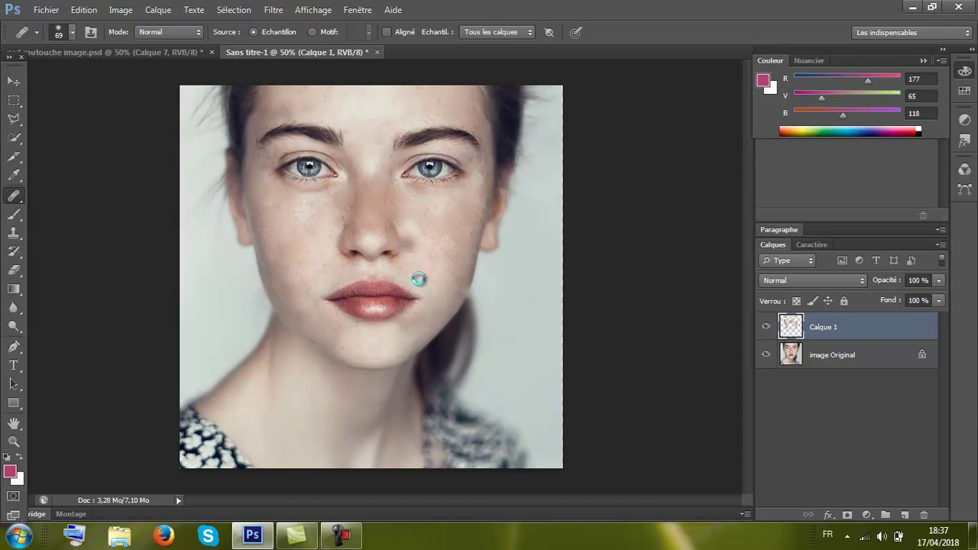
{"action": "left_click", "coordinate": [395, 207]}
{"action": "left_click", "coordinate": [396, 197]}
{"action": "left_click", "coordinate": [414, 243]}
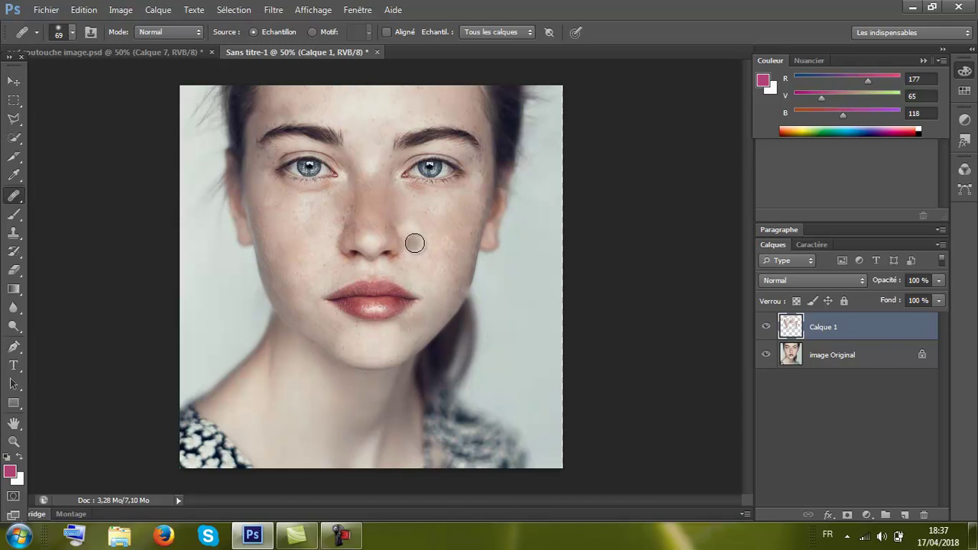
{"action": "left_click", "coordinate": [396, 212]}
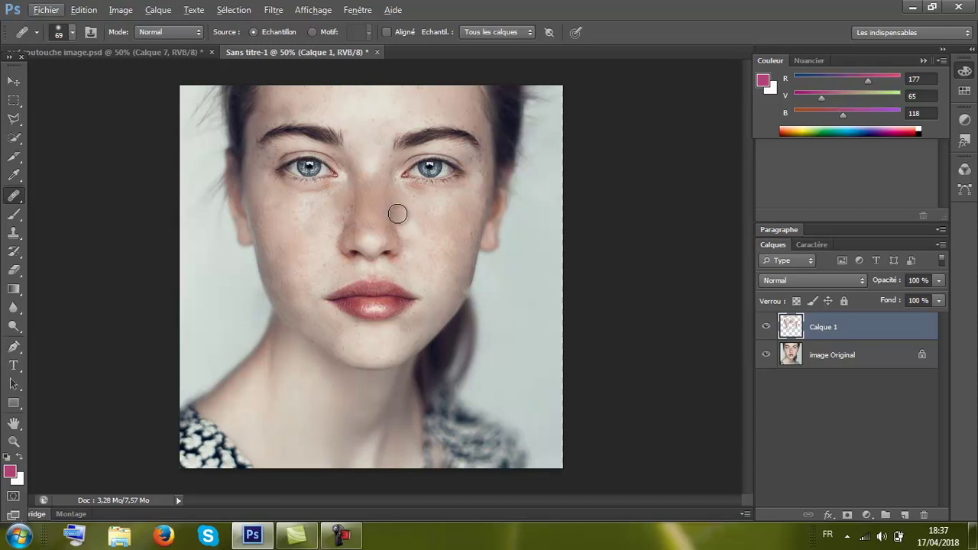
{"action": "left_click", "coordinate": [397, 203]}
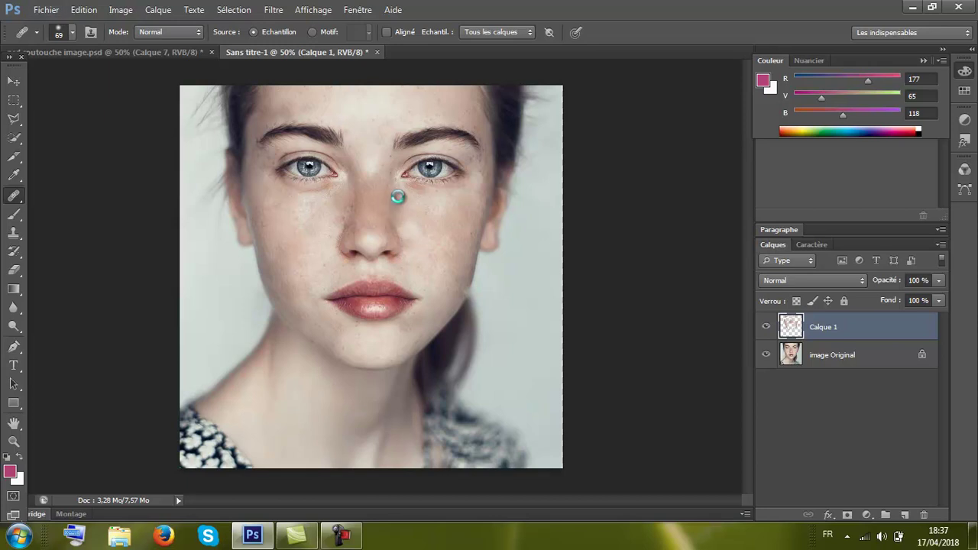
{"action": "left_click", "coordinate": [395, 191]}
- Heal freckles on the cheek left of the nose and a spot on the forehead
{"action": "left_click", "coordinate": [338, 218]}
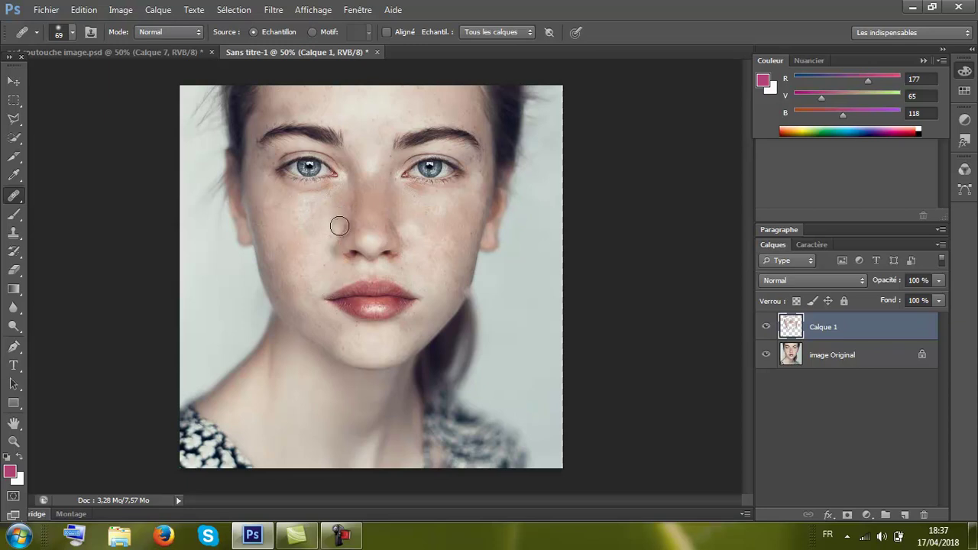
{"action": "left_click", "coordinate": [333, 221]}
{"action": "left_click", "coordinate": [316, 235]}
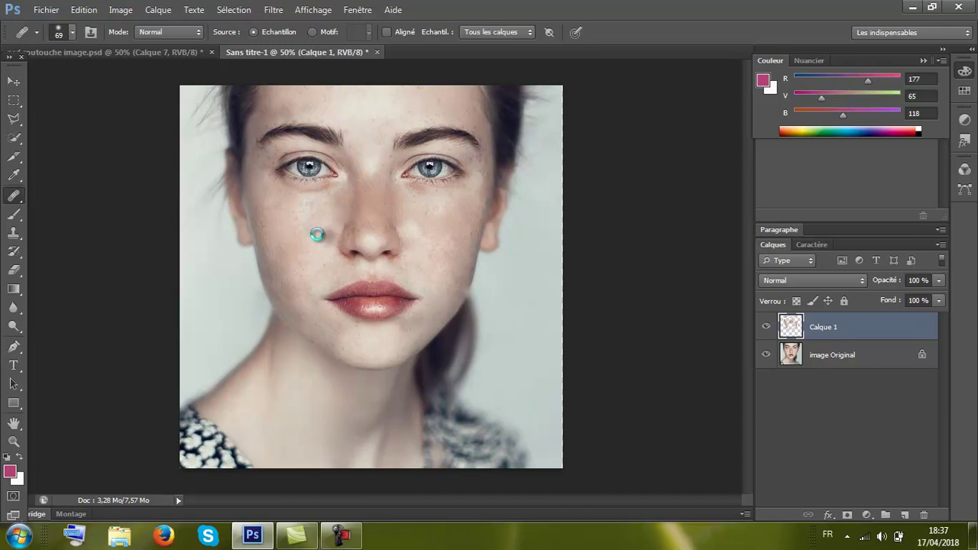
{"action": "left_click", "coordinate": [286, 219]}
{"action": "left_click", "coordinate": [353, 113]}
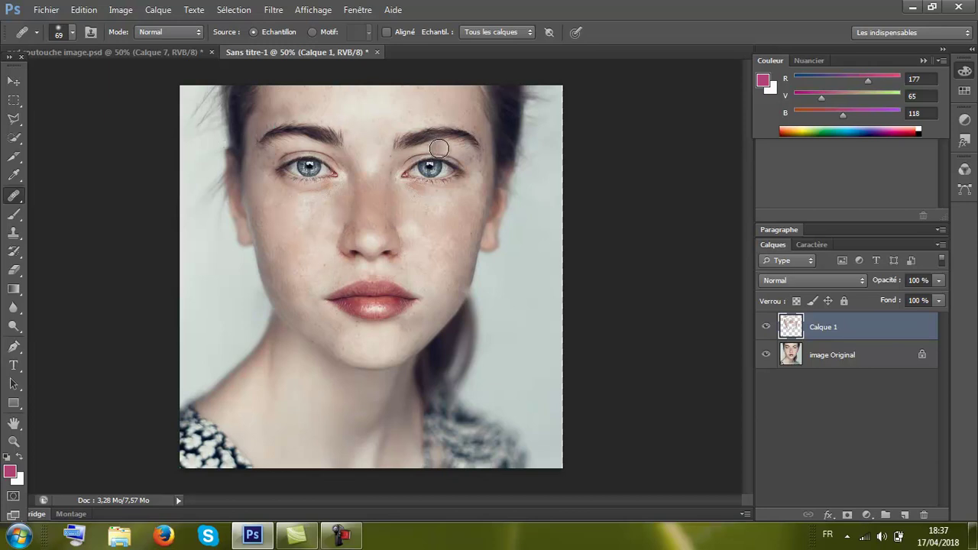
{"action": "key", "text": "alt"}
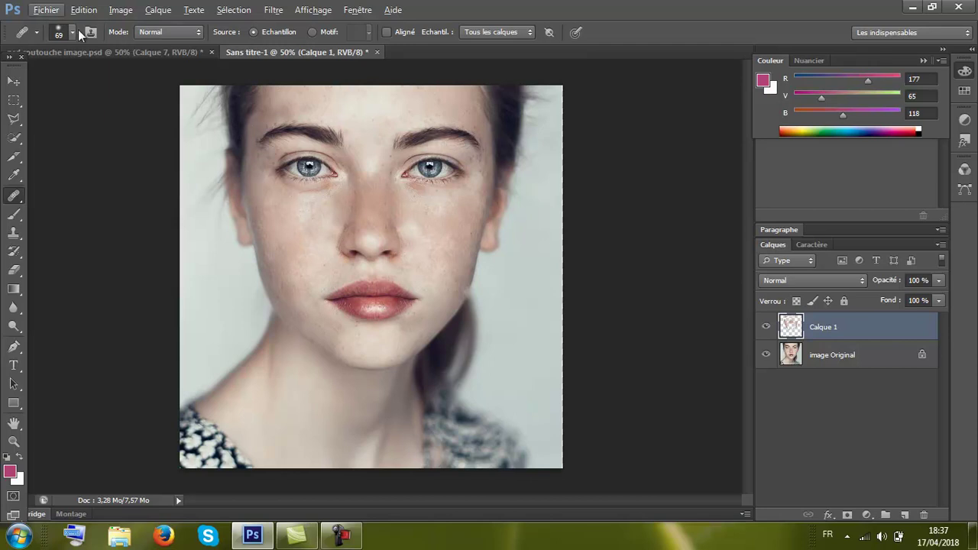
- Set the healing brush to 40 px and heal spots on the right cheek, forehead and nose bridge
{"action": "left_click", "coordinate": [71, 32]}
{"action": "left_click", "coordinate": [48, 70]}
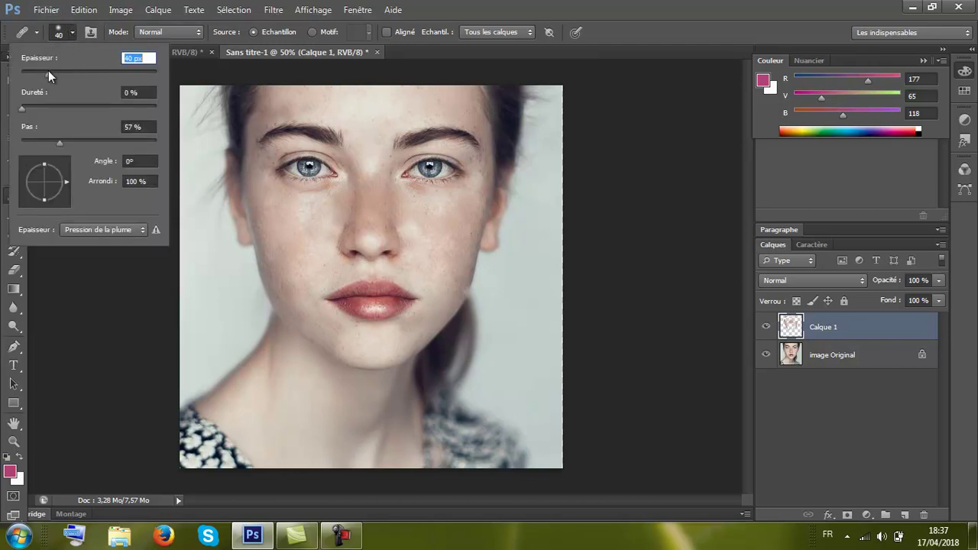
{"action": "key", "text": "Return"}
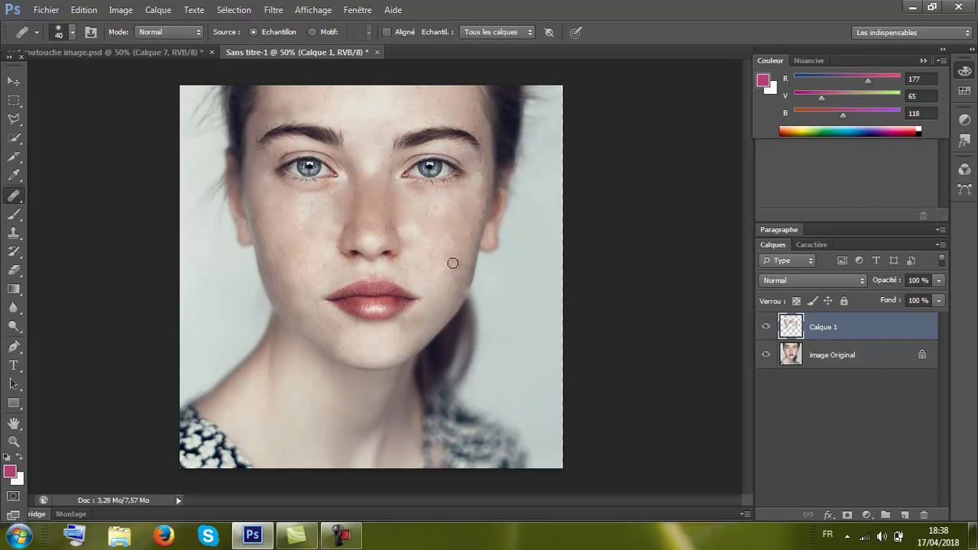
{"action": "left_click", "coordinate": [427, 255]}
{"action": "left_click", "coordinate": [442, 112]}
{"action": "left_click", "coordinate": [368, 199]}
{"action": "left_click", "coordinate": [370, 160]}
- Alt-sample clean skin and heal down the nose bridge and up between the eyes
{"action": "key", "text": "alt"}
{"action": "left_click", "coordinate": [368, 182]}
{"action": "mouse_move", "coordinate": [369, 178]}
{"action": "left_mouse_down"}
{"action": "mouse_move", "coordinate": [366, 219]}
{"action": "mouse_move", "coordinate": [377, 229]}
{"action": "left_mouse_up"}
{"action": "left_click", "coordinate": [371, 201]}
{"action": "left_click", "coordinate": [384, 183]}
{"action": "left_click", "coordinate": [388, 170]}
{"action": "left_click", "coordinate": [13, 82]}
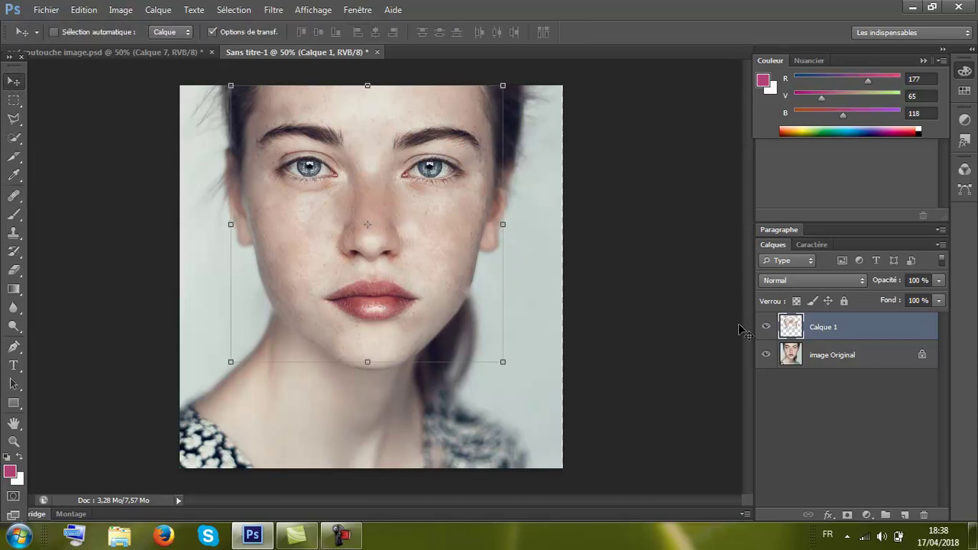
{"action": "left_click", "coordinate": [766, 327]}
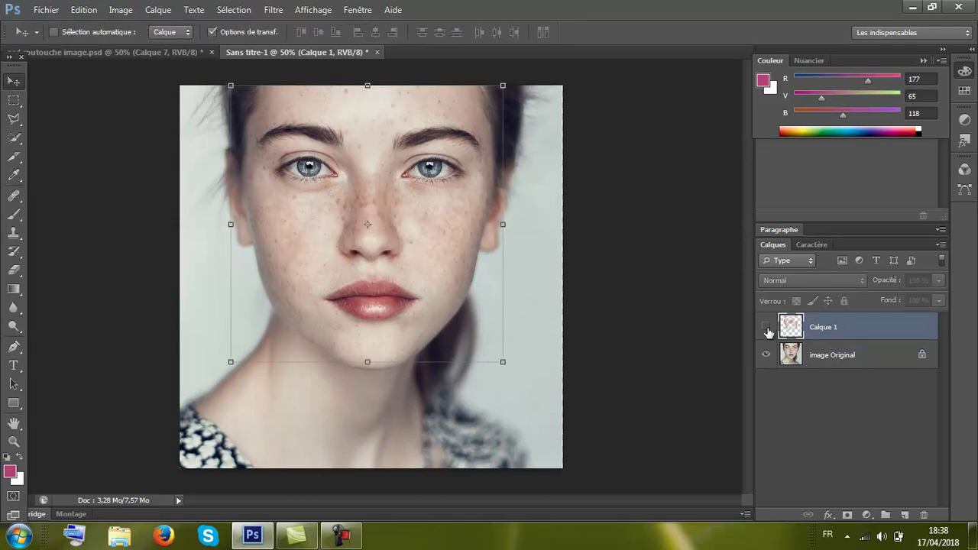
{"action": "left_click", "coordinate": [766, 327]}
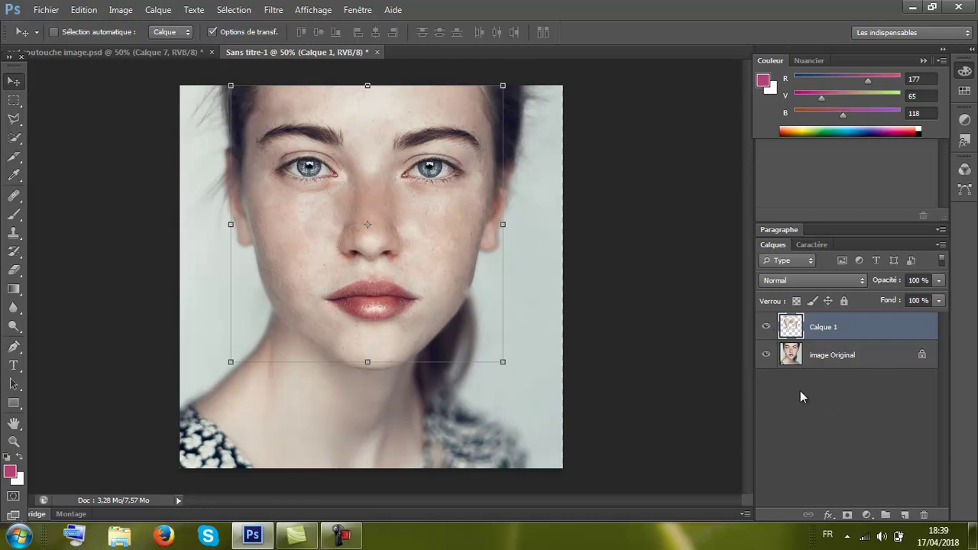
- Stamp all visible layers into a new merged layer, Calque 2, with Ctrl+Alt+Shift+E
{"action": "key", "text": "ctrl+alt+shift+e"}
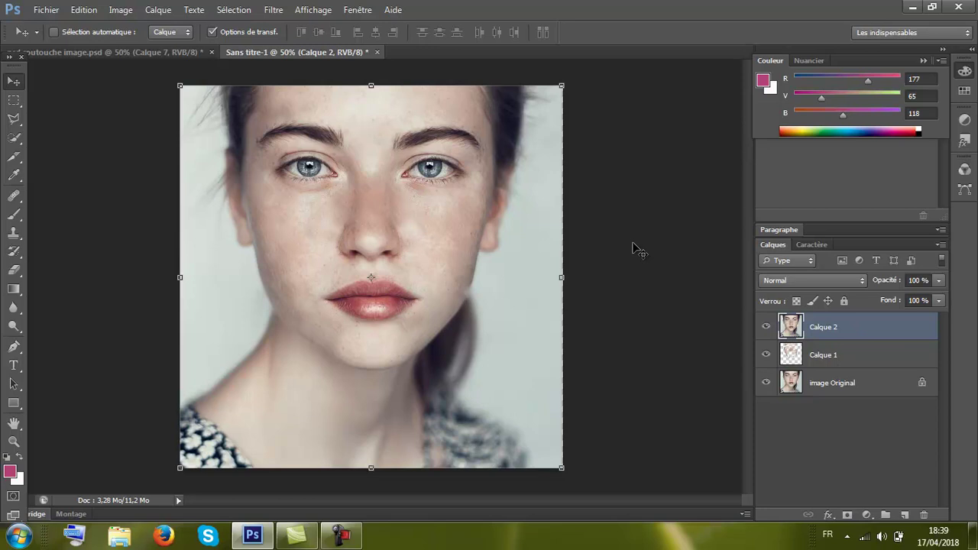
- Invert Calque 2 and set its blend mode to Lumière vive, turning the canvas flat grey
{"action": "key", "text": "ctrl+i"}
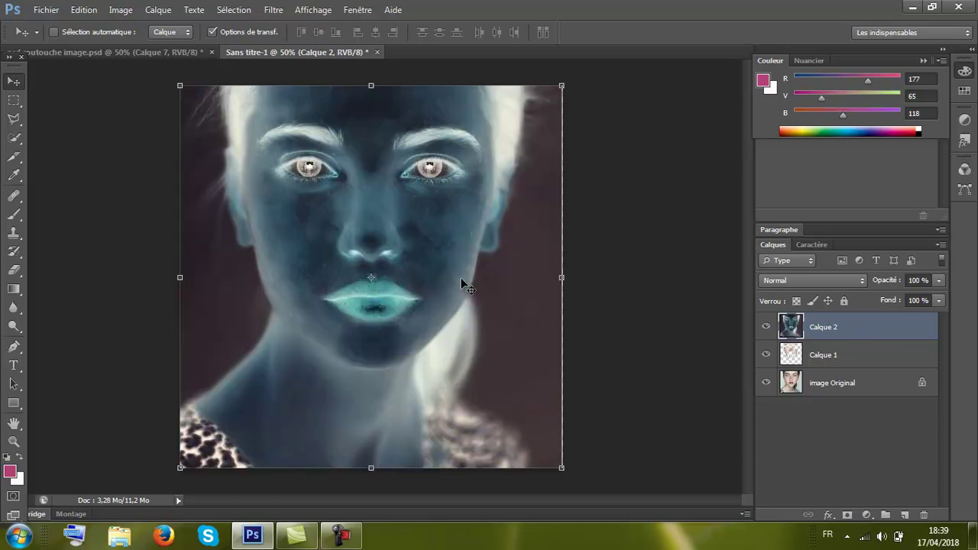
{"action": "left_click", "coordinate": [821, 280]}
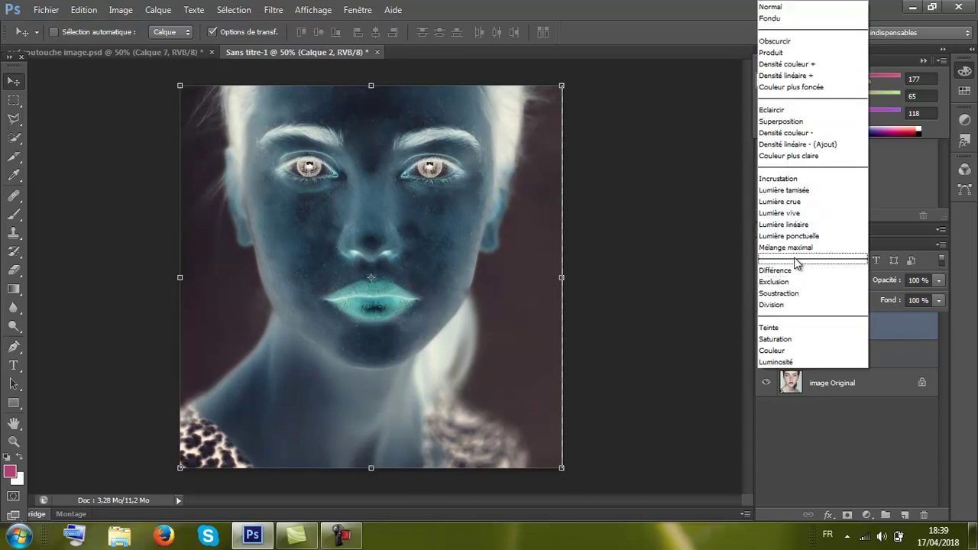
{"action": "left_click", "coordinate": [796, 214]}
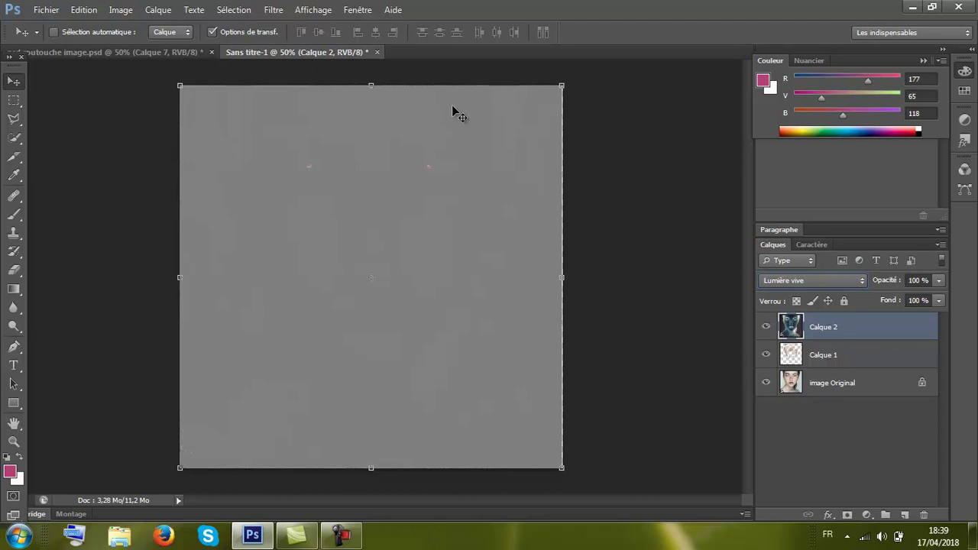
{"action": "left_click", "coordinate": [277, 12]}
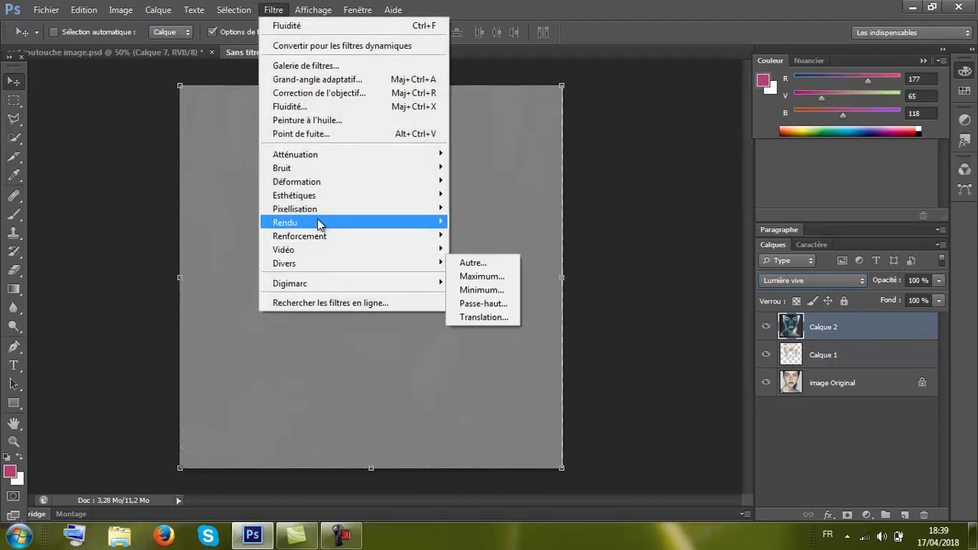
{"action": "mouse_move", "coordinate": [352, 263]}
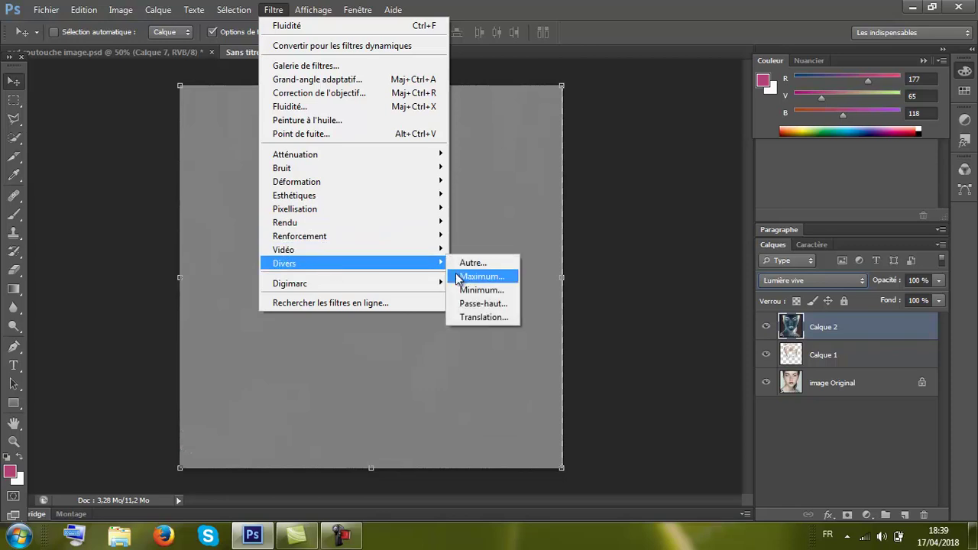
- Apply a Passe-haut filter to Calque 2 with a small radius of about 2 pixels
{"action": "left_click", "coordinate": [470, 304]}
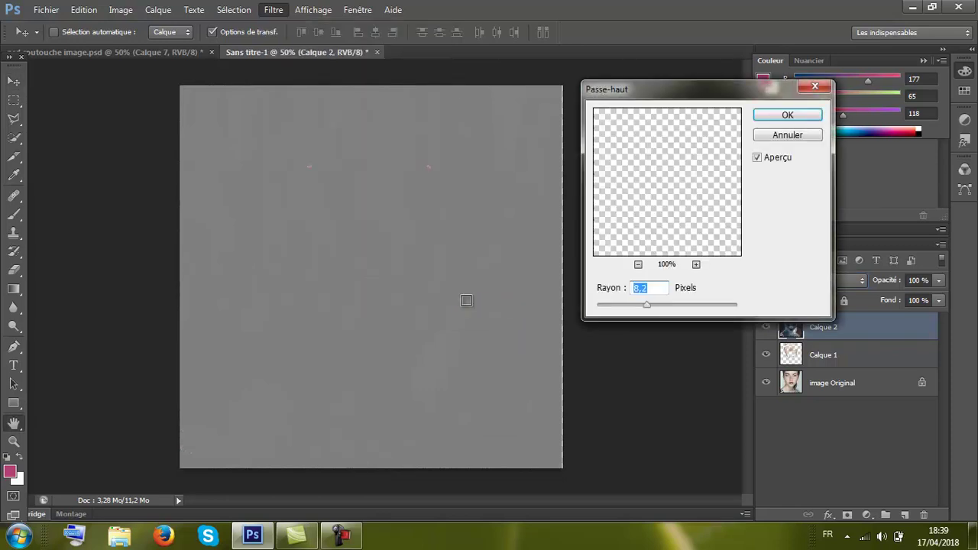
{"action": "left_click", "coordinate": [648, 303]}
{"action": "left_click_drag", "start_coordinate": [646, 310], "coordinate": [616, 301]}
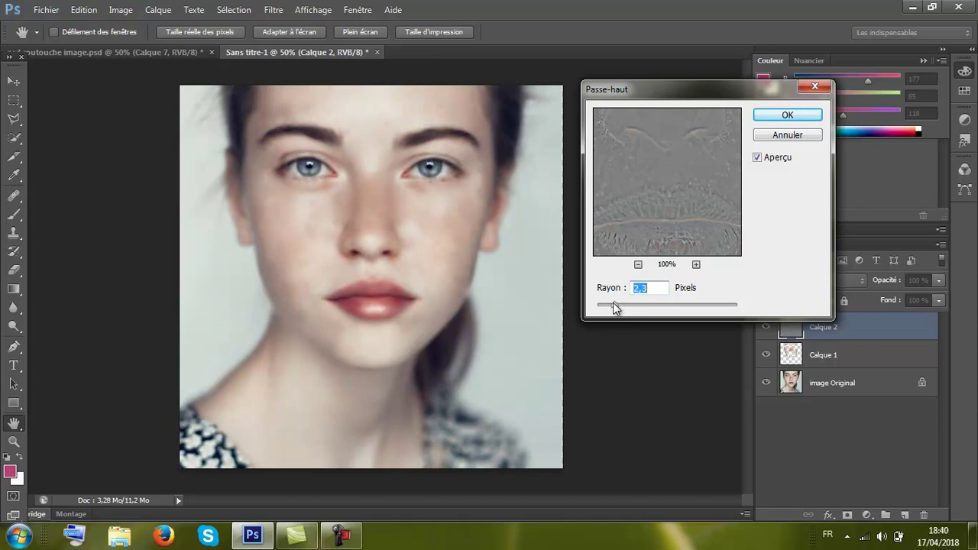
{"action": "left_click_drag", "start_coordinate": [608, 302], "coordinate": [609, 304]}
{"action": "left_click_drag", "start_coordinate": [612, 307], "coordinate": [622, 309]}
{"action": "left_click", "coordinate": [778, 115]}
{"action": "key", "text": "v"}
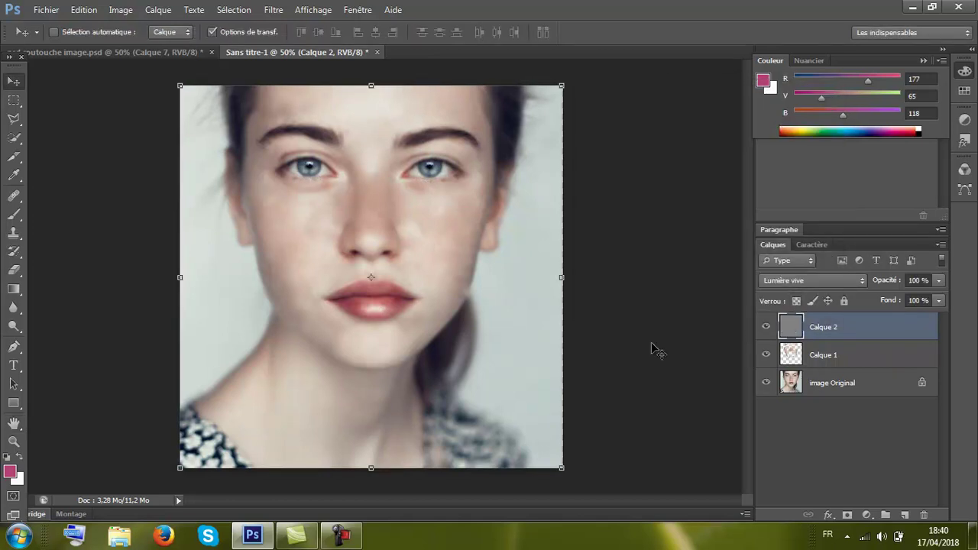
{"action": "left_click", "coordinate": [273, 10]}
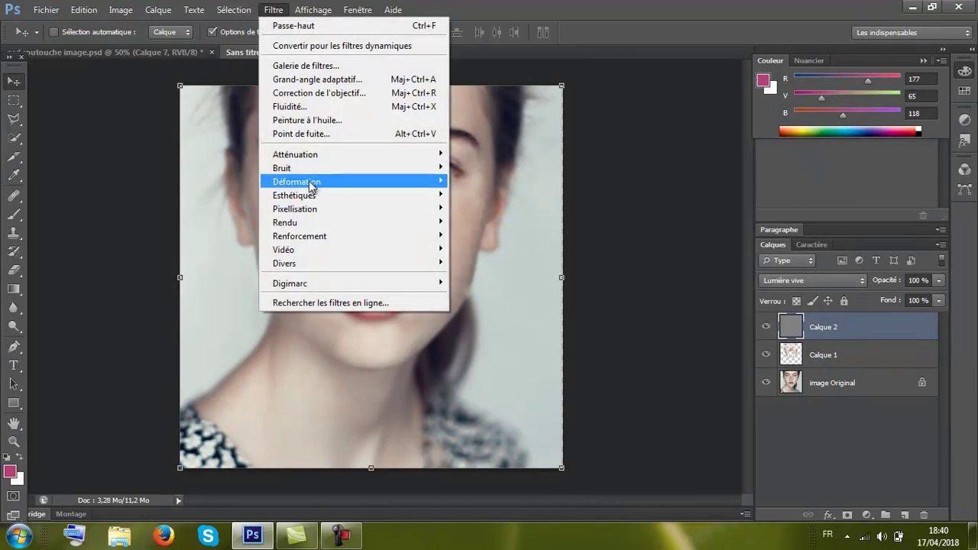
{"action": "mouse_move", "coordinate": [306, 154]}
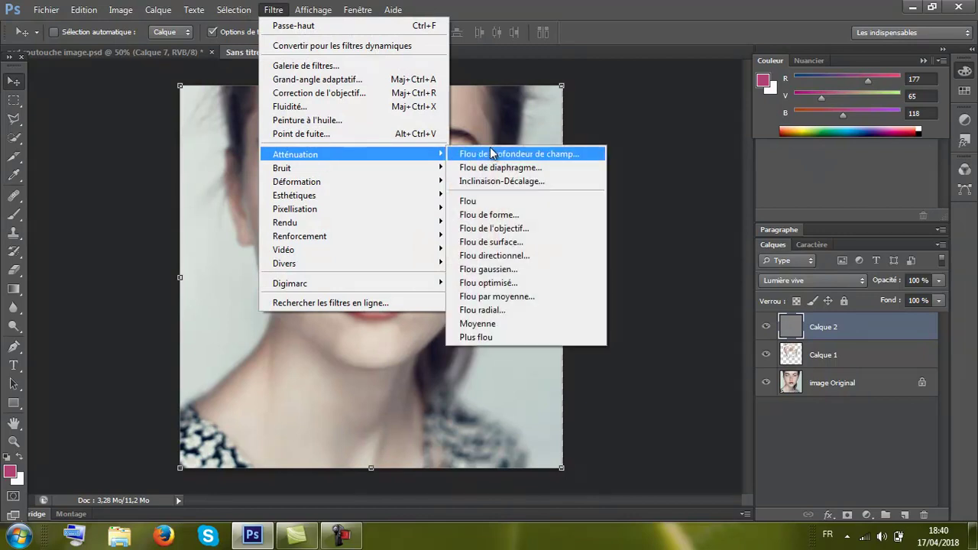
- Apply a Flou gaussien with a 1,9-pixel radius to Calque 2
{"action": "left_click", "coordinate": [489, 270]}
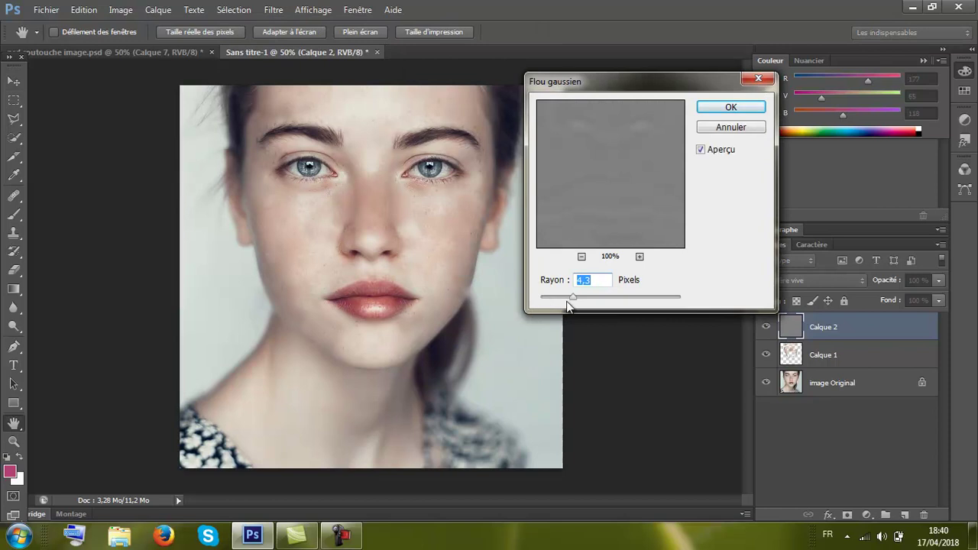
{"action": "left_click_drag", "start_coordinate": [569, 297], "coordinate": [566, 298]}
{"action": "left_click_drag", "start_coordinate": [577, 302], "coordinate": [586, 303]}
{"action": "left_click", "coordinate": [562, 303]}
{"action": "left_click", "coordinate": [554, 297]}
{"action": "left_click", "coordinate": [731, 108]}
{"action": "key", "text": "v"}
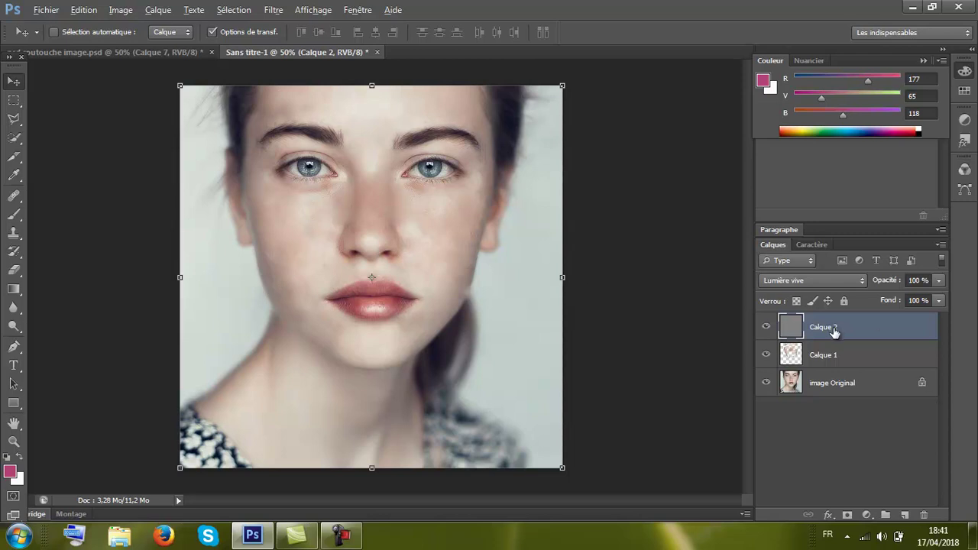
- Give Calque 2 a black layer mask and set up a soft brush at 70% opacity
{"action": "left_click", "coordinate": [847, 515], "text": "alt"}
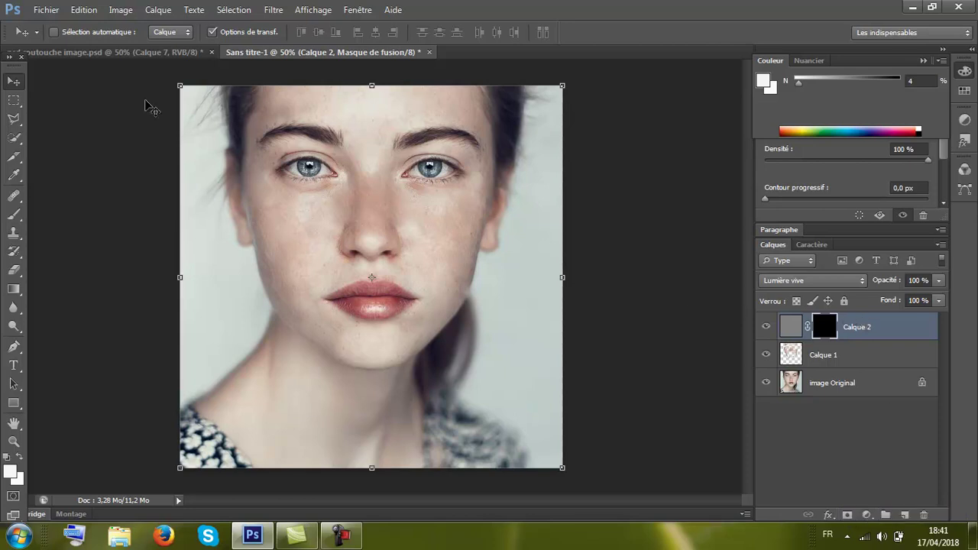
{"action": "left_click", "coordinate": [14, 222]}
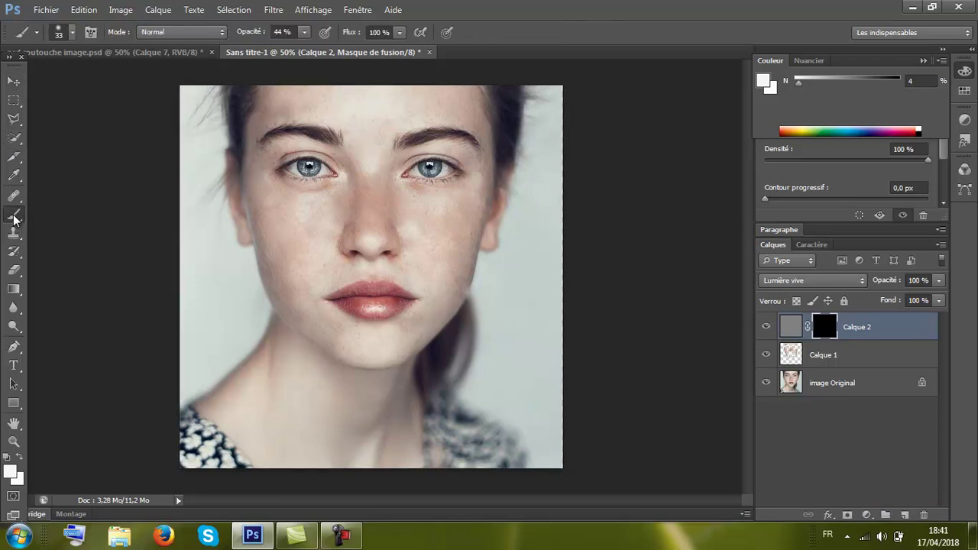
{"action": "left_click", "coordinate": [72, 32]}
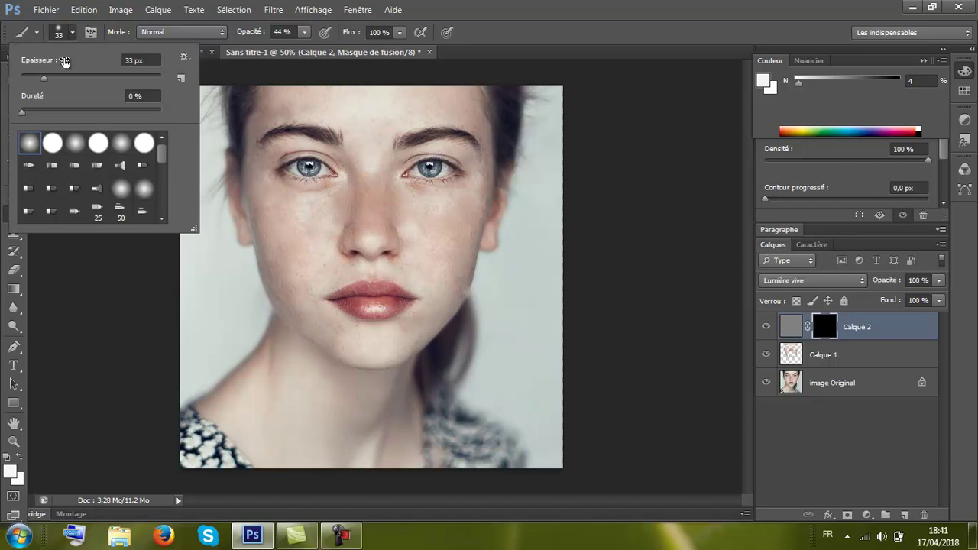
{"action": "left_click", "coordinate": [63, 78]}
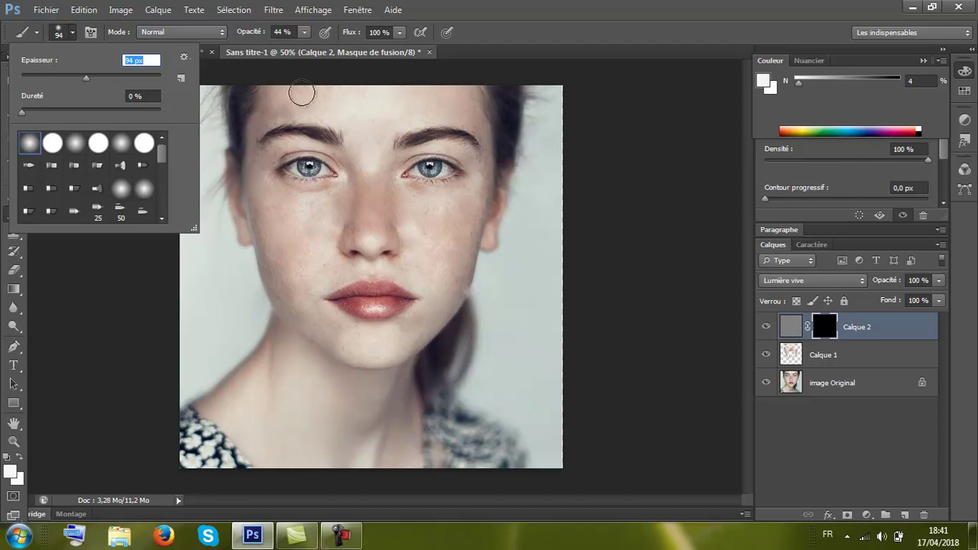
{"action": "left_click", "coordinate": [304, 32]}
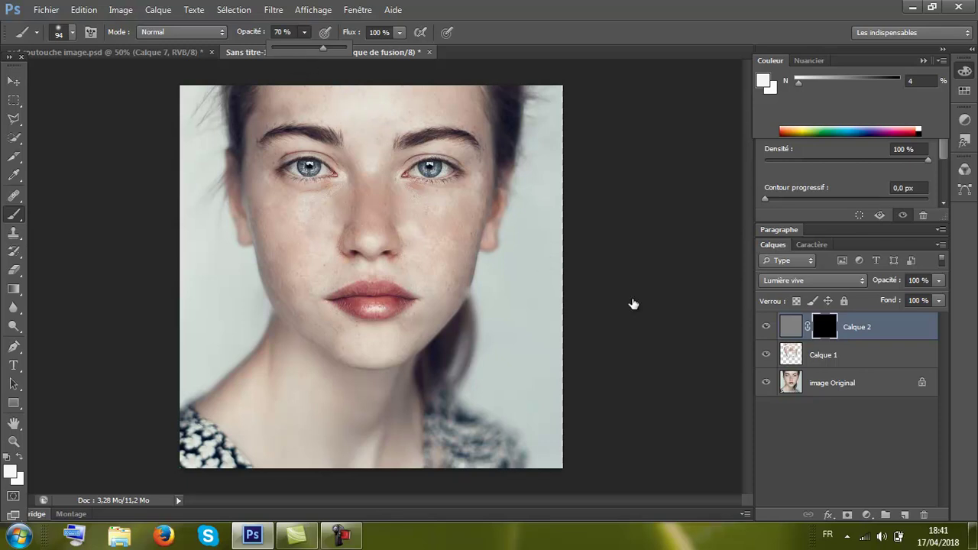
{"action": "left_click", "coordinate": [373, 112]}
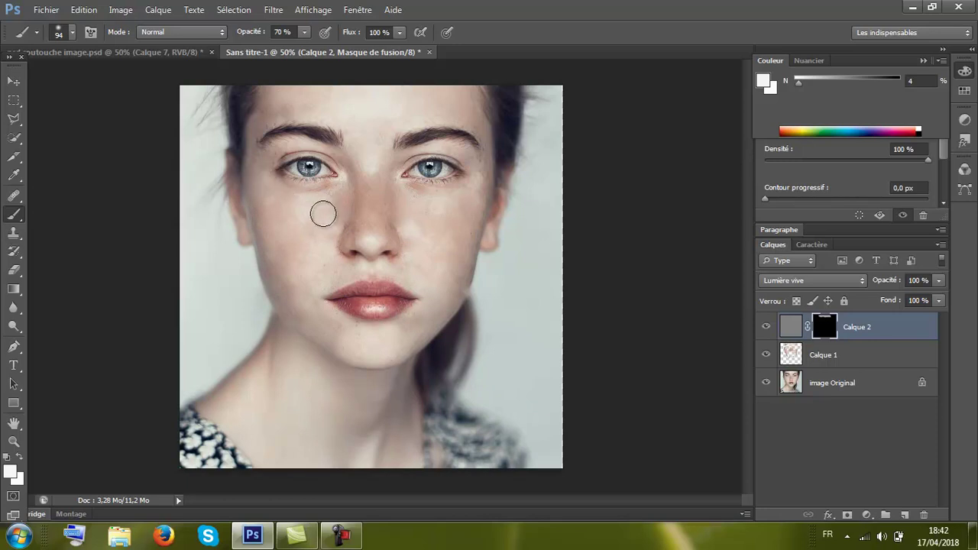
- Paint white into Calque 2's mask over the central face, then shrink the brush to 50 px
{"action": "left_click_drag", "start_coordinate": [340, 211], "coordinate": [367, 175]}
{"action": "left_click", "coordinate": [73, 32]}
{"action": "left_click_drag", "start_coordinate": [67, 78], "coordinate": [56, 78]}
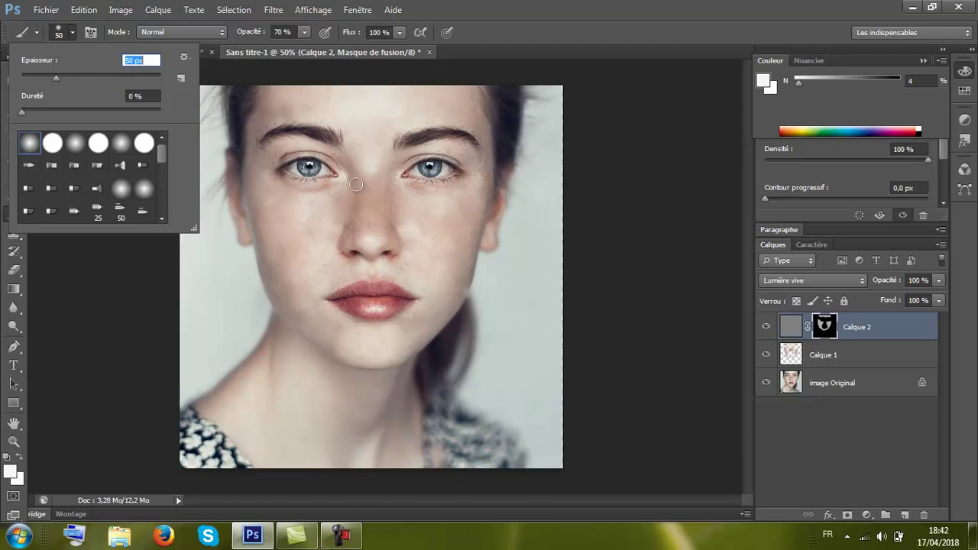
{"action": "left_click", "coordinate": [369, 171]}
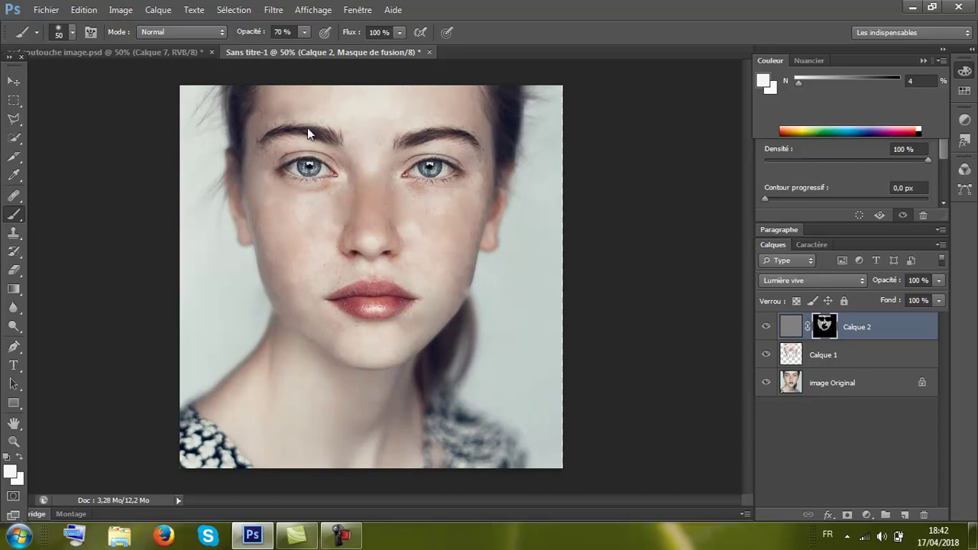
- Resize the brush to 88 then 60 px and reveal the nose and between the eyes
{"action": "left_click", "coordinate": [70, 34]}
{"action": "left_click", "coordinate": [82, 77]}
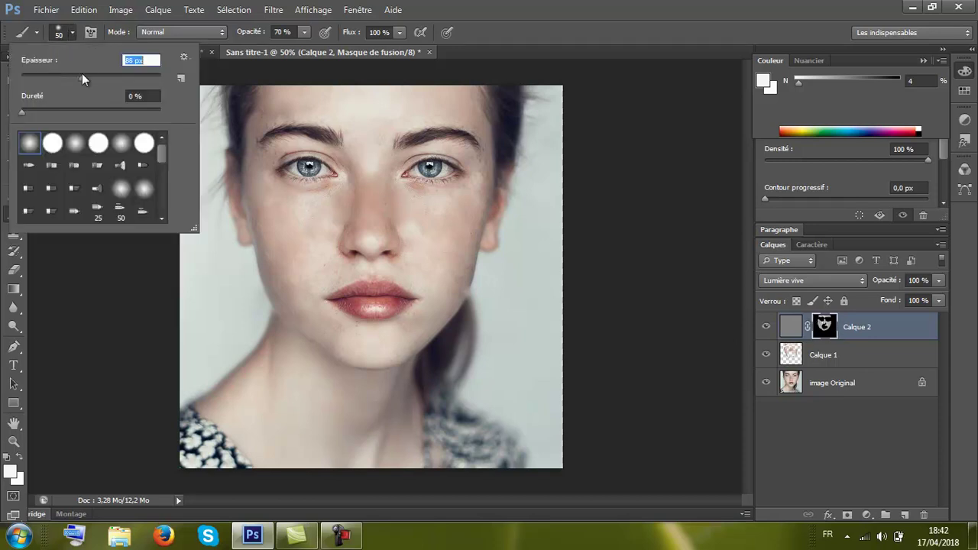
{"action": "left_click", "coordinate": [420, 219]}
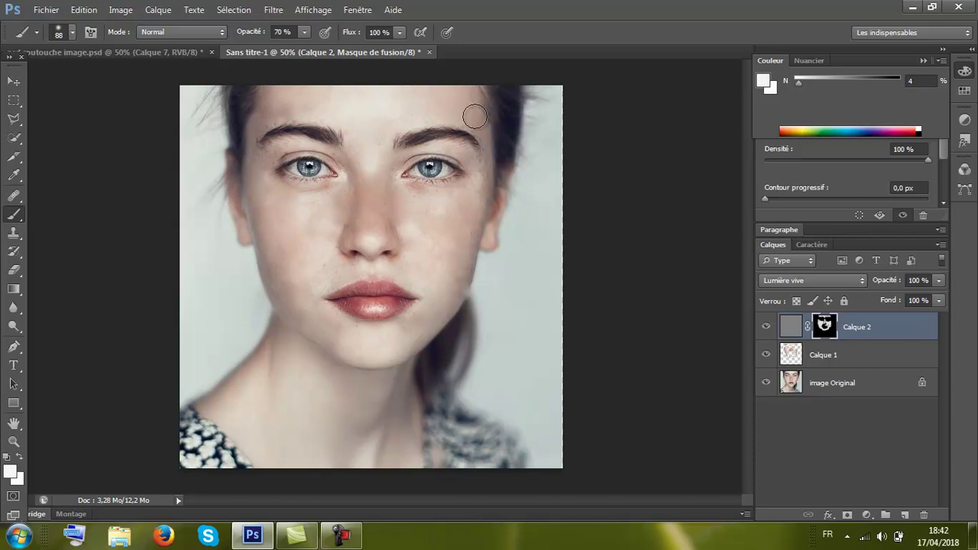
{"action": "left_click", "coordinate": [70, 35]}
{"action": "left_click_drag", "start_coordinate": [67, 78], "coordinate": [63, 77]}
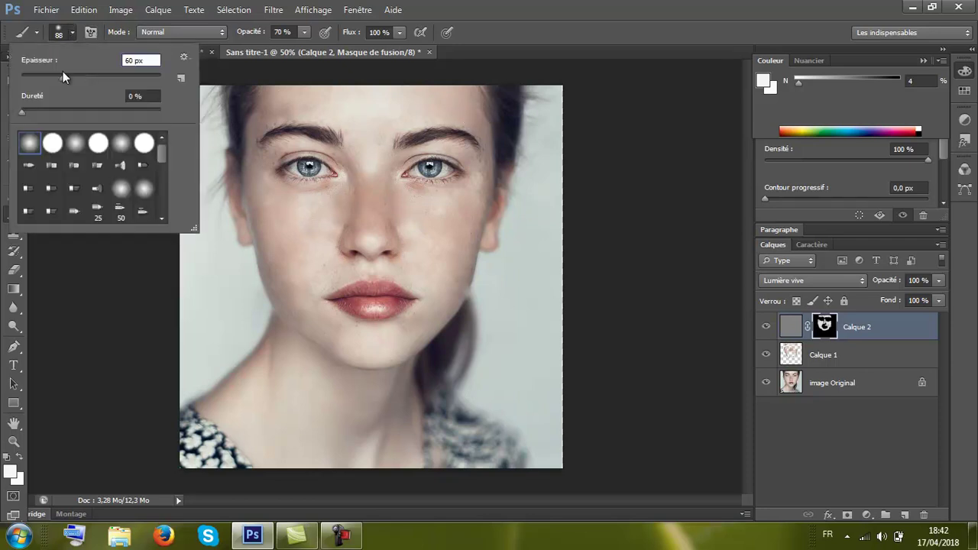
{"action": "left_click", "coordinate": [477, 126]}
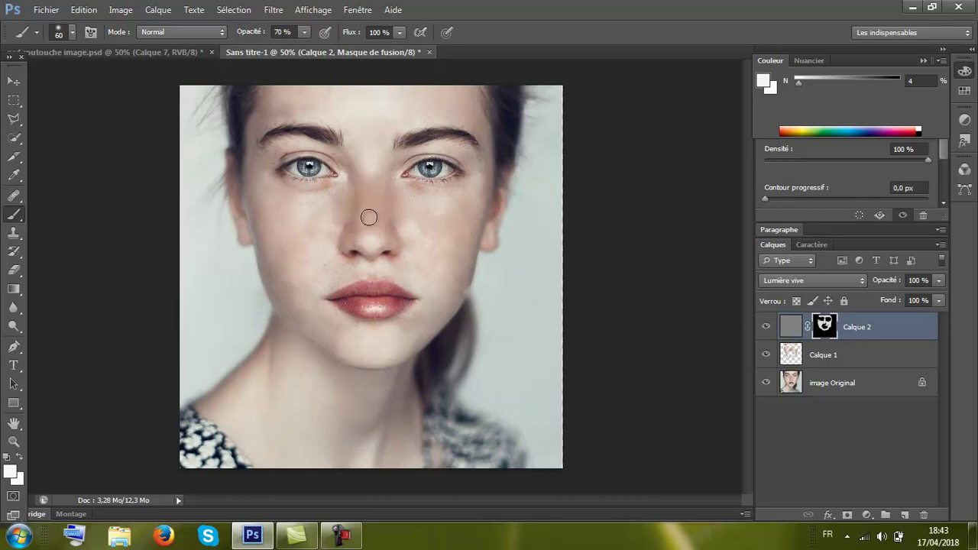
{"action": "left_click_drag", "start_coordinate": [378, 165], "coordinate": [371, 265]}
{"action": "left_click", "coordinate": [13, 81]}
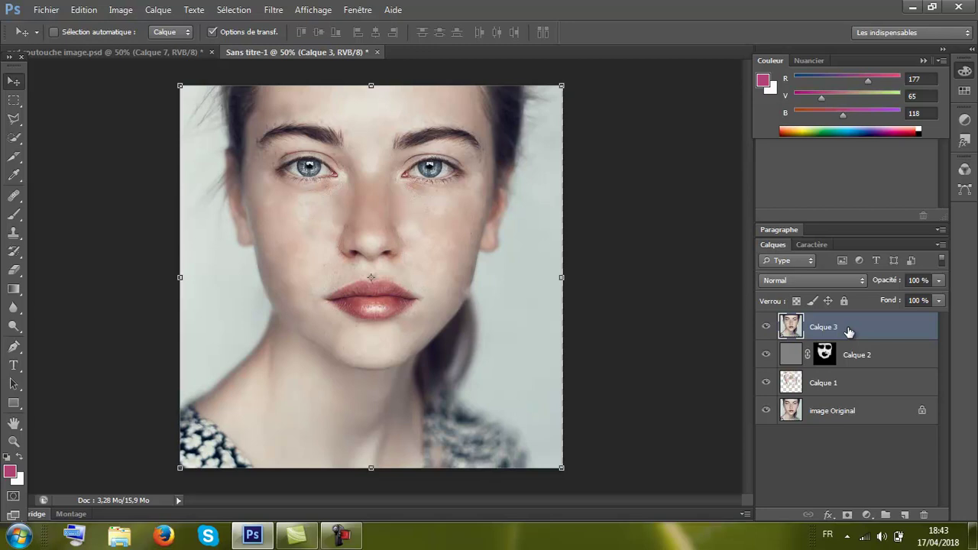
- Duplicate Calque 3 and set the copy's blend mode to Densité linéaire (Ajout)
{"action": "key", "text": "ctrl+j"}
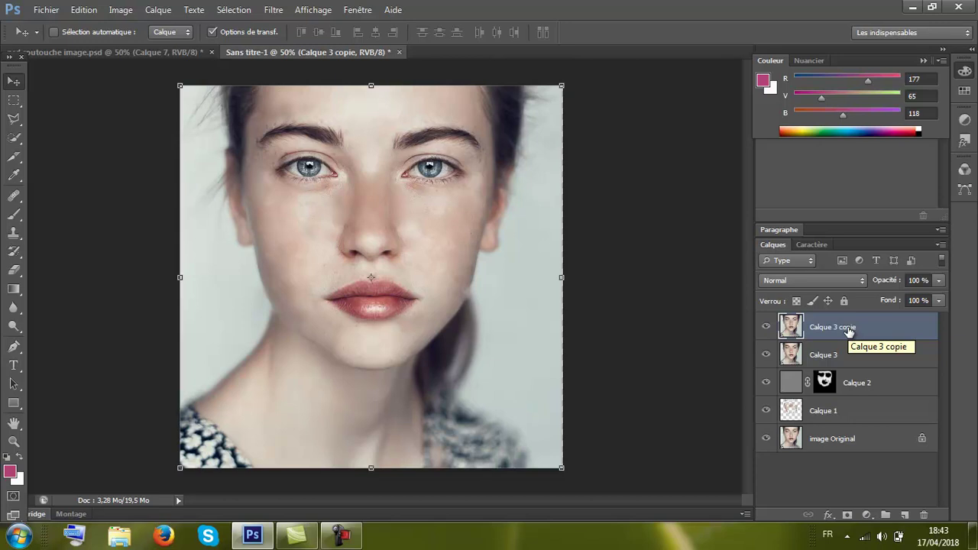
{"action": "left_click", "coordinate": [814, 281]}
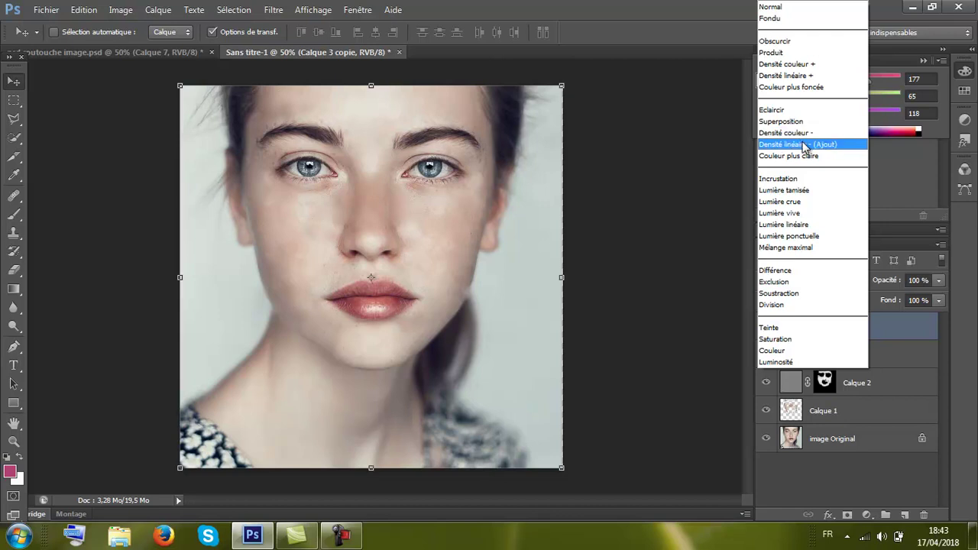
{"action": "left_click", "coordinate": [804, 145]}
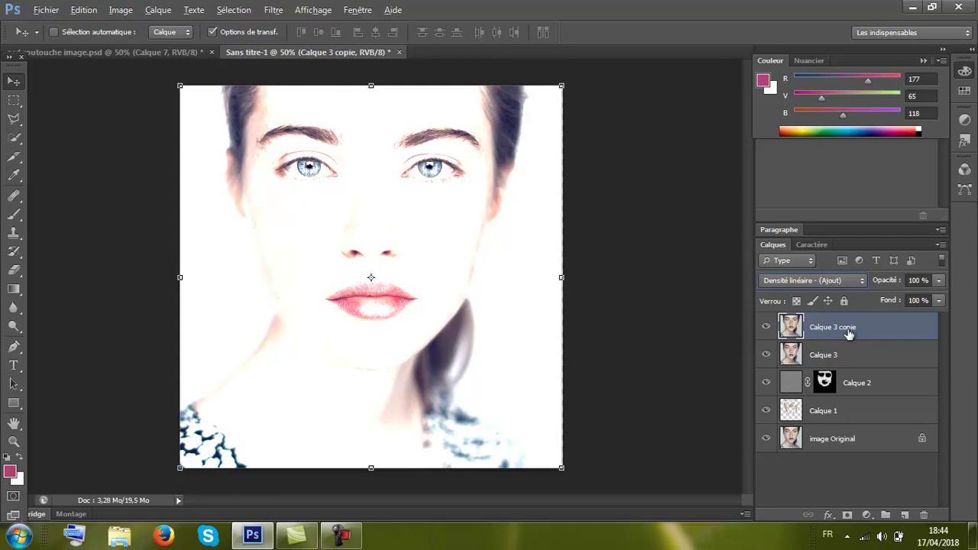
- Hide Calque 3 copie behind a black layer mask and set the brush to 108 px at 50% opacity
{"action": "left_click", "coordinate": [846, 515], "text": "alt"}
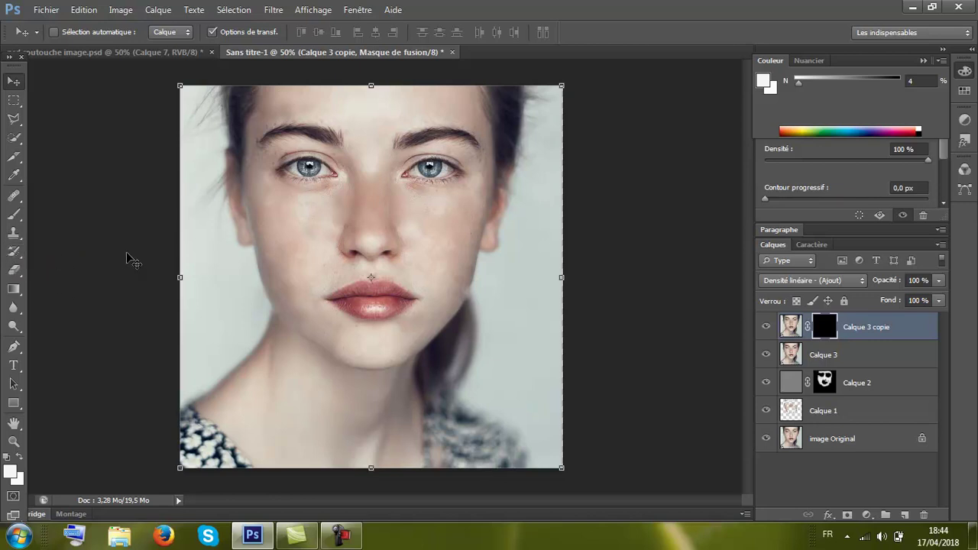
{"action": "left_click", "coordinate": [15, 216]}
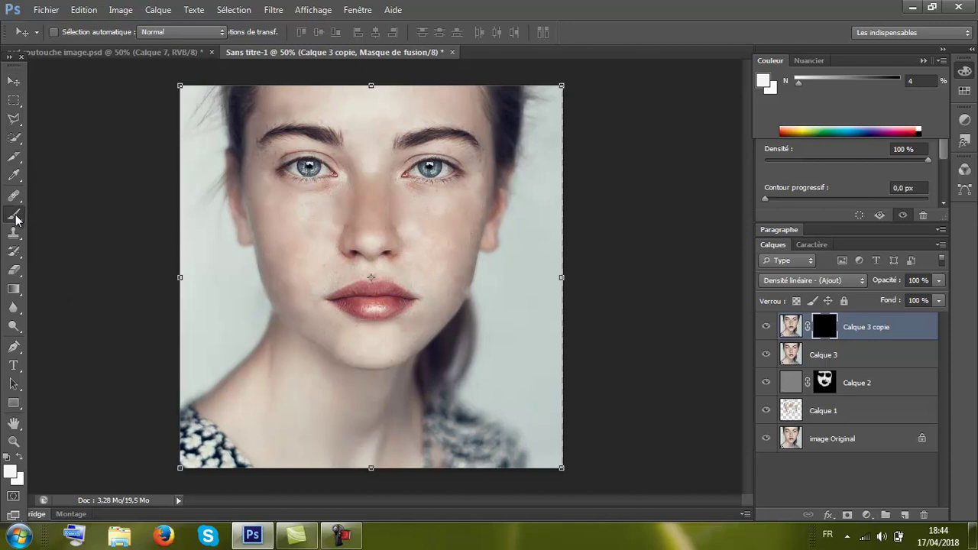
{"action": "left_click", "coordinate": [16, 217]}
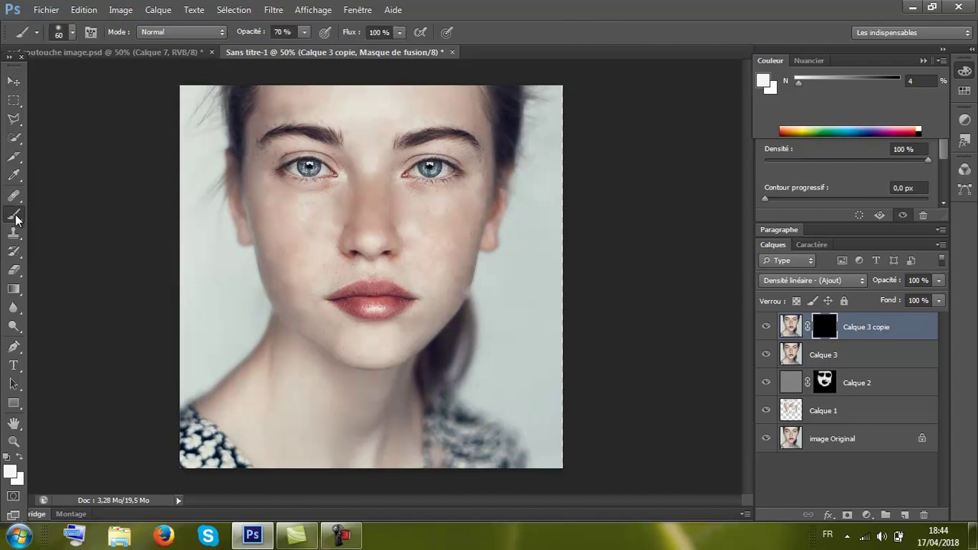
{"action": "left_click", "coordinate": [73, 33]}
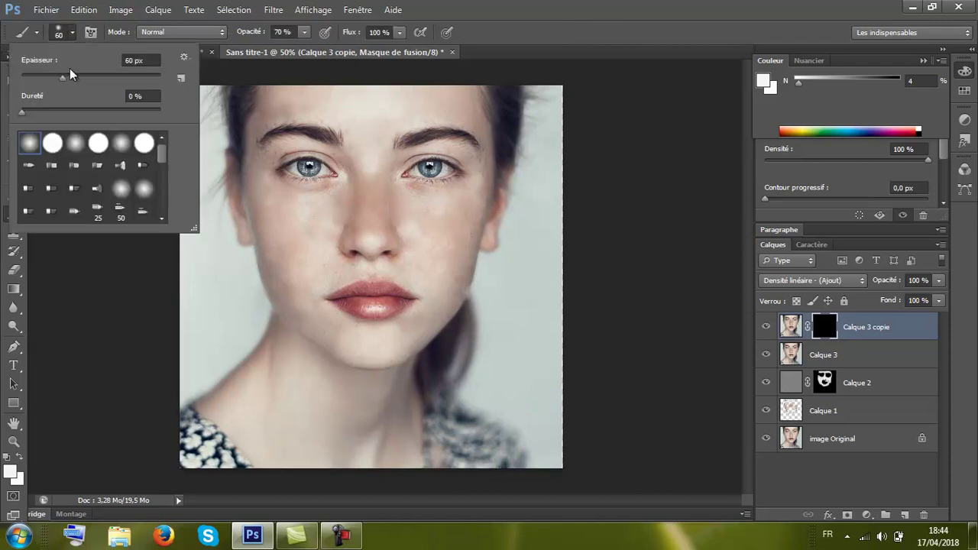
{"action": "left_click_drag", "start_coordinate": [70, 73], "coordinate": [80, 75]}
{"action": "left_click", "coordinate": [304, 32]}
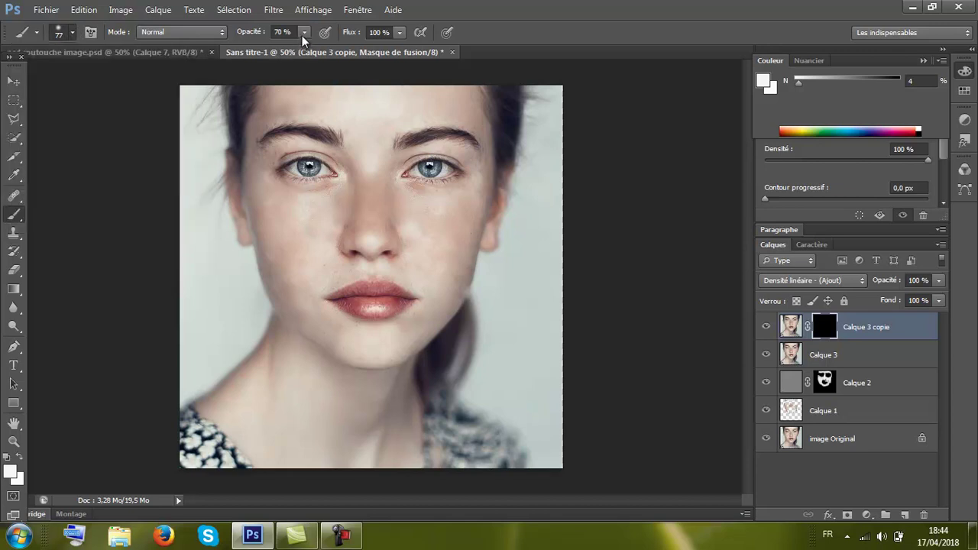
{"action": "left_click", "coordinate": [304, 32]}
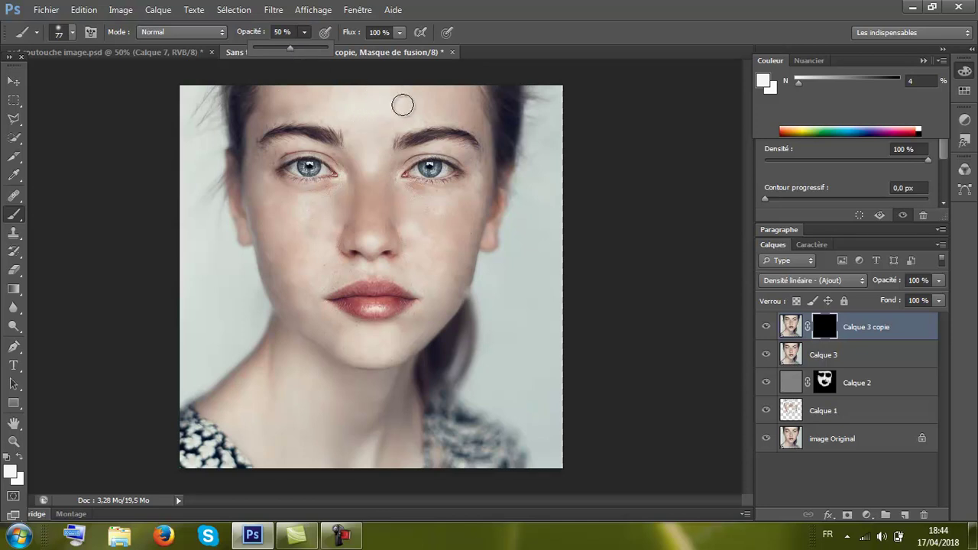
{"action": "left_click", "coordinate": [66, 30]}
{"action": "left_click", "coordinate": [72, 32]}
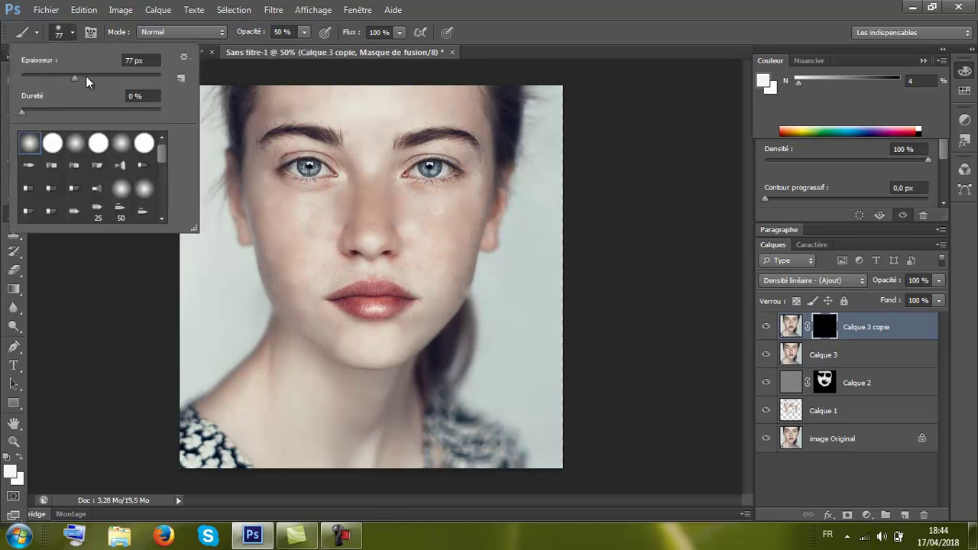
{"action": "left_click_drag", "start_coordinate": [90, 81], "coordinate": [95, 79]}
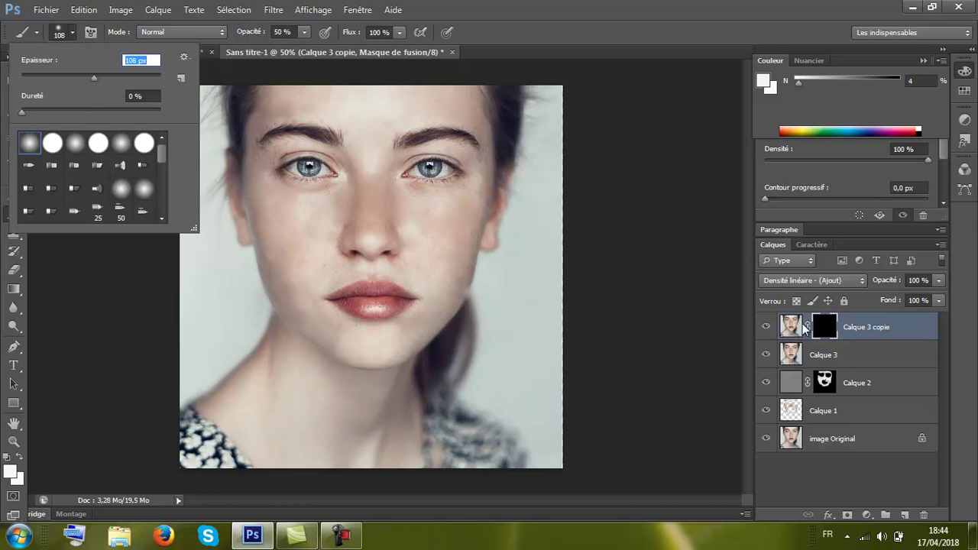
- Paint white on the Calque 3 copie mask over both cheeks, the nose bridge and forehead
{"action": "left_click", "coordinate": [422, 63]}
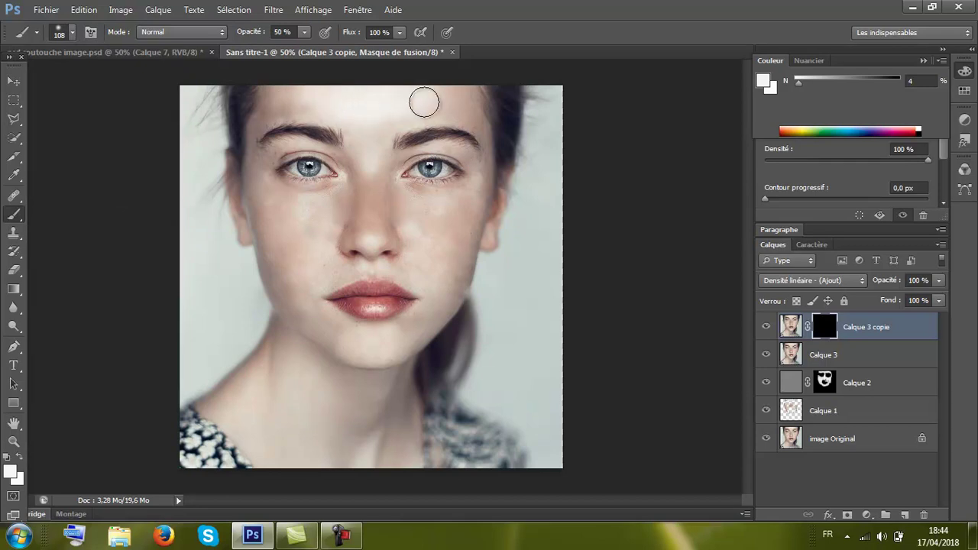
{"action": "left_click_drag", "start_coordinate": [382, 114], "coordinate": [383, 115]}
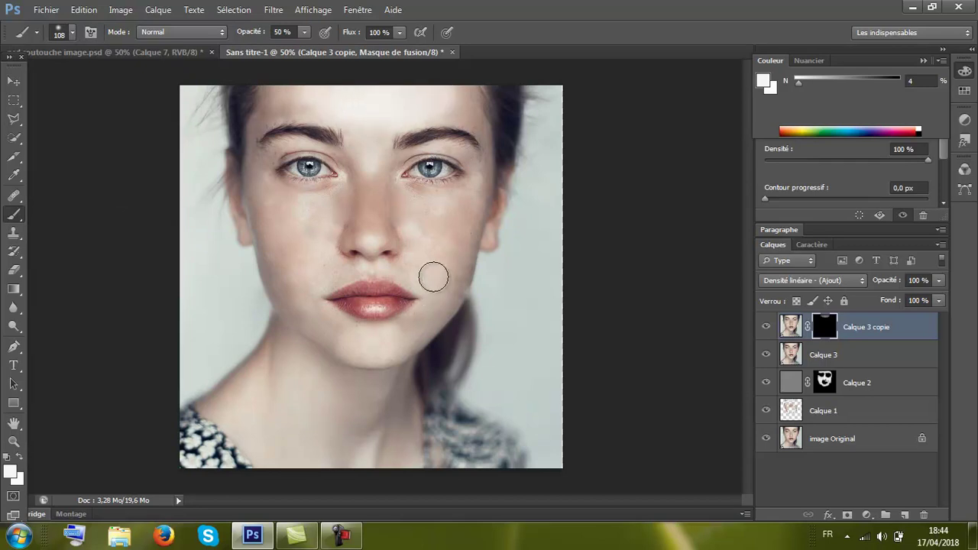
{"action": "mouse_move", "coordinate": [430, 226]}
{"action": "left_mouse_down"}
{"action": "mouse_move", "coordinate": [421, 218]}
{"action": "mouse_move", "coordinate": [476, 203]}
{"action": "mouse_move", "coordinate": [442, 287]}
{"action": "mouse_move", "coordinate": [481, 192]}
{"action": "mouse_move", "coordinate": [456, 268]}
{"action": "mouse_move", "coordinate": [394, 290]}
{"action": "left_mouse_up"}
{"action": "mouse_move", "coordinate": [312, 216]}
{"action": "left_mouse_down"}
{"action": "mouse_move", "coordinate": [273, 209]}
{"action": "mouse_move", "coordinate": [284, 260]}
{"action": "mouse_move", "coordinate": [310, 252]}
{"action": "mouse_move", "coordinate": [318, 223]}
{"action": "mouse_move", "coordinate": [299, 255]}
{"action": "mouse_move", "coordinate": [303, 290]}
{"action": "mouse_move", "coordinate": [316, 319]}
{"action": "mouse_move", "coordinate": [359, 346]}
{"action": "mouse_move", "coordinate": [426, 316]}
{"action": "mouse_move", "coordinate": [447, 287]}
{"action": "left_mouse_up"}
{"action": "mouse_move", "coordinate": [365, 215]}
{"action": "left_mouse_down"}
{"action": "mouse_move", "coordinate": [385, 148]}
{"action": "mouse_move", "coordinate": [373, 102]}
{"action": "mouse_move", "coordinate": [282, 97]}
{"action": "mouse_move", "coordinate": [461, 109]}
{"action": "left_mouse_up"}
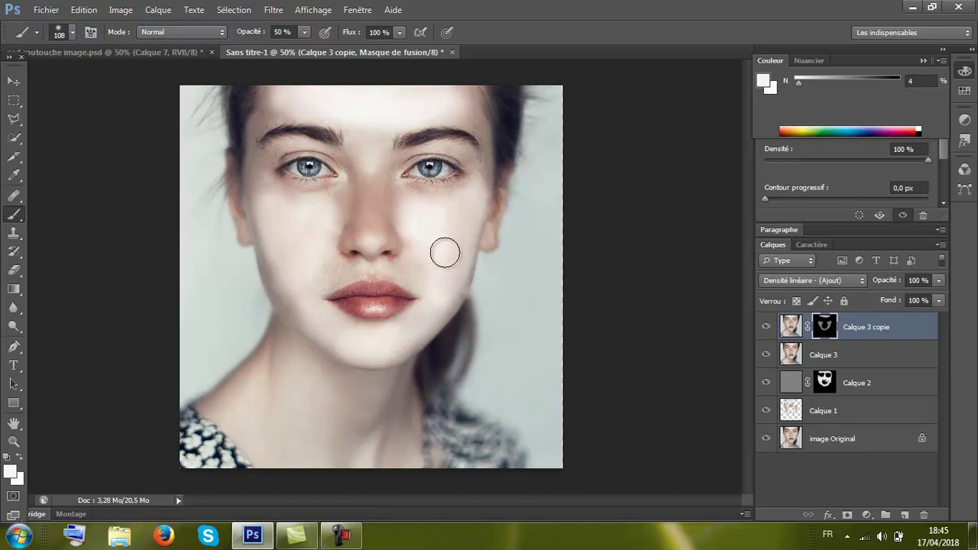
- Reduce the brush to 50 px and touch up between the eyes and above the left eyebrow
{"action": "left_click", "coordinate": [71, 32]}
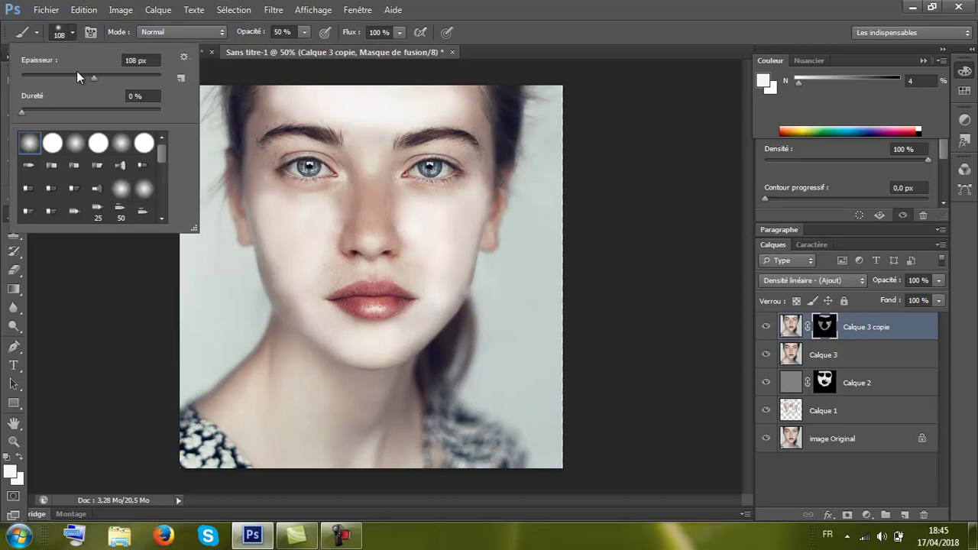
{"action": "left_click", "coordinate": [55, 79]}
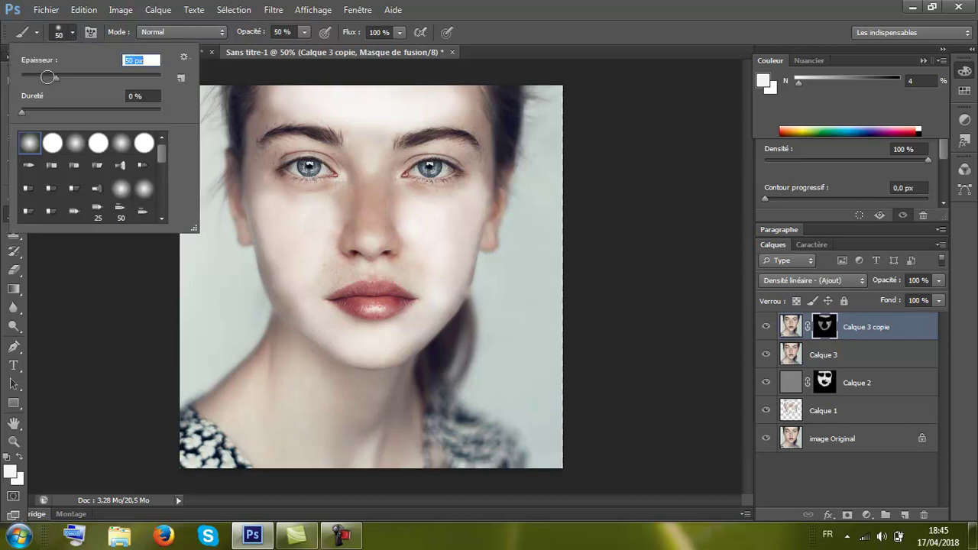
{"action": "left_click", "coordinate": [377, 178]}
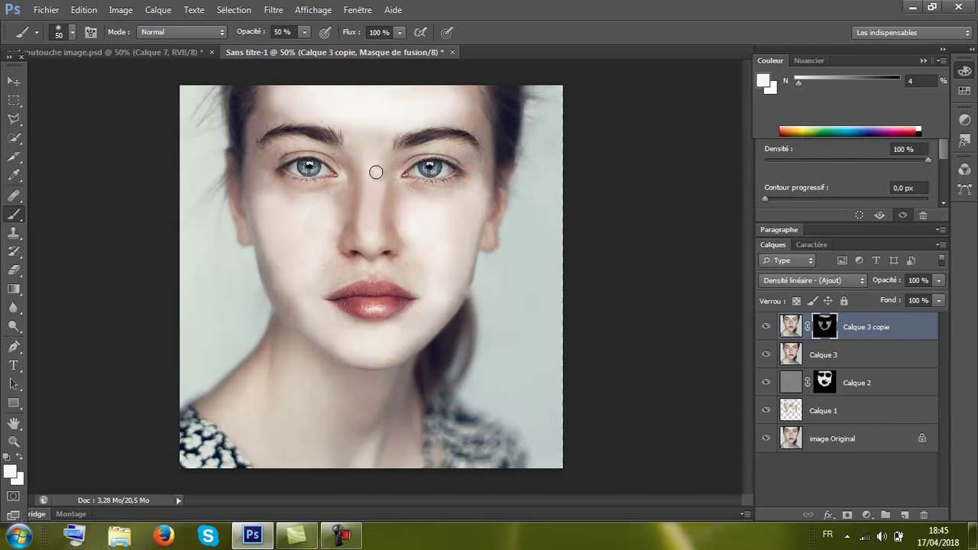
{"action": "mouse_move", "coordinate": [369, 174]}
{"action": "left_mouse_down"}
{"action": "mouse_move", "coordinate": [372, 186]}
{"action": "mouse_move", "coordinate": [375, 161]}
{"action": "left_mouse_up"}
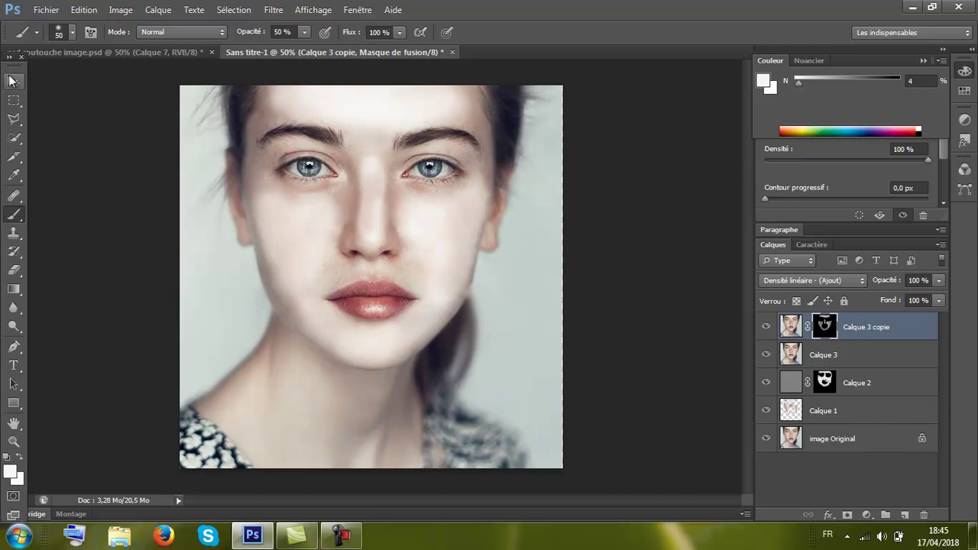
{"action": "left_click_drag", "start_coordinate": [272, 122], "coordinate": [275, 108]}
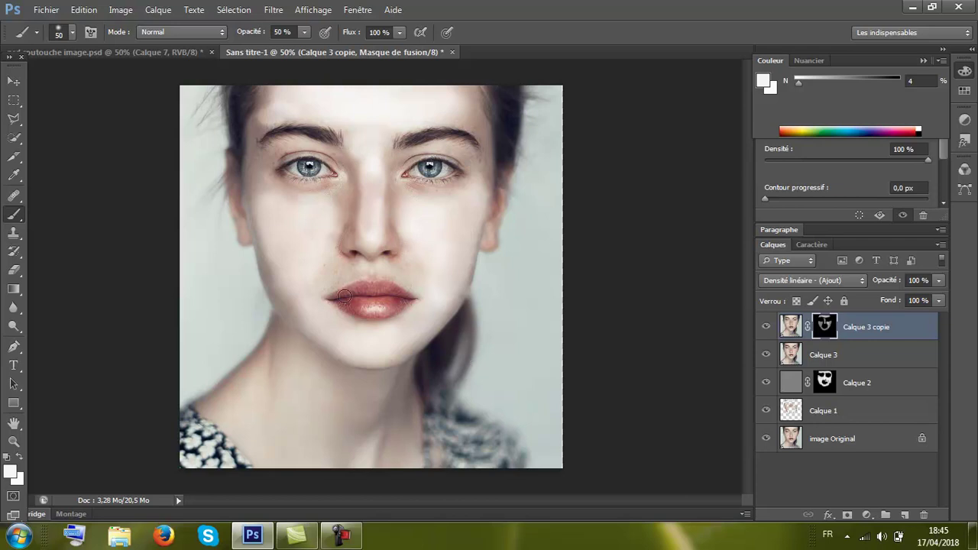
- Lower Calque 3 copie's layer opacity to 39% to tone down the smoothing
{"action": "left_click", "coordinate": [14, 80]}
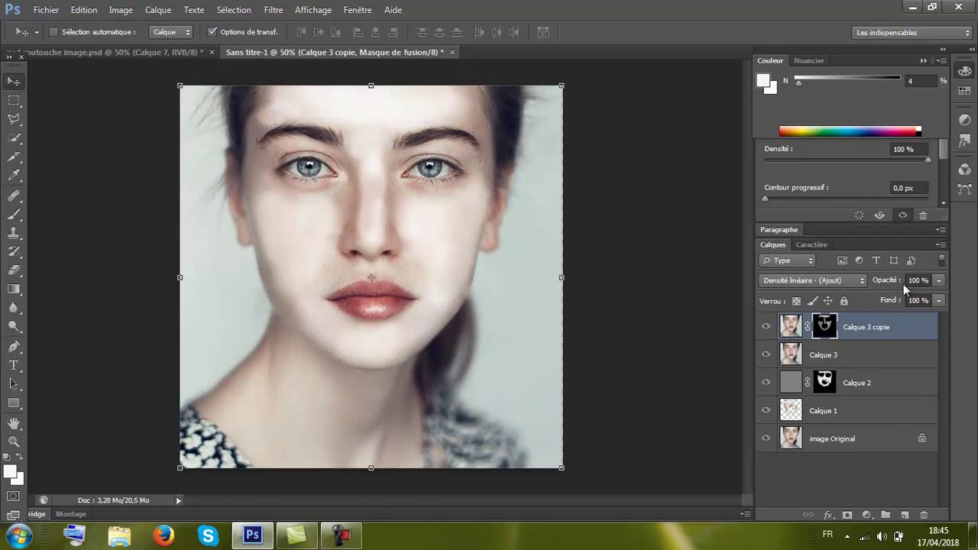
{"action": "left_click", "coordinate": [937, 282]}
{"action": "left_click", "coordinate": [908, 298]}
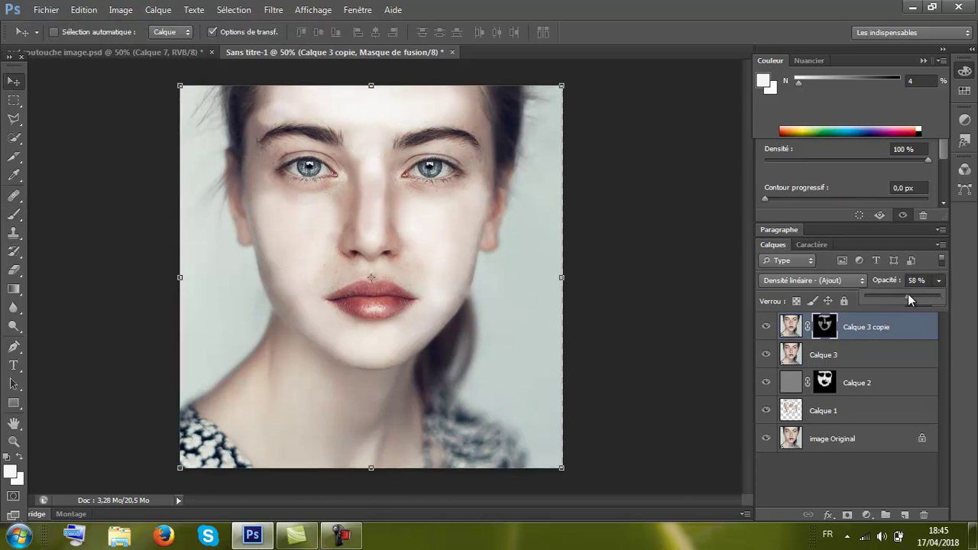
{"action": "left_click_drag", "start_coordinate": [902, 293], "coordinate": [911, 296]}
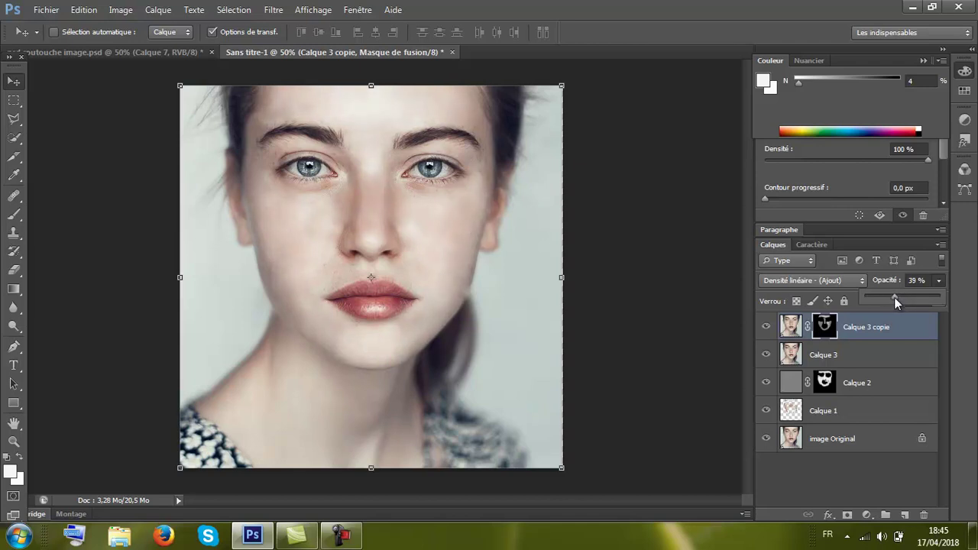
{"action": "left_click", "coordinate": [688, 304]}
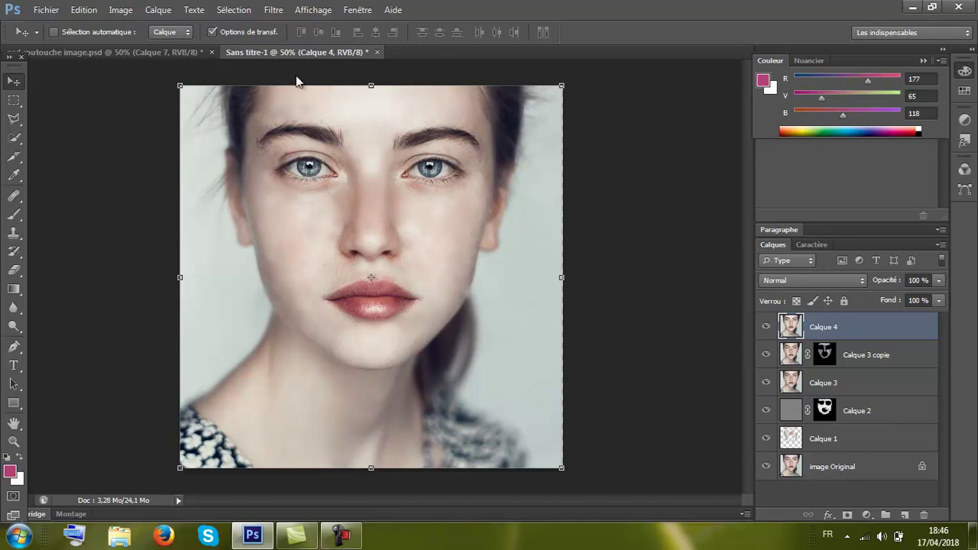
- In Correction de l'objectif, set the custom vignette amount to +24 with midpoint +62
{"action": "left_click", "coordinate": [274, 10]}
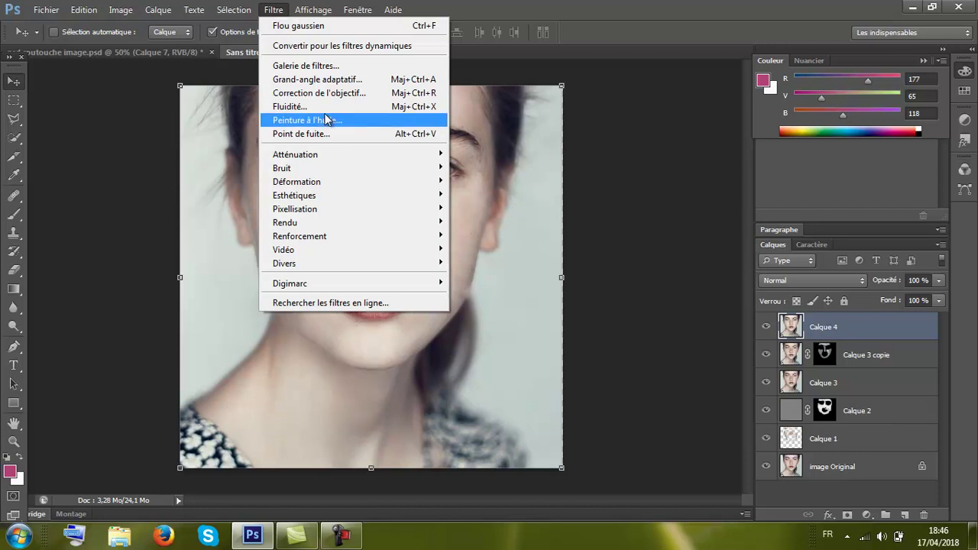
{"action": "left_click", "coordinate": [348, 96]}
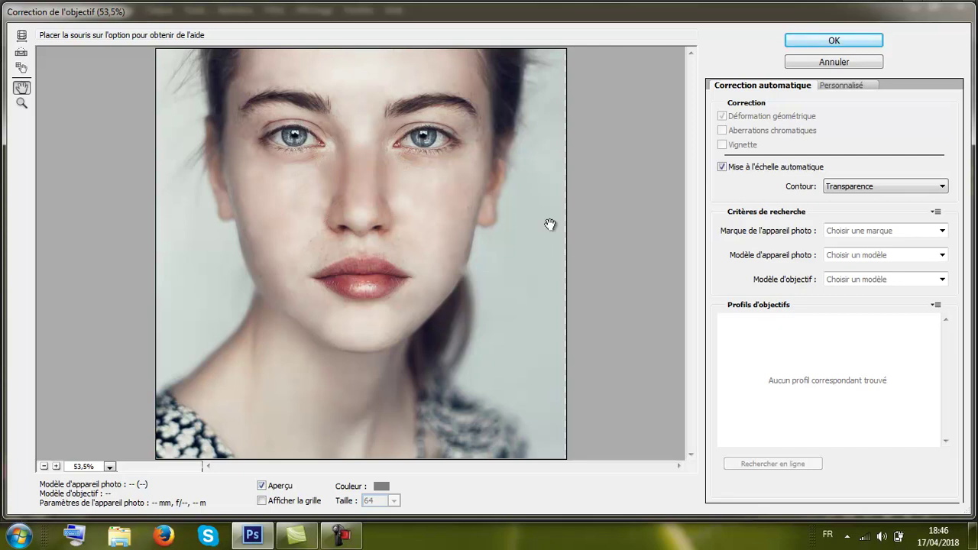
{"action": "left_click", "coordinate": [840, 85]}
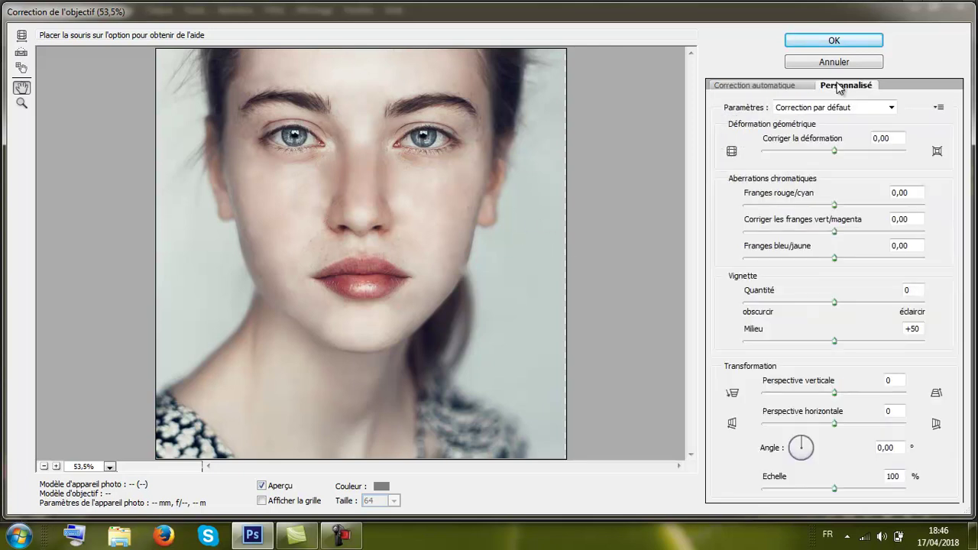
{"action": "left_click", "coordinate": [815, 304]}
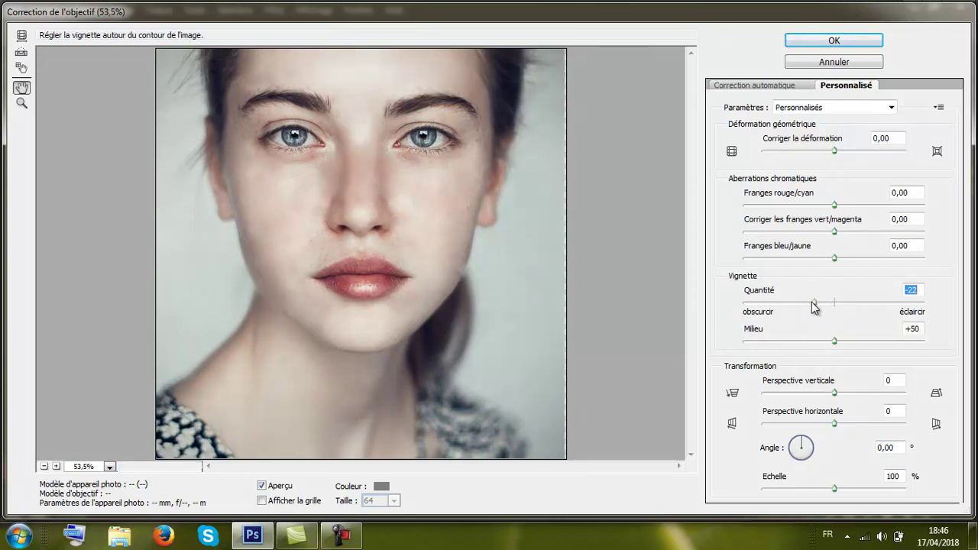
{"action": "left_click_drag", "start_coordinate": [816, 303], "coordinate": [867, 307]}
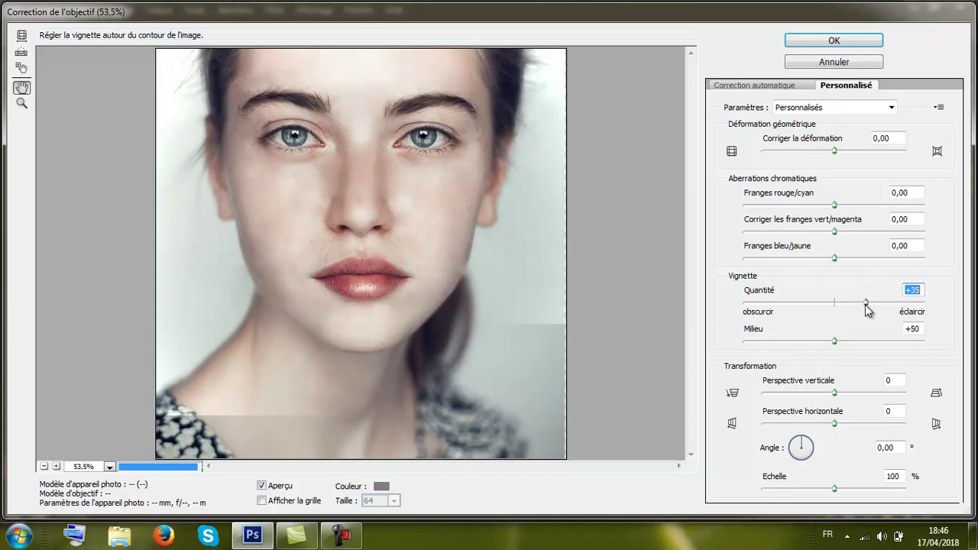
{"action": "mouse_move", "coordinate": [863, 308]}
{"action": "left_mouse_down"}
{"action": "mouse_move", "coordinate": [812, 306]}
{"action": "mouse_move", "coordinate": [857, 308]}
{"action": "left_mouse_up"}
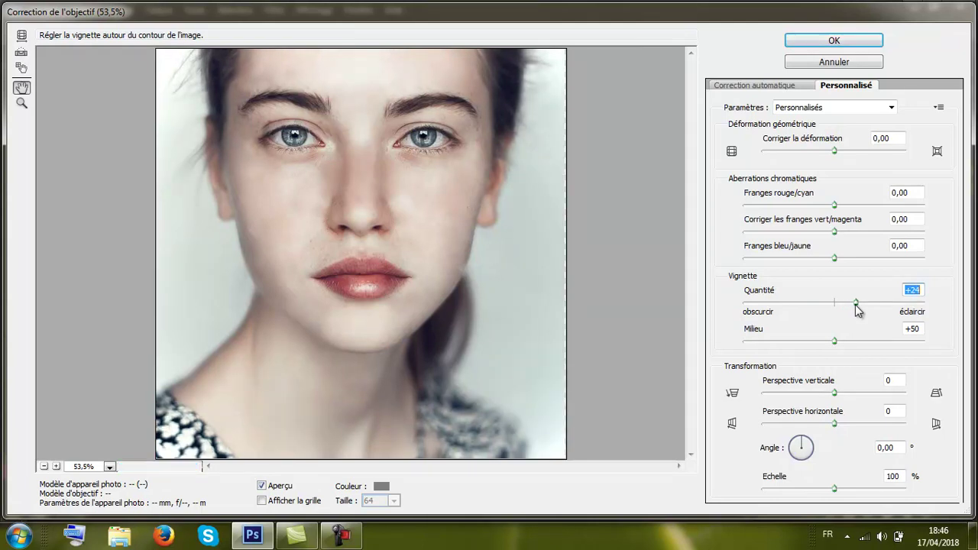
{"action": "mouse_move", "coordinate": [837, 345]}
{"action": "left_mouse_down"}
{"action": "mouse_move", "coordinate": [852, 348]}
{"action": "mouse_move", "coordinate": [805, 344]}
{"action": "mouse_move", "coordinate": [856, 346]}
{"action": "left_mouse_up"}
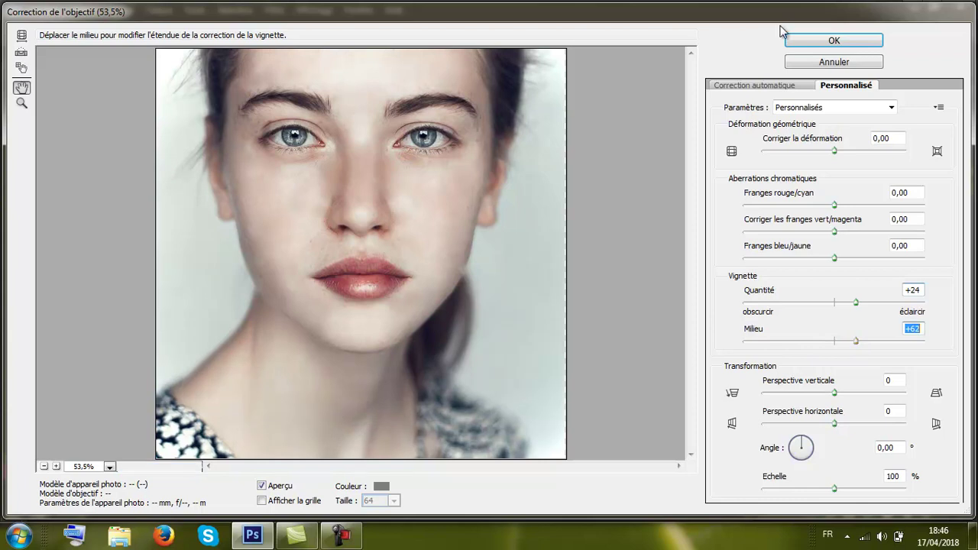
{"action": "left_click", "coordinate": [768, 85]}
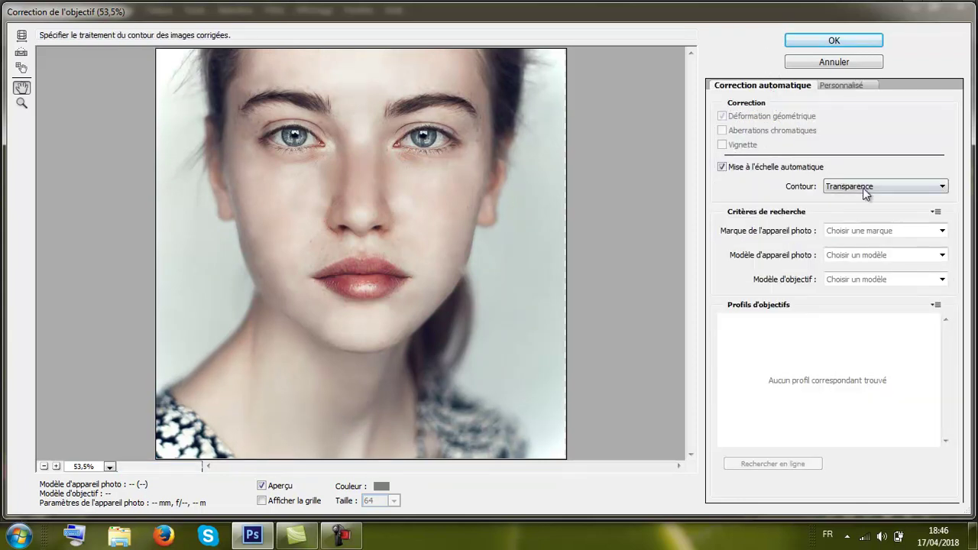
- Set the camera brand to Apple under Correction automatique and apply the lens correction
{"action": "left_click", "coordinate": [896, 231]}
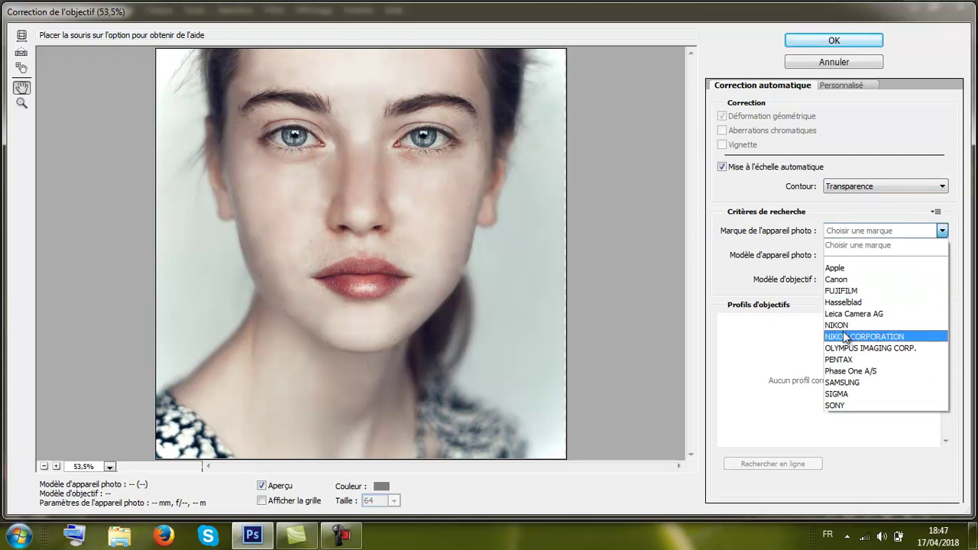
{"action": "left_click", "coordinate": [840, 405]}
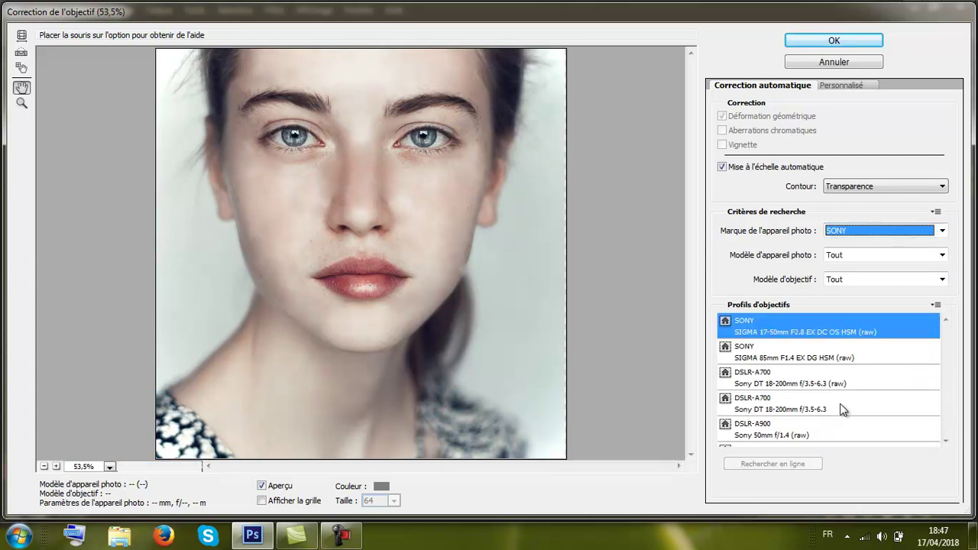
{"action": "left_click", "coordinate": [851, 230]}
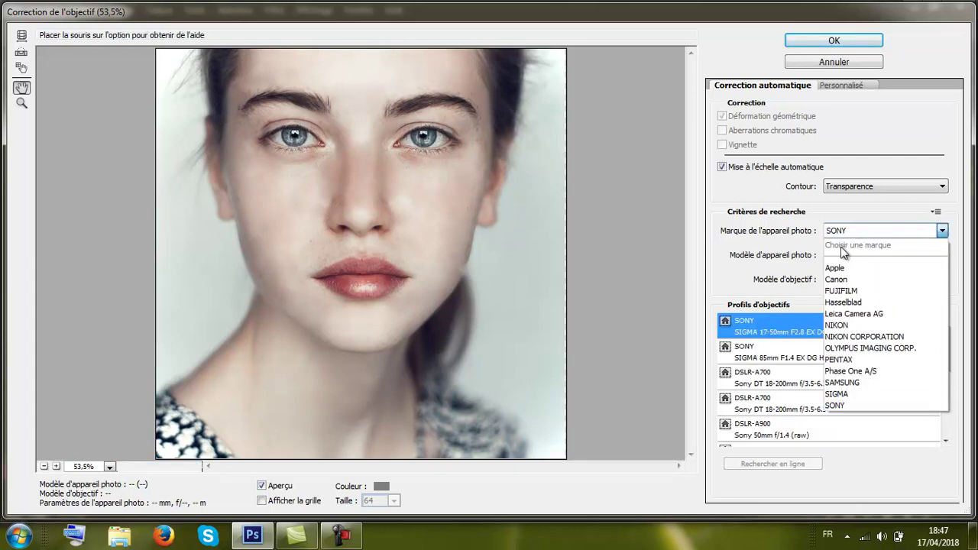
{"action": "left_click", "coordinate": [839, 271]}
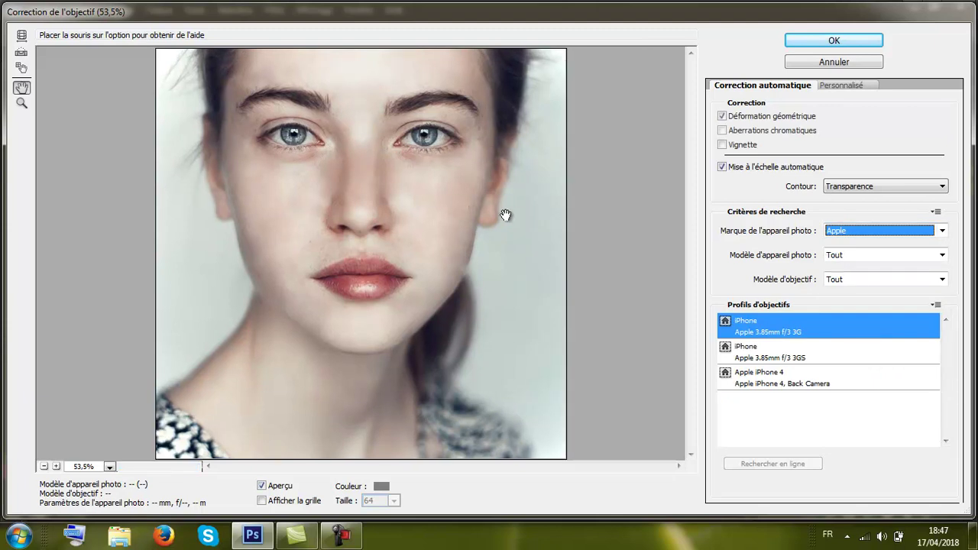
{"action": "left_click", "coordinate": [841, 42]}
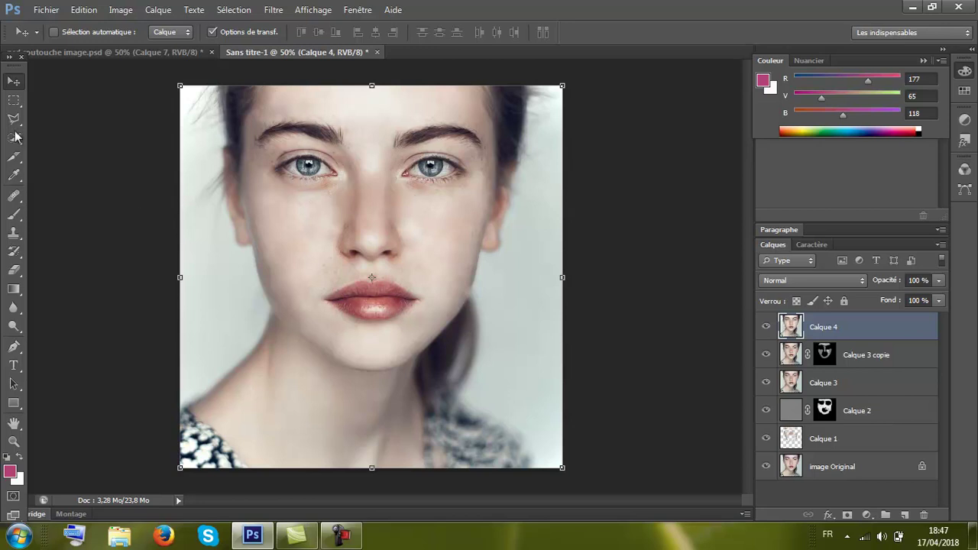
- Zoom in on the face and patch the under-eye shadows with clean cheek skin using the Patch tool
{"action": "left_click", "coordinate": [14, 442]}
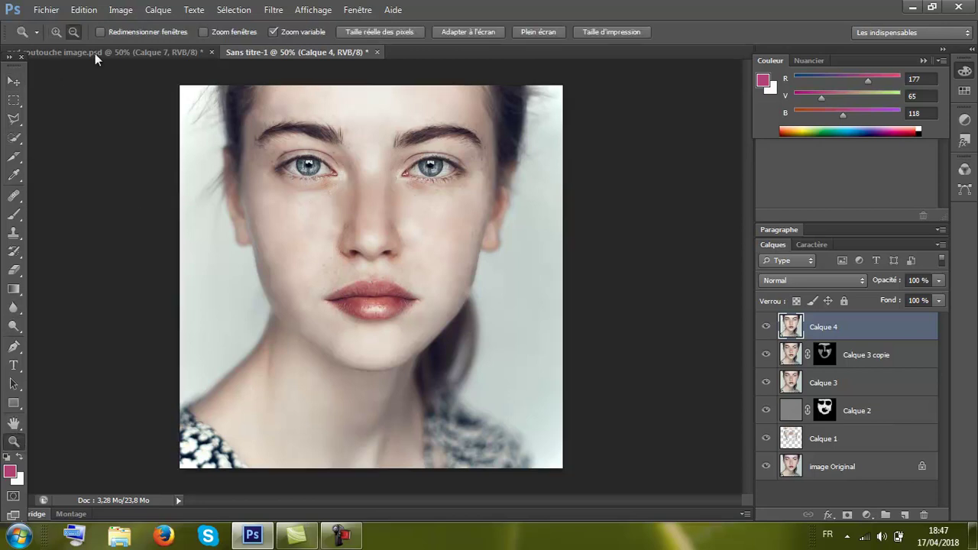
{"action": "left_click", "coordinate": [304, 298]}
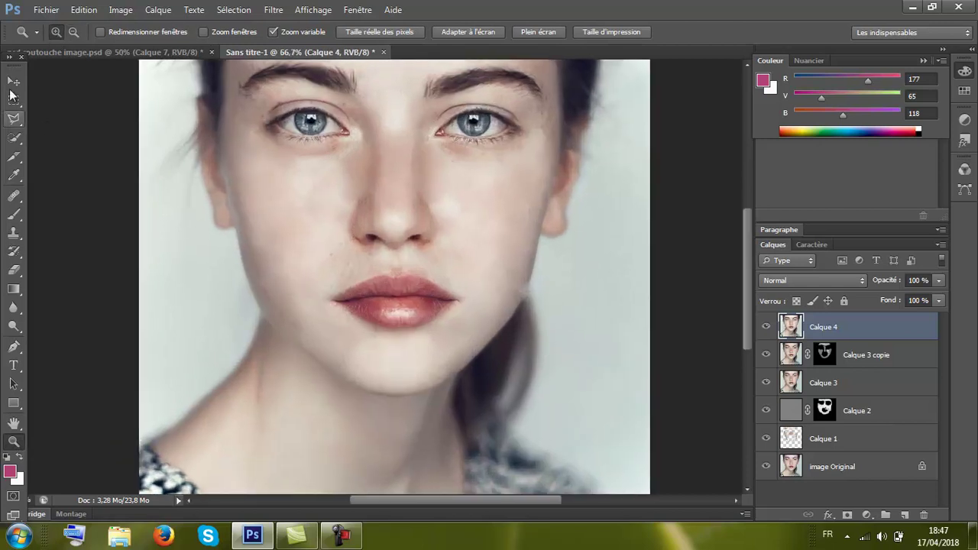
{"action": "left_click", "coordinate": [16, 198]}
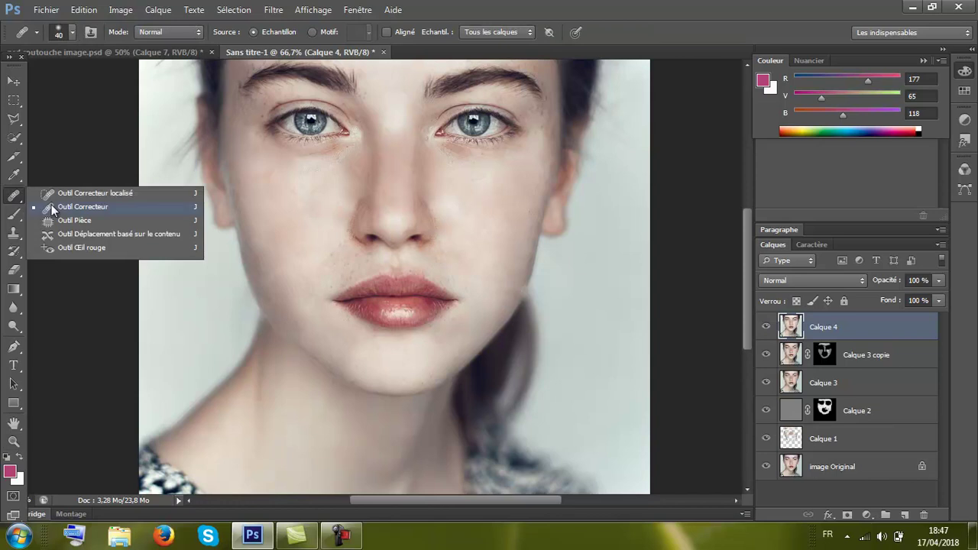
{"action": "left_click", "coordinate": [91, 221]}
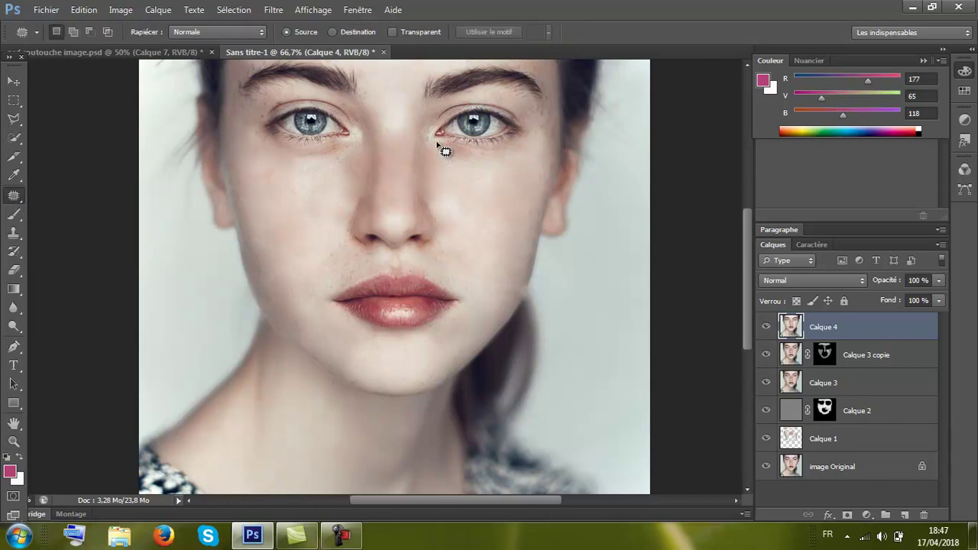
{"action": "mouse_move", "coordinate": [437, 143]}
{"action": "left_mouse_down"}
{"action": "mouse_move", "coordinate": [525, 134]}
{"action": "mouse_move", "coordinate": [535, 158]}
{"action": "mouse_move", "coordinate": [489, 174]}
{"action": "mouse_move", "coordinate": [437, 153]}
{"action": "mouse_move", "coordinate": [440, 142]}
{"action": "mouse_move", "coordinate": [458, 157]}
{"action": "mouse_move", "coordinate": [498, 265]}
{"action": "left_mouse_up"}
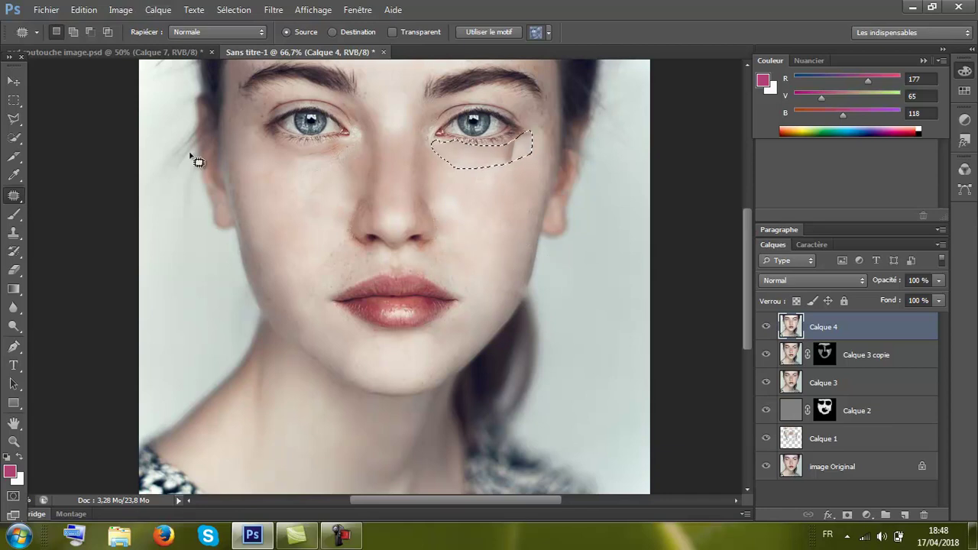
{"action": "mouse_move", "coordinate": [257, 138]}
{"action": "left_mouse_down"}
{"action": "mouse_move", "coordinate": [352, 155]}
{"action": "mouse_move", "coordinate": [271, 138]}
{"action": "left_mouse_up"}
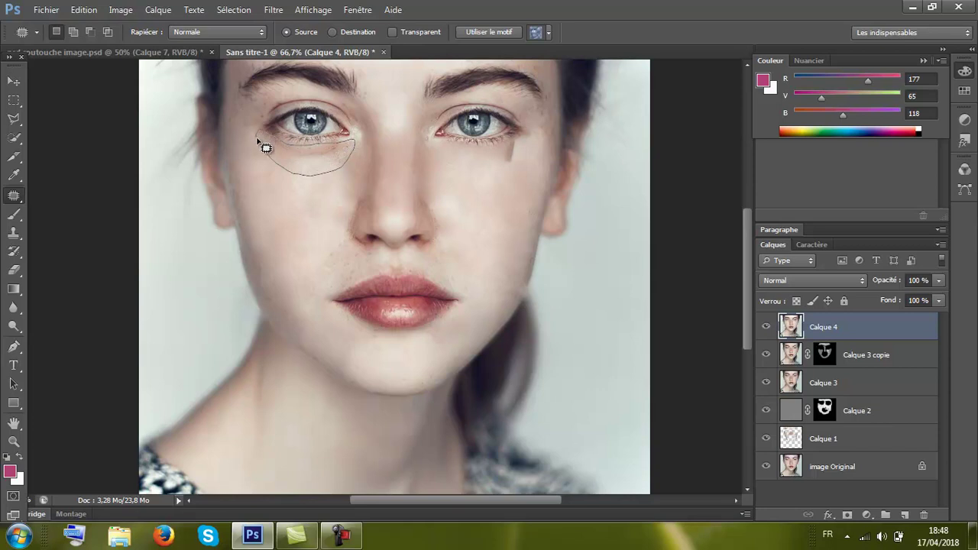
{"action": "mouse_move", "coordinate": [265, 148]}
{"action": "left_mouse_down"}
{"action": "mouse_move", "coordinate": [260, 141]}
{"action": "mouse_move", "coordinate": [291, 222]}
{"action": "left_mouse_up"}
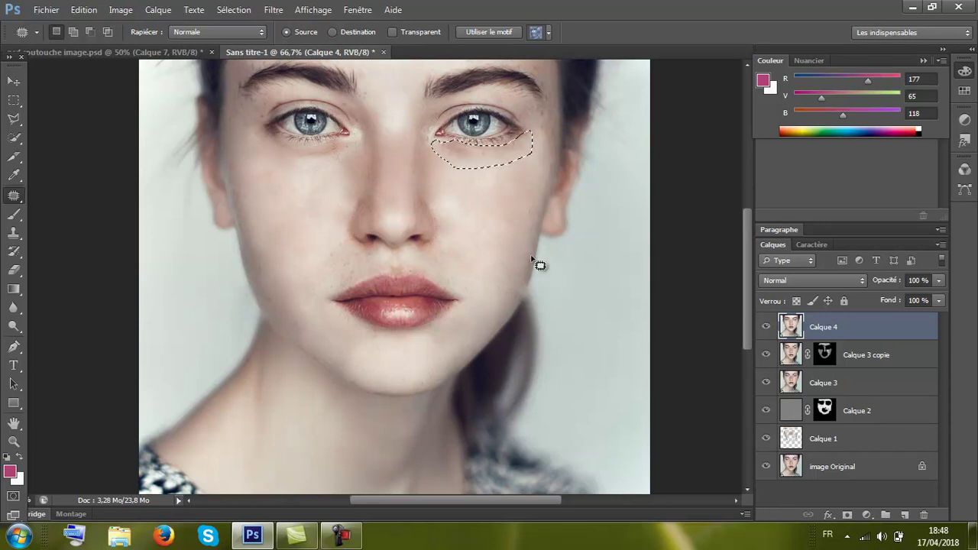
- Patch the remaining shadows under both eyes with clean skin
{"action": "key", "text": "ctrl+d"}
{"action": "mouse_move", "coordinate": [435, 147]}
{"action": "left_mouse_down"}
{"action": "mouse_move", "coordinate": [473, 150]}
{"action": "mouse_move", "coordinate": [524, 135]}
{"action": "mouse_move", "coordinate": [476, 169]}
{"action": "mouse_move", "coordinate": [456, 169]}
{"action": "mouse_move", "coordinate": [435, 148]}
{"action": "mouse_move", "coordinate": [478, 197]}
{"action": "left_mouse_up"}
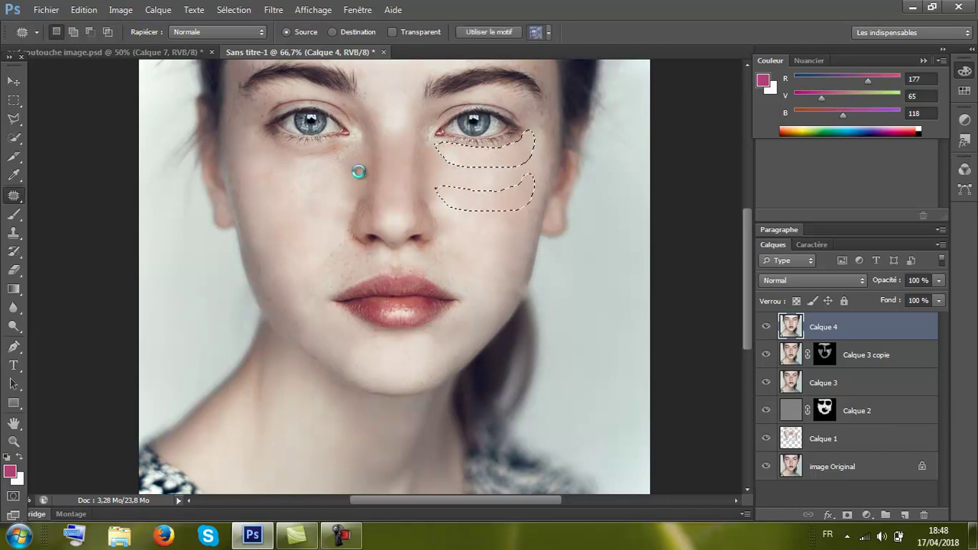
{"action": "key", "text": "ctrl+d"}
{"action": "mouse_move", "coordinate": [353, 149]}
{"action": "left_mouse_down"}
{"action": "mouse_move", "coordinate": [251, 137]}
{"action": "mouse_move", "coordinate": [321, 149]}
{"action": "mouse_move", "coordinate": [337, 141]}
{"action": "mouse_move", "coordinate": [343, 156]}
{"action": "mouse_move", "coordinate": [295, 244]}
{"action": "left_mouse_up"}
- Patch the shadows along both sides of the nose
{"action": "mouse_move", "coordinate": [425, 208]}
{"action": "left_mouse_down"}
{"action": "mouse_move", "coordinate": [435, 239]}
{"action": "mouse_move", "coordinate": [426, 254]}
{"action": "mouse_move", "coordinate": [439, 249]}
{"action": "mouse_move", "coordinate": [443, 219]}
{"action": "mouse_move", "coordinate": [428, 207]}
{"action": "mouse_move", "coordinate": [442, 223]}
{"action": "mouse_move", "coordinate": [510, 225]}
{"action": "left_mouse_up"}
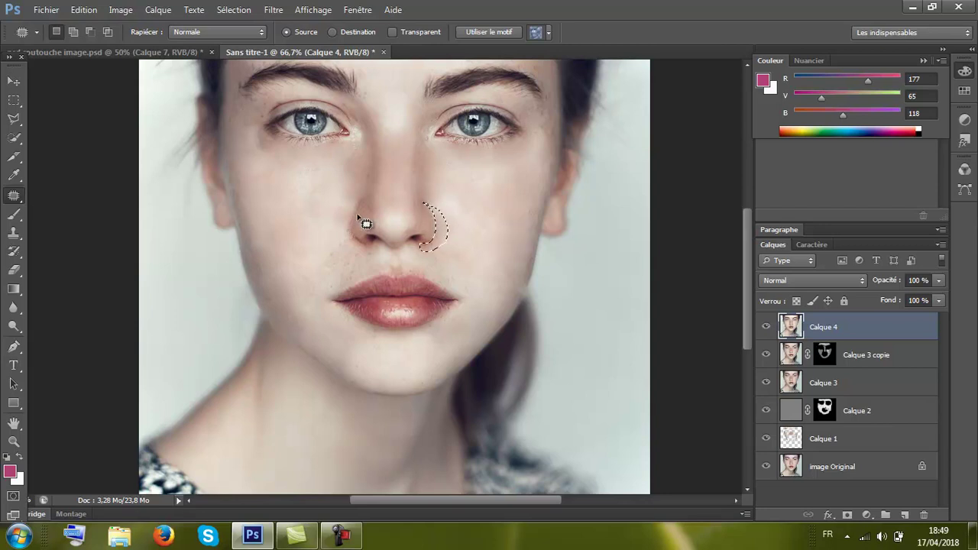
{"action": "key", "text": "ctrl+d"}
{"action": "mouse_move", "coordinate": [354, 238]}
{"action": "left_mouse_down"}
{"action": "mouse_move", "coordinate": [363, 252]}
{"action": "mouse_move", "coordinate": [349, 257]}
{"action": "mouse_move", "coordinate": [349, 208]}
{"action": "mouse_move", "coordinate": [362, 198]}
{"action": "mouse_move", "coordinate": [365, 212]}
{"action": "mouse_move", "coordinate": [292, 231]}
{"action": "mouse_move", "coordinate": [283, 215]}
{"action": "left_mouse_up"}
{"action": "key", "text": "ctrl+d"}
- Patch the shadow below the lower lip and the areas beside both nostrils
{"action": "mouse_move", "coordinate": [442, 323]}
{"action": "left_mouse_down"}
{"action": "mouse_move", "coordinate": [355, 320]}
{"action": "mouse_move", "coordinate": [373, 368]}
{"action": "left_mouse_up"}
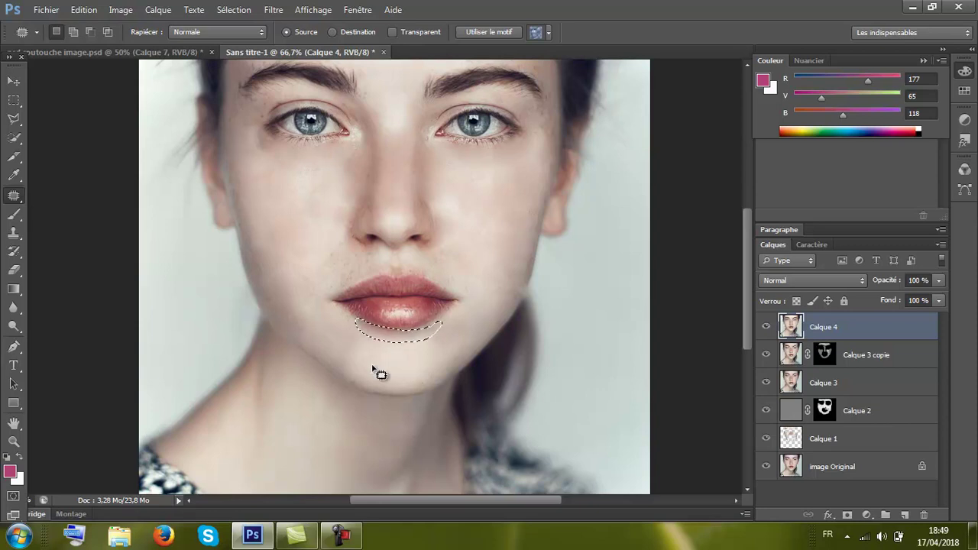
{"action": "key", "text": "ctrl+d"}
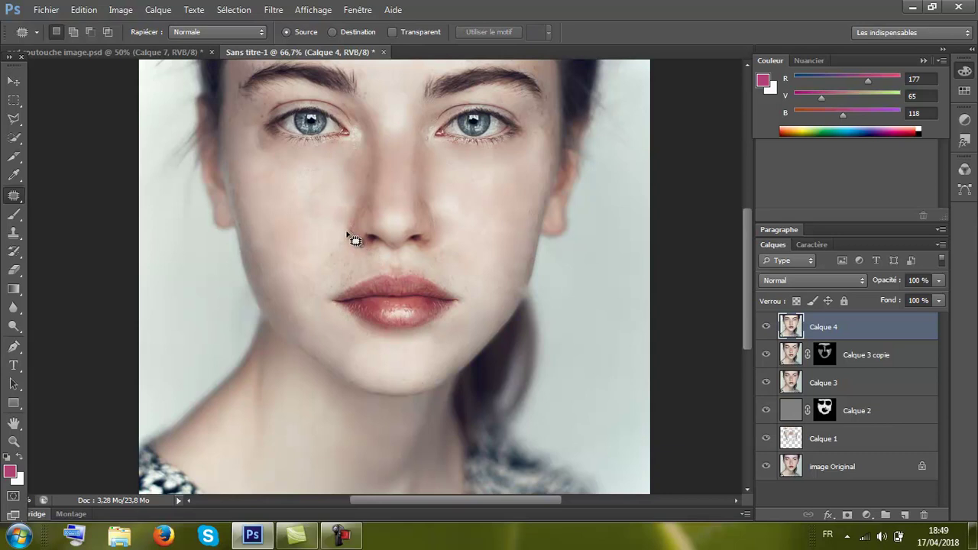
{"action": "left_click_drag", "start_coordinate": [348, 230], "coordinate": [362, 246]}
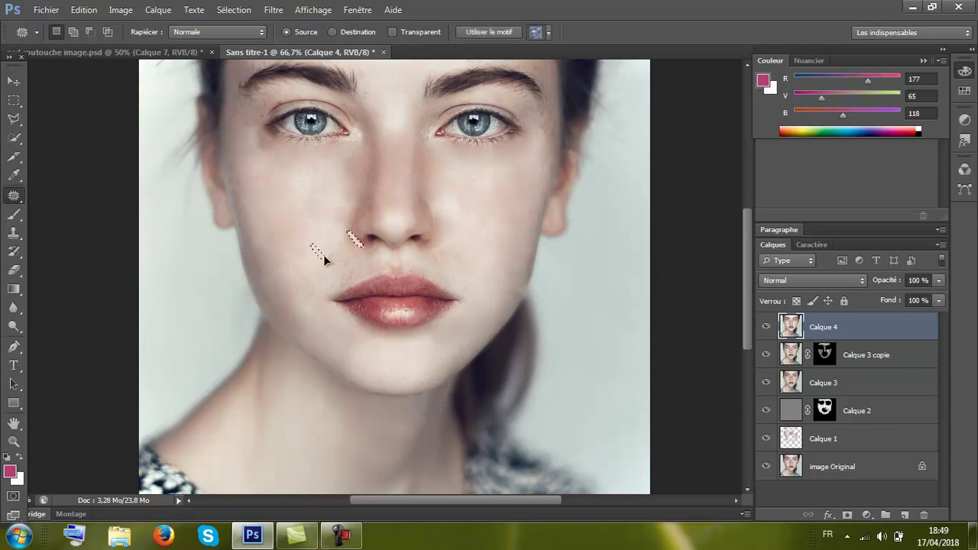
{"action": "mouse_move", "coordinate": [436, 237]}
{"action": "left_mouse_down"}
{"action": "mouse_move", "coordinate": [441, 249]}
{"action": "mouse_move", "coordinate": [544, 252]}
{"action": "left_mouse_up"}
{"action": "key", "text": "ctrl+d"}
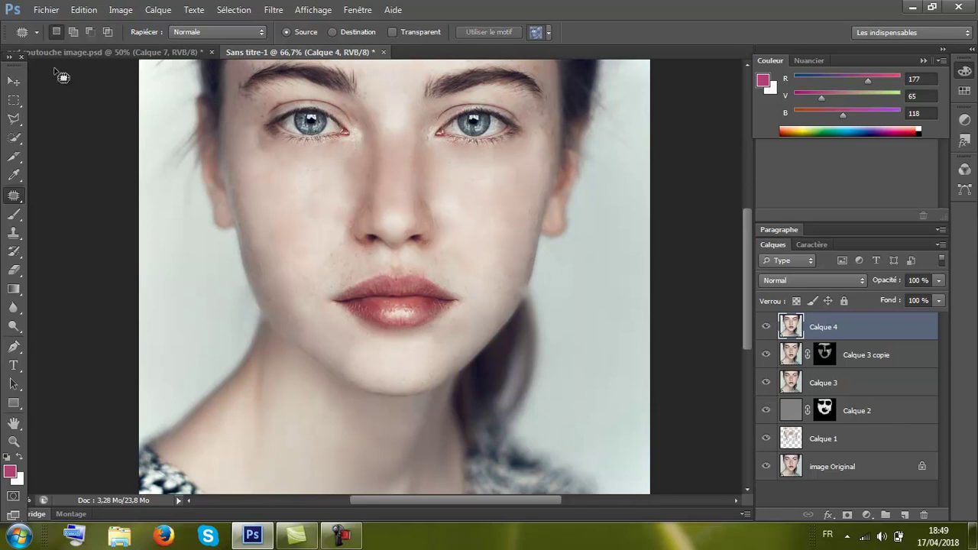
{"action": "left_click", "coordinate": [6, 86]}
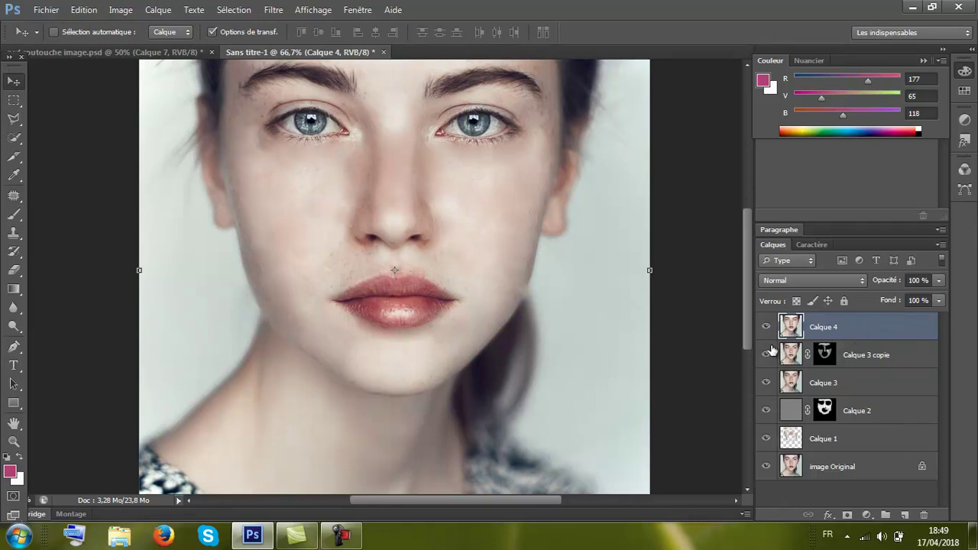
- Set Calque 4 to 80% opacity and zoom the view out to 50%
{"action": "left_click", "coordinate": [939, 282]}
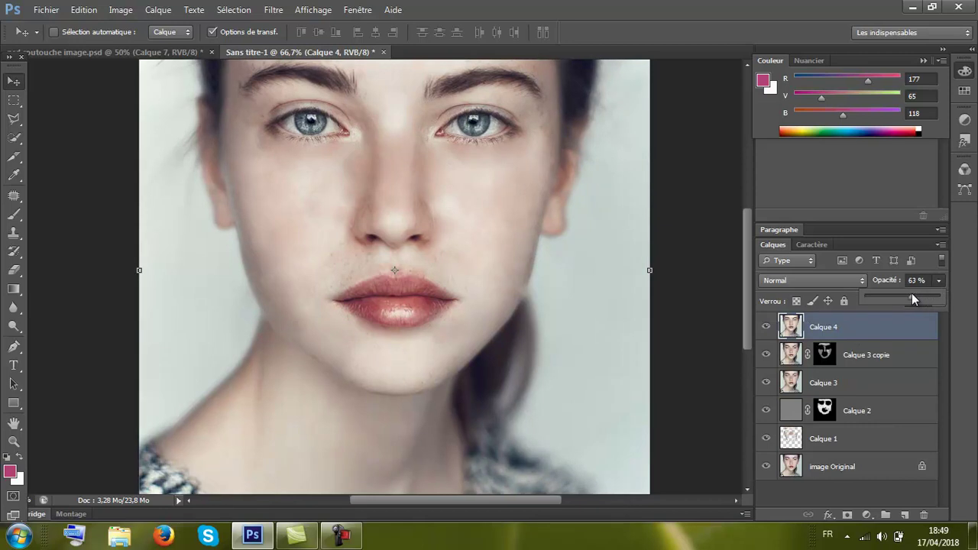
{"action": "left_click_drag", "start_coordinate": [908, 294], "coordinate": [927, 296]}
{"action": "left_click", "coordinate": [12, 443]}
{"action": "left_click", "coordinate": [13, 443]}
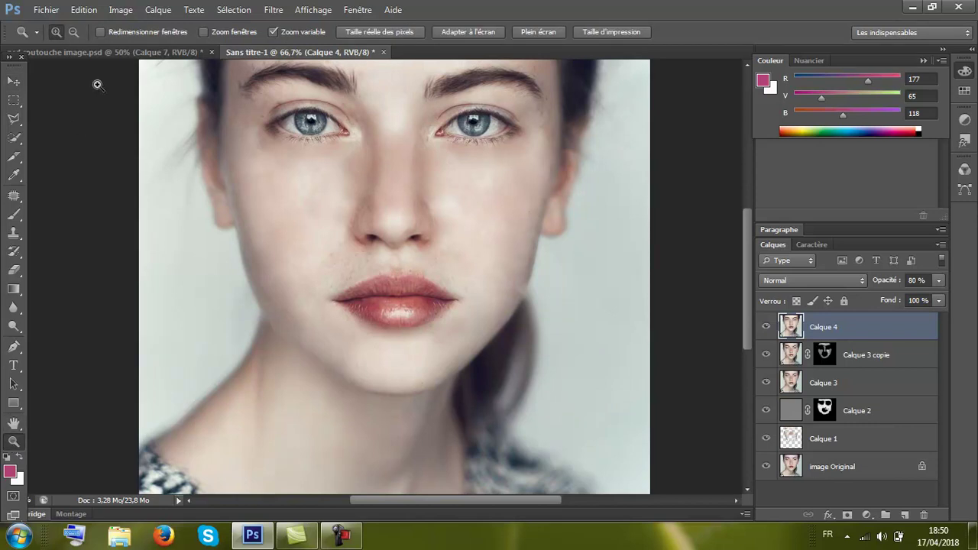
{"action": "left_click", "coordinate": [231, 230], "text": "alt"}
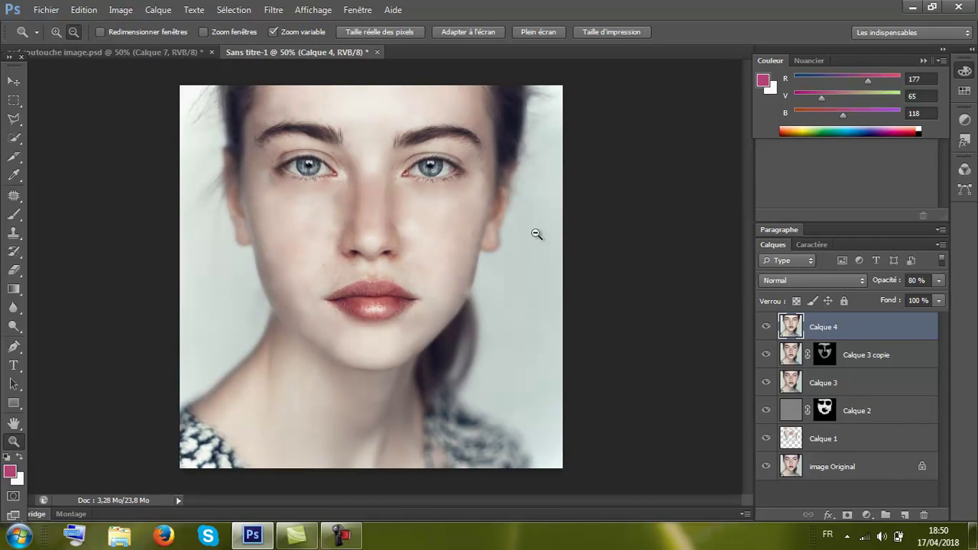
{"action": "key", "text": "ctrl+minus"}
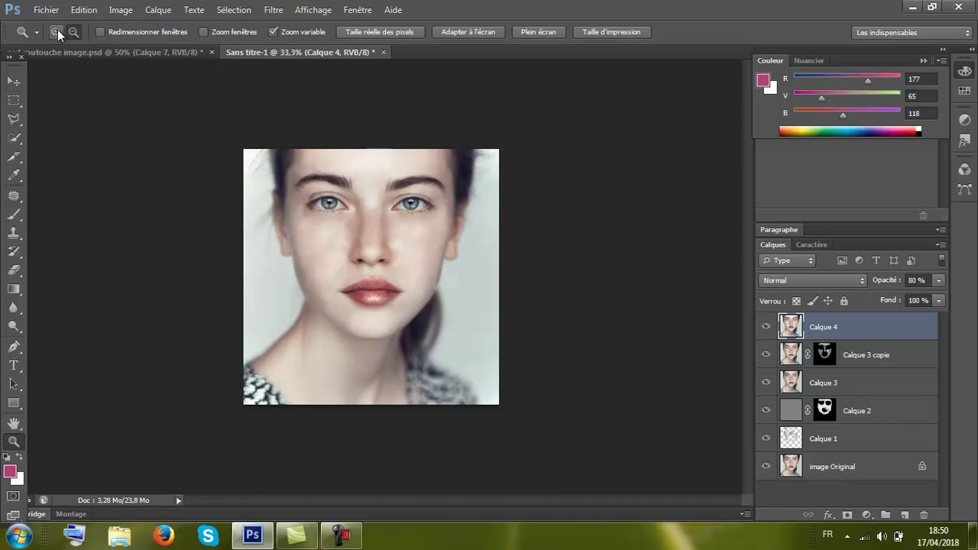
{"action": "left_click", "coordinate": [258, 301]}
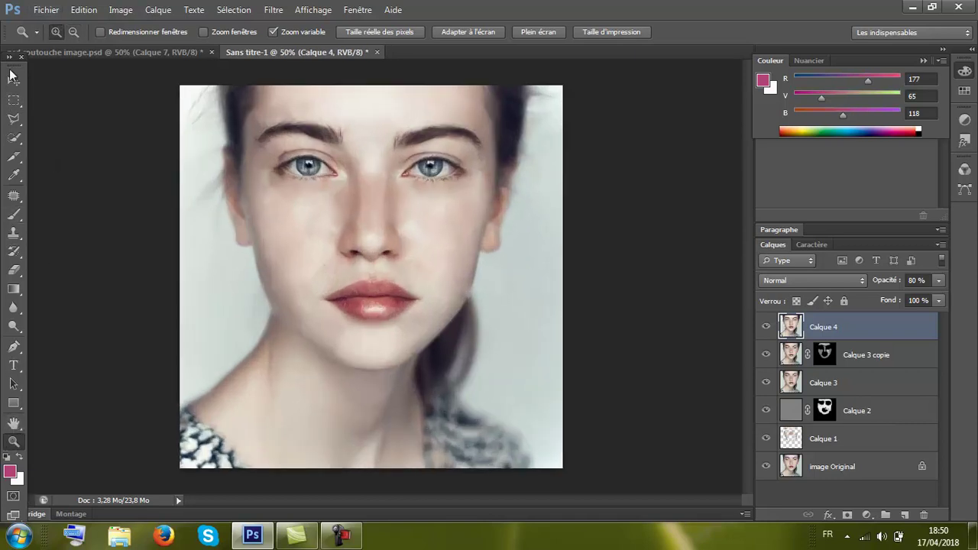
{"action": "left_click_drag", "start_coordinate": [12, 76], "coordinate": [12, 80]}
{"action": "left_click", "coordinate": [13, 83]}
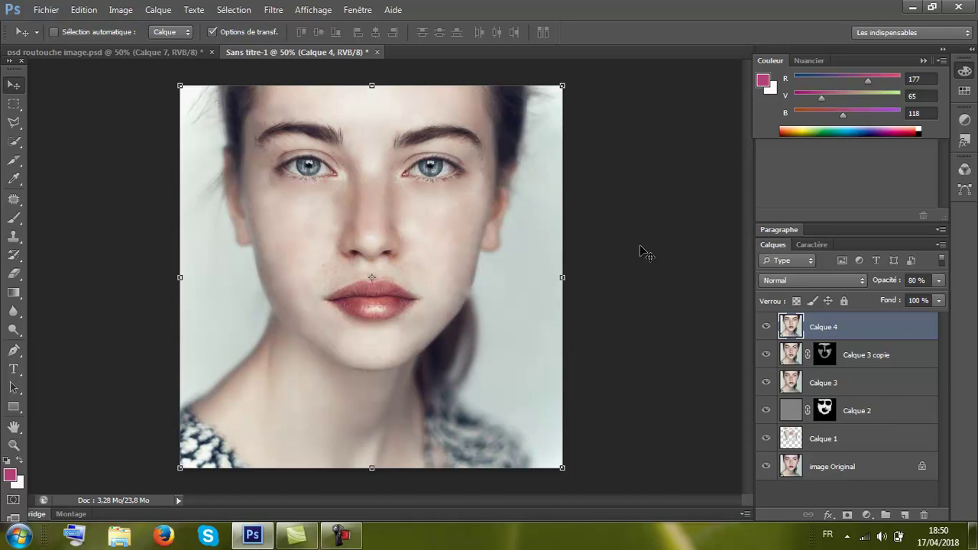
- Duplicate Calque 4 as Calque 4 copie and launch Filtre > Fluidité on it
{"action": "key", "text": "ctrl+j"}
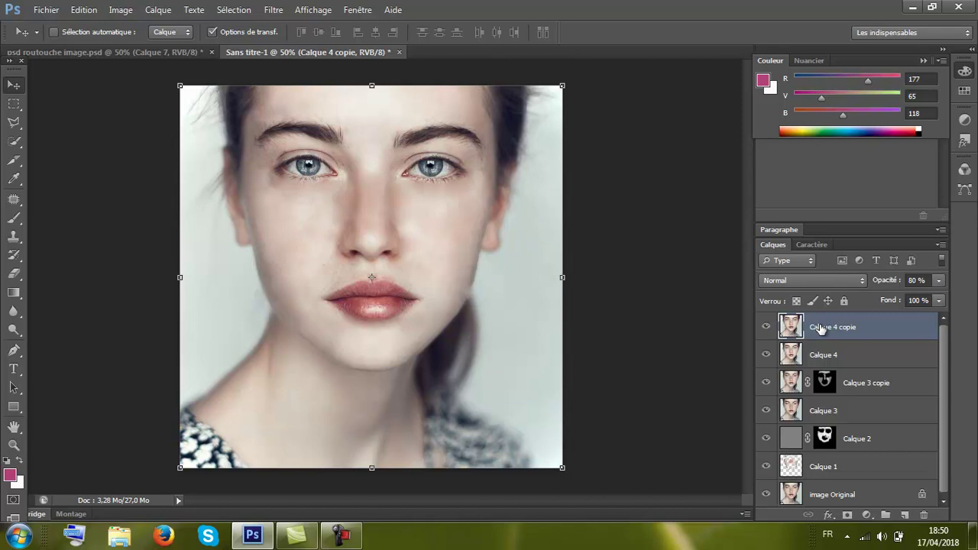
{"action": "left_click", "coordinate": [272, 9]}
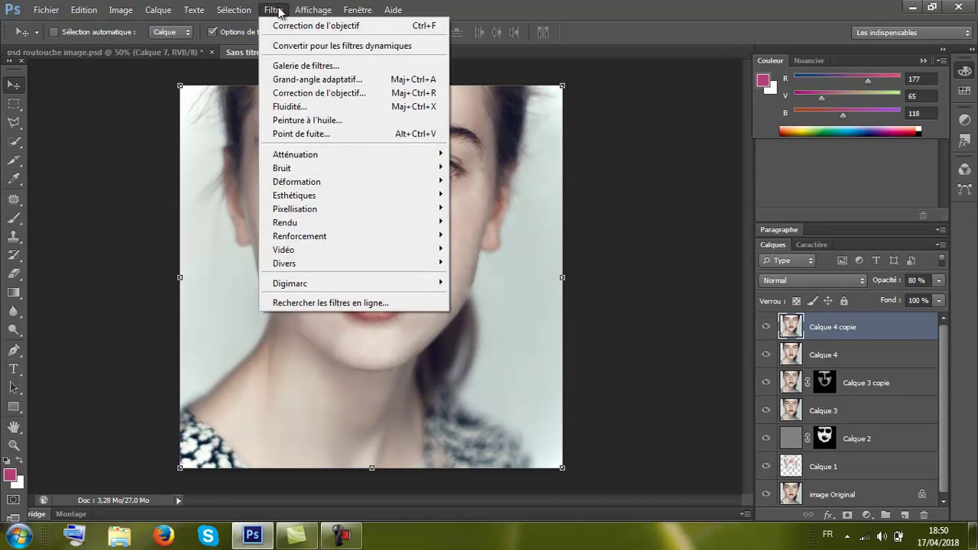
{"action": "left_click", "coordinate": [310, 107]}
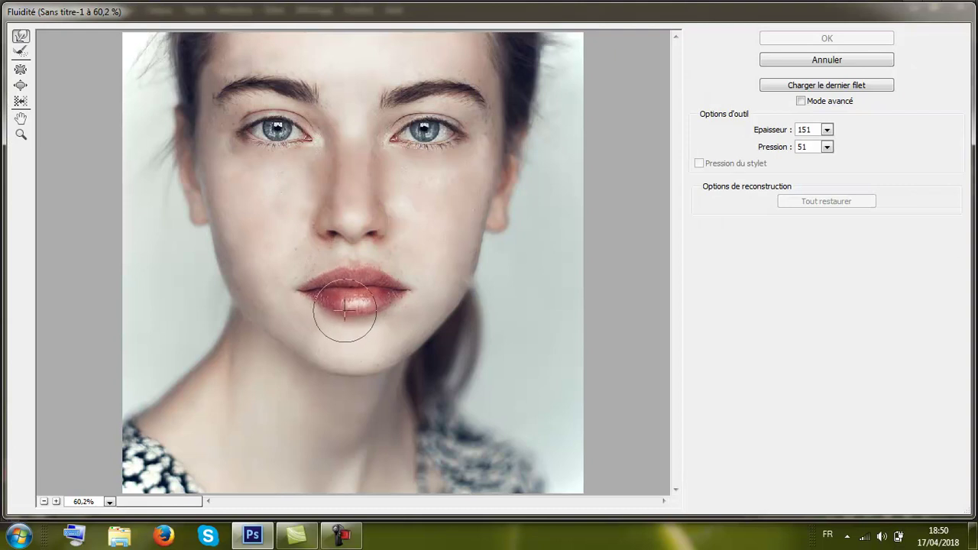
- Warp the lower lip fuller and nudge the nose with the 151-size brush, then apply Fluidité
{"action": "left_click_drag", "start_coordinate": [352, 307], "coordinate": [370, 306]}
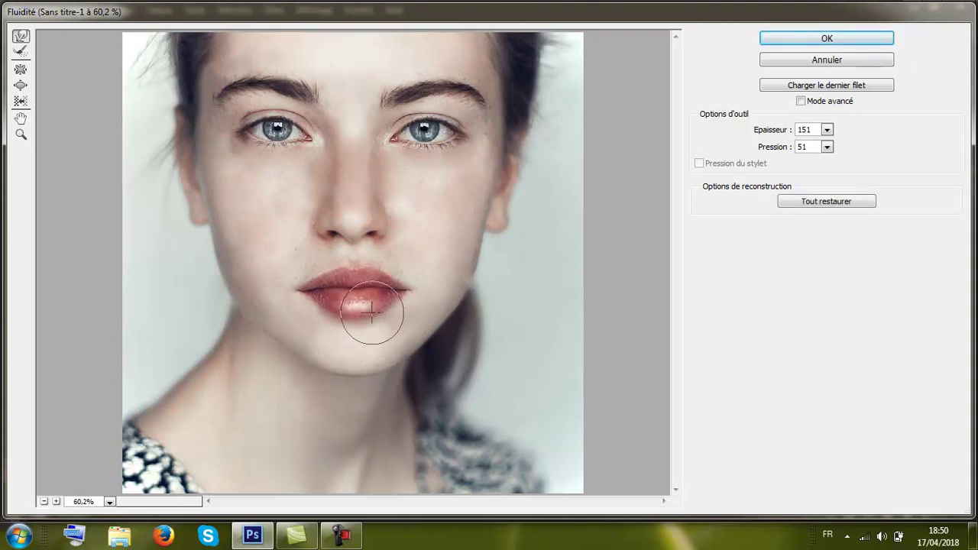
{"action": "left_click_drag", "start_coordinate": [350, 307], "coordinate": [334, 310]}
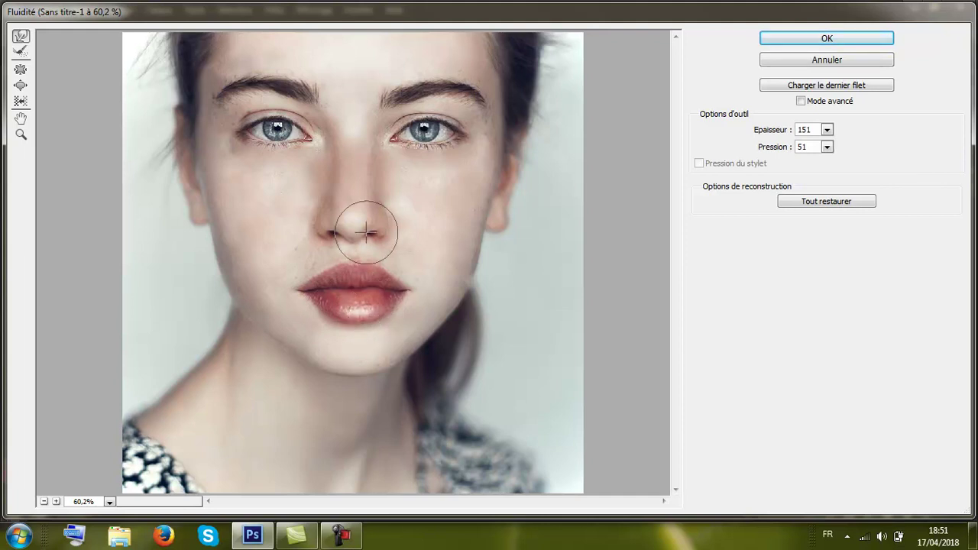
{"action": "mouse_move", "coordinate": [354, 237]}
{"action": "left_mouse_down"}
{"action": "mouse_move", "coordinate": [381, 223]}
{"action": "mouse_move", "coordinate": [322, 223]}
{"action": "left_mouse_up"}
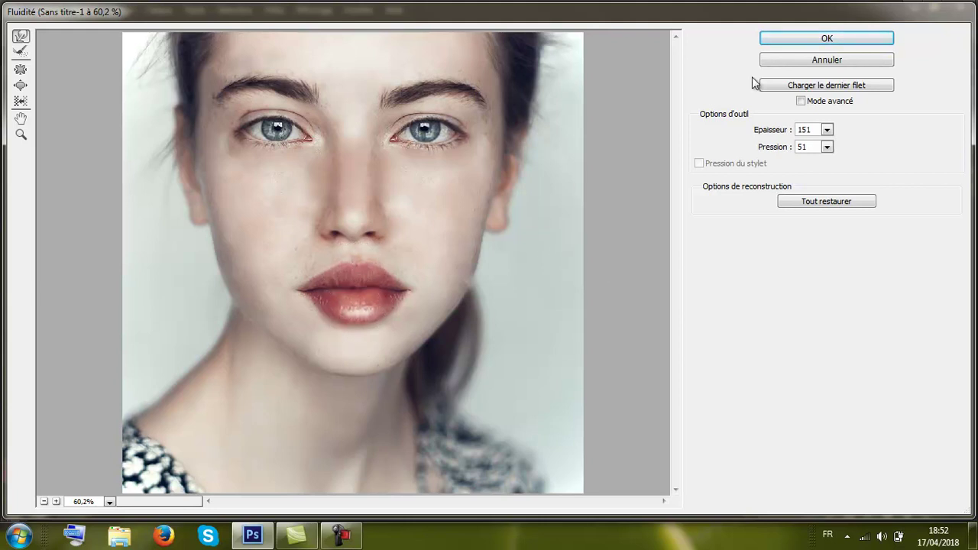
{"action": "left_click", "coordinate": [805, 40]}
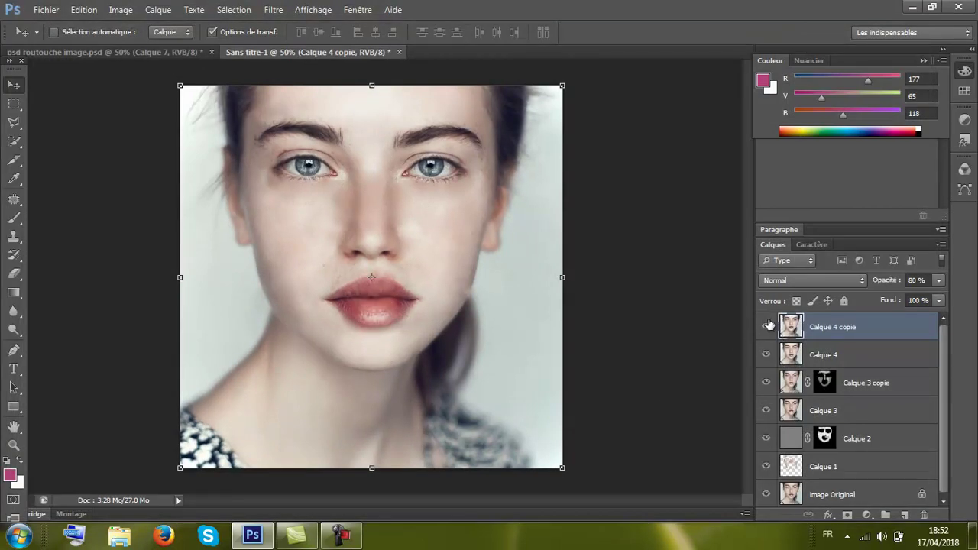
- Toggle Calque 4 copie off and on twice to compare the reshaped lips
{"action": "left_click", "coordinate": [766, 328]}
{"action": "left_click", "coordinate": [766, 329]}
{"action": "left_click", "coordinate": [766, 328]}
{"action": "left_click", "coordinate": [766, 329]}
- Add an empty Calque 5 layer on top and zoom in on the face
{"action": "left_click", "coordinate": [903, 515]}
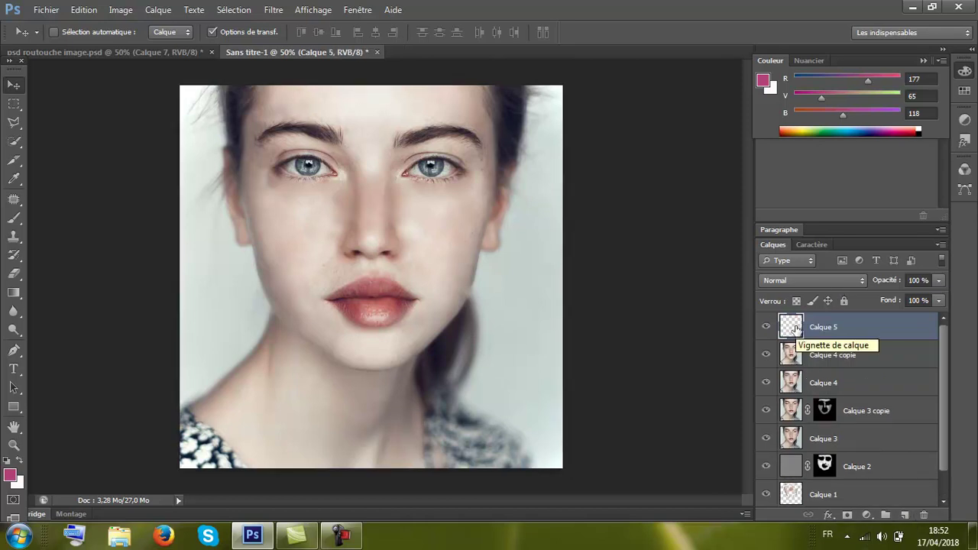
{"action": "left_click", "coordinate": [13, 446]}
{"action": "left_click", "coordinate": [180, 216]}
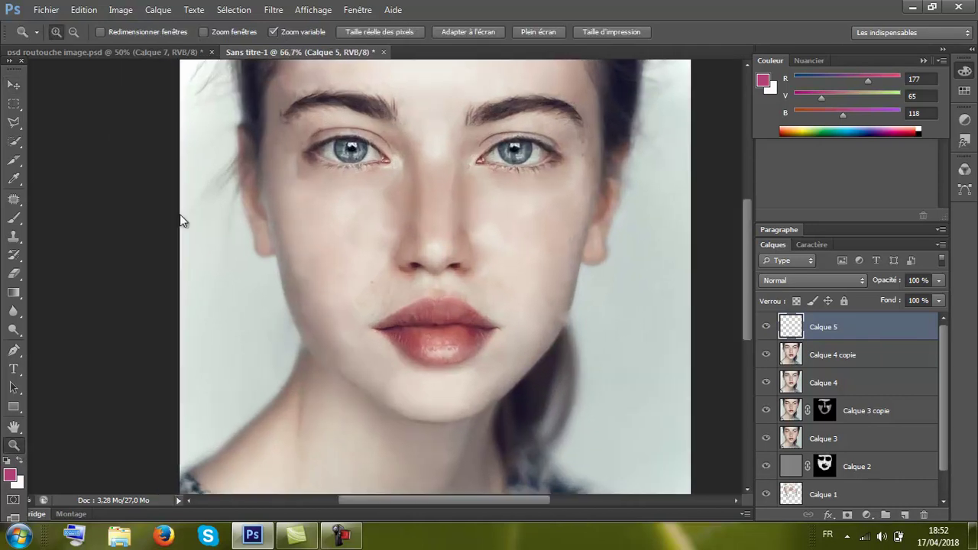
- Set the foreground colour to light pink (R 220, V 141, B 178) and select the Brush tool
{"action": "left_click", "coordinate": [9, 474]}
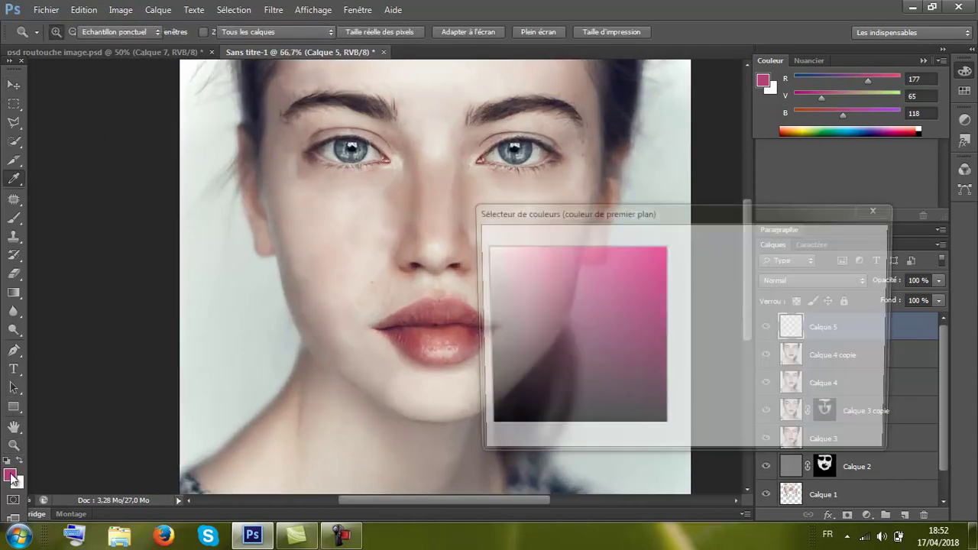
{"action": "left_click", "coordinate": [569, 262]}
{"action": "left_click", "coordinate": [547, 271]}
{"action": "left_click", "coordinate": [794, 237]}
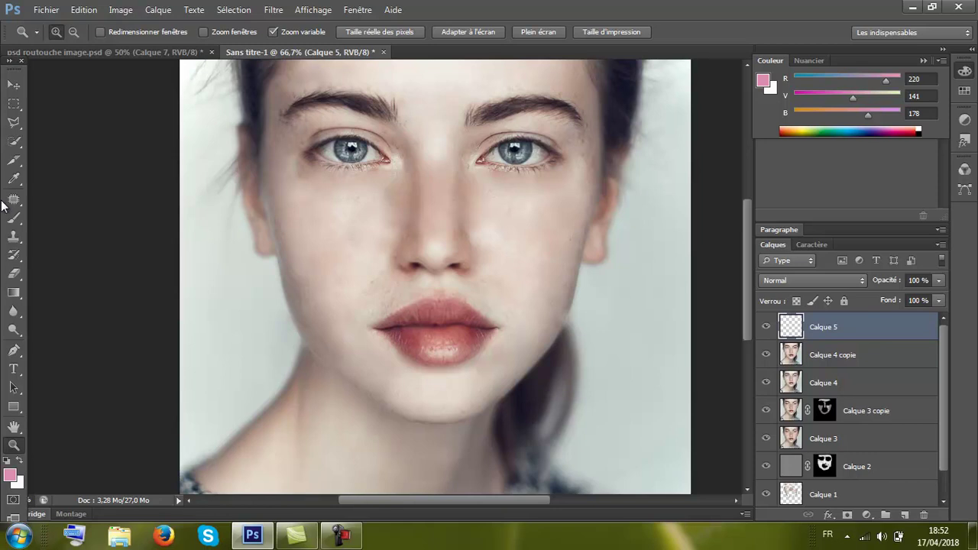
{"action": "left_click", "coordinate": [11, 222]}
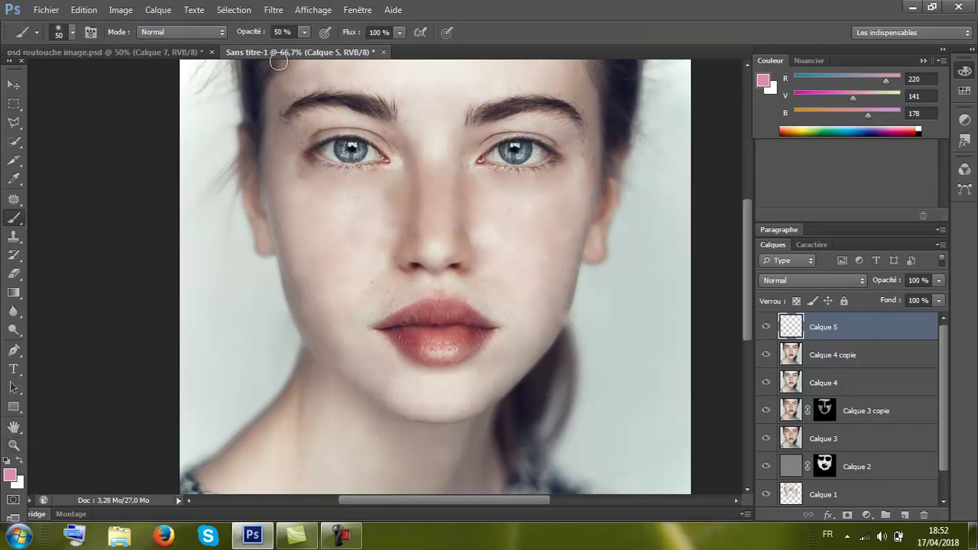
- Set the brush size to 20 px for painting pink eyeshadow on both upper eyelids
{"action": "left_click", "coordinate": [305, 32]}
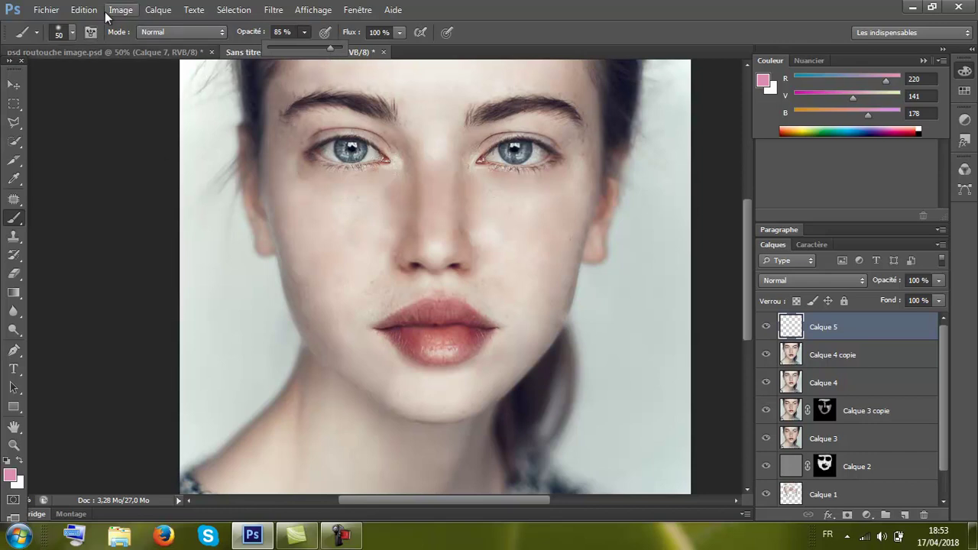
{"action": "left_click", "coordinate": [69, 35]}
{"action": "left_click", "coordinate": [70, 35]}
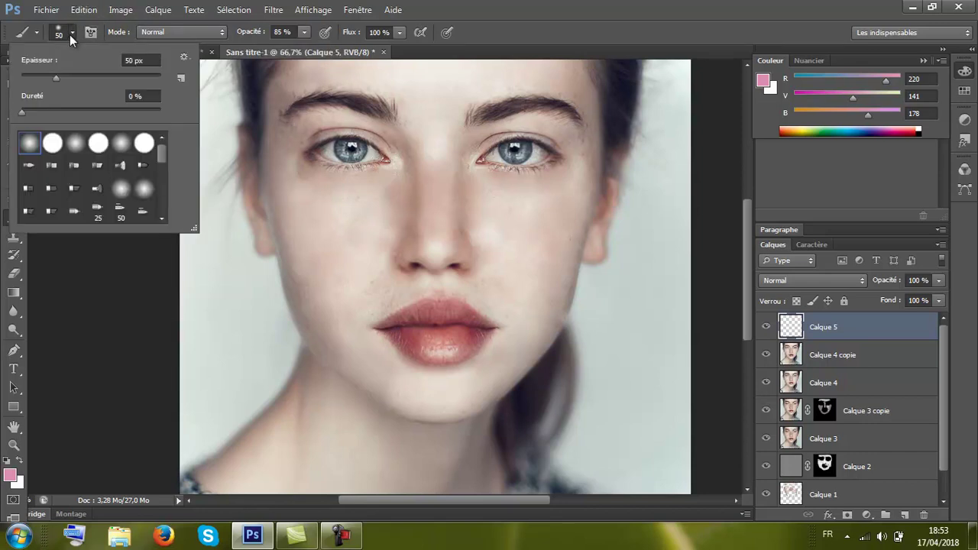
{"action": "left_click", "coordinate": [34, 75]}
{"action": "left_click", "coordinate": [387, 148]}
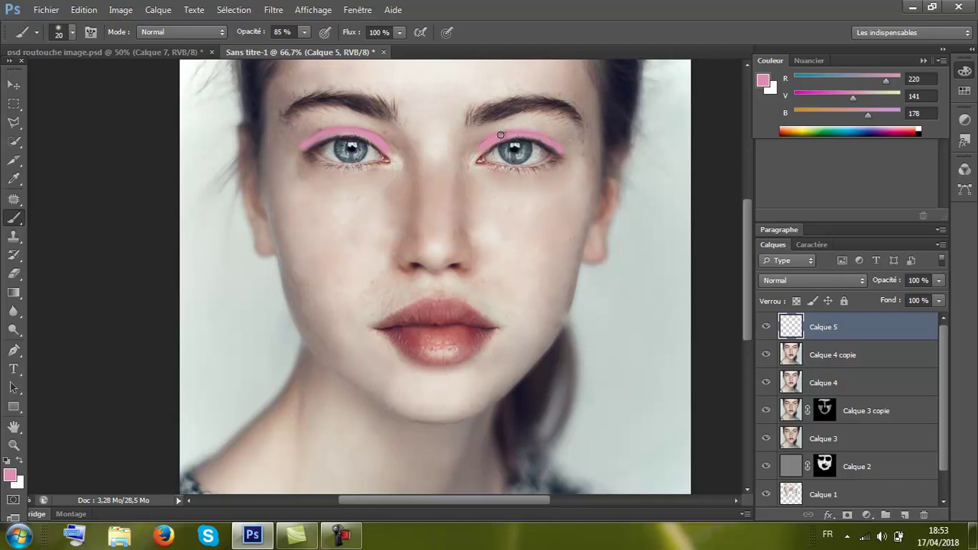
- Set the foreground colour to dark burgundy #6a113b and paint over the lips
{"action": "left_click", "coordinate": [10, 475]}
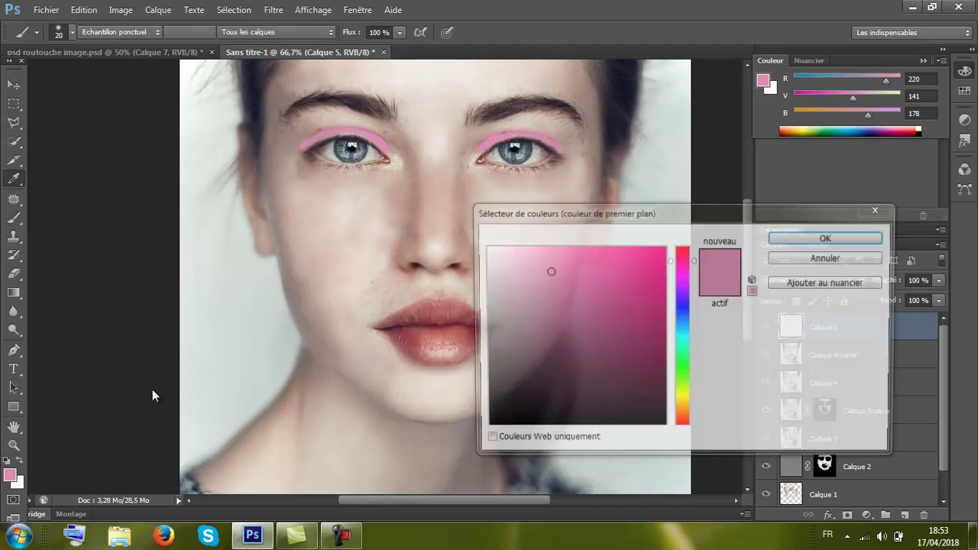
{"action": "left_click", "coordinate": [635, 353]}
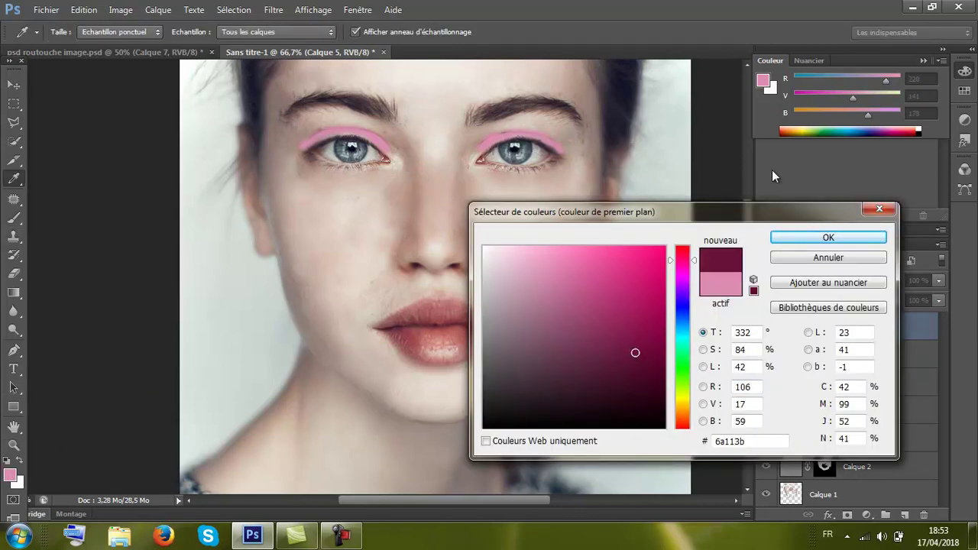
{"action": "left_click", "coordinate": [799, 239]}
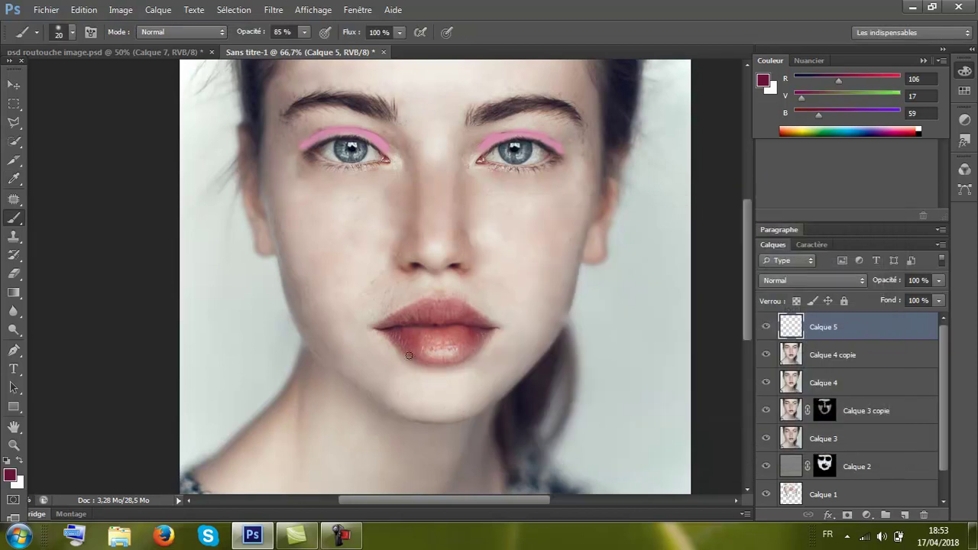
{"action": "mouse_move", "coordinate": [403, 348]}
{"action": "left_mouse_down"}
{"action": "mouse_move", "coordinate": [452, 360]}
{"action": "mouse_move", "coordinate": [484, 336]}
{"action": "mouse_move", "coordinate": [401, 331]}
{"action": "mouse_move", "coordinate": [449, 353]}
{"action": "mouse_move", "coordinate": [418, 341]}
{"action": "mouse_move", "coordinate": [463, 336]}
{"action": "mouse_move", "coordinate": [448, 346]}
{"action": "mouse_move", "coordinate": [433, 348]}
{"action": "mouse_move", "coordinate": [487, 327]}
{"action": "left_mouse_up"}
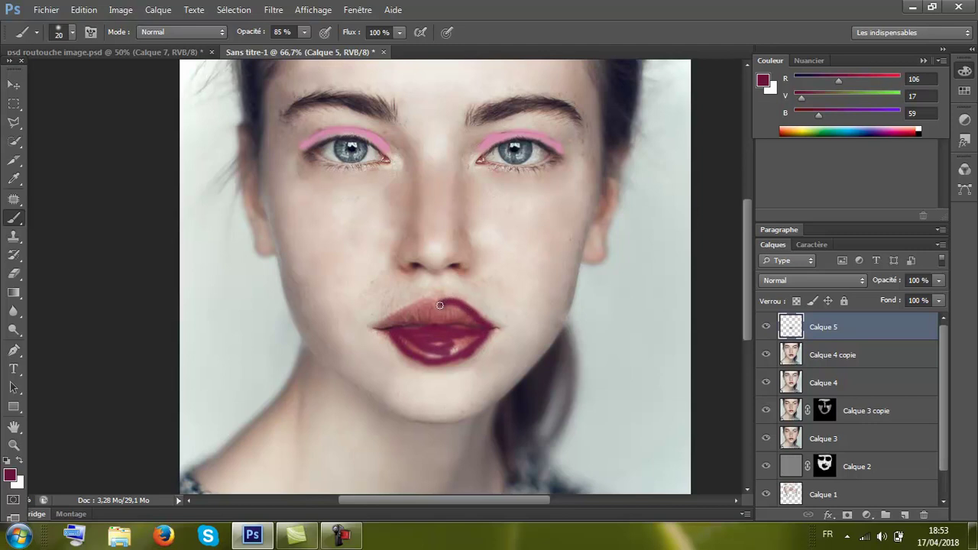
{"action": "mouse_move", "coordinate": [427, 301]}
{"action": "left_mouse_down"}
{"action": "mouse_move", "coordinate": [387, 325]}
{"action": "mouse_move", "coordinate": [429, 355]}
{"action": "mouse_move", "coordinate": [460, 348]}
{"action": "mouse_move", "coordinate": [402, 321]}
{"action": "left_mouse_up"}
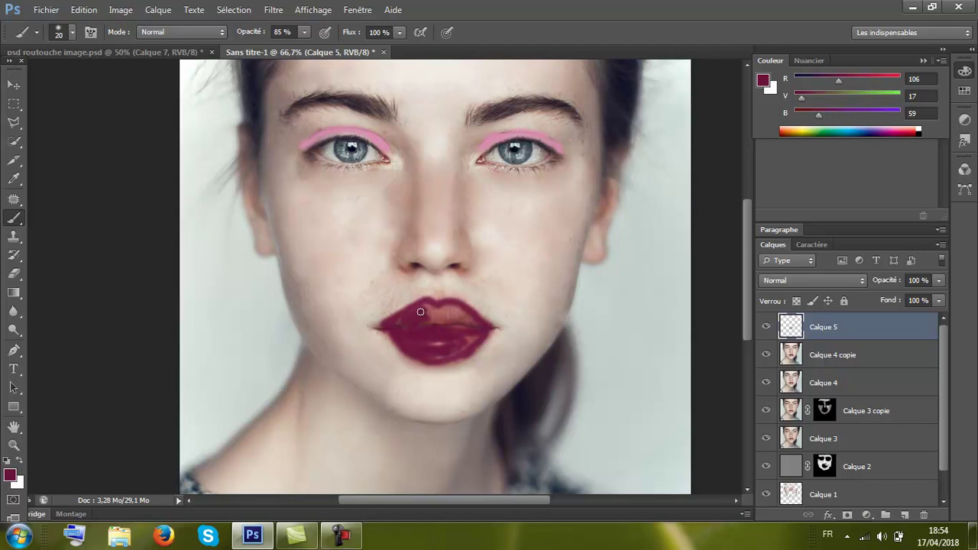
- Enlarge the brush to 40 px and fill the remaining light strip of the upper lip
{"action": "left_click", "coordinate": [72, 32]}
{"action": "left_click_drag", "start_coordinate": [59, 65], "coordinate": [49, 77]}
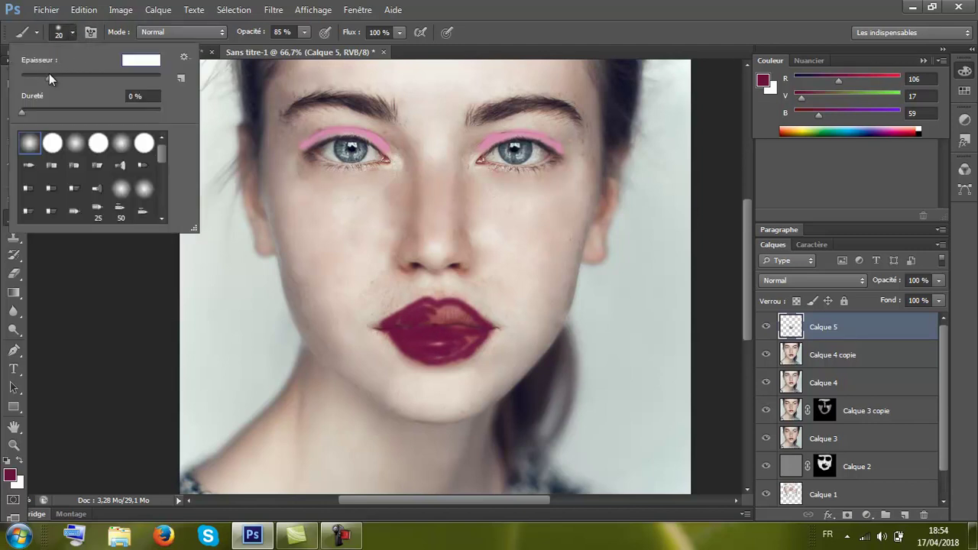
{"action": "left_click", "coordinate": [404, 324]}
{"action": "mouse_move", "coordinate": [417, 313]}
{"action": "left_mouse_down"}
{"action": "mouse_move", "coordinate": [459, 313]}
{"action": "mouse_move", "coordinate": [474, 328]}
{"action": "mouse_move", "coordinate": [415, 331]}
{"action": "mouse_move", "coordinate": [459, 339]}
{"action": "mouse_move", "coordinate": [436, 345]}
{"action": "mouse_move", "coordinate": [453, 348]}
{"action": "mouse_move", "coordinate": [414, 314]}
{"action": "mouse_move", "coordinate": [426, 308]}
{"action": "mouse_move", "coordinate": [438, 320]}
{"action": "mouse_move", "coordinate": [395, 330]}
{"action": "mouse_move", "coordinate": [404, 338]}
{"action": "mouse_move", "coordinate": [461, 343]}
{"action": "mouse_move", "coordinate": [475, 331]}
{"action": "mouse_move", "coordinate": [430, 351]}
{"action": "mouse_move", "coordinate": [469, 329]}
{"action": "mouse_move", "coordinate": [447, 324]}
{"action": "mouse_move", "coordinate": [468, 323]}
{"action": "mouse_move", "coordinate": [451, 310]}
{"action": "mouse_move", "coordinate": [418, 320]}
{"action": "left_mouse_up"}
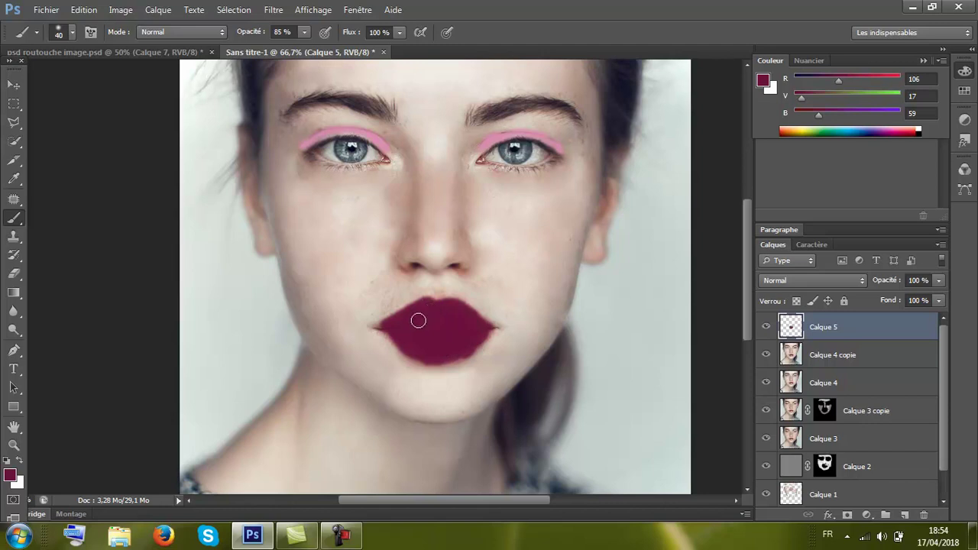
- Enlarge the brush to 79 px and paint a pink blush patch on the left cheek
{"action": "left_click", "coordinate": [59, 32]}
{"action": "left_click_drag", "start_coordinate": [38, 61], "coordinate": [68, 62]}
{"action": "left_click", "coordinate": [308, 222]}
{"action": "mouse_move", "coordinate": [344, 228]}
{"action": "left_mouse_down"}
{"action": "mouse_move", "coordinate": [329, 262]}
{"action": "mouse_move", "coordinate": [304, 226]}
{"action": "mouse_move", "coordinate": [313, 258]}
{"action": "mouse_move", "coordinate": [333, 251]}
{"action": "mouse_move", "coordinate": [321, 220]}
{"action": "mouse_move", "coordinate": [345, 229]}
{"action": "mouse_move", "coordinate": [332, 266]}
{"action": "mouse_move", "coordinate": [317, 268]}
{"action": "left_mouse_up"}
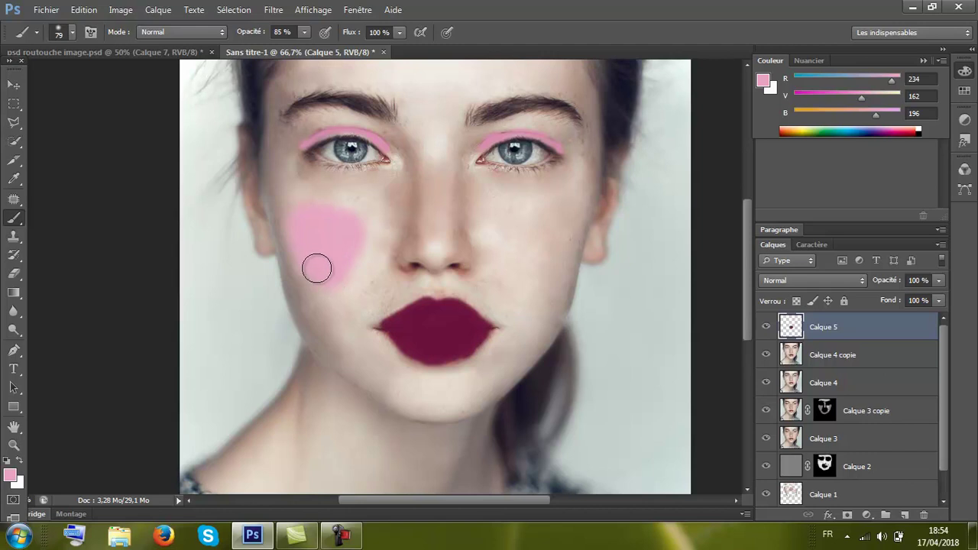
- Paint pink blush over the right cheek with the 79 px brush, then switch to the Move tool
{"action": "mouse_move", "coordinate": [521, 227]}
{"action": "left_mouse_down"}
{"action": "mouse_move", "coordinate": [546, 264]}
{"action": "mouse_move", "coordinate": [558, 237]}
{"action": "mouse_move", "coordinate": [524, 221]}
{"action": "mouse_move", "coordinate": [540, 265]}
{"action": "mouse_move", "coordinate": [513, 244]}
{"action": "mouse_move", "coordinate": [520, 211]}
{"action": "mouse_move", "coordinate": [565, 240]}
{"action": "mouse_move", "coordinate": [531, 256]}
{"action": "left_mouse_up"}
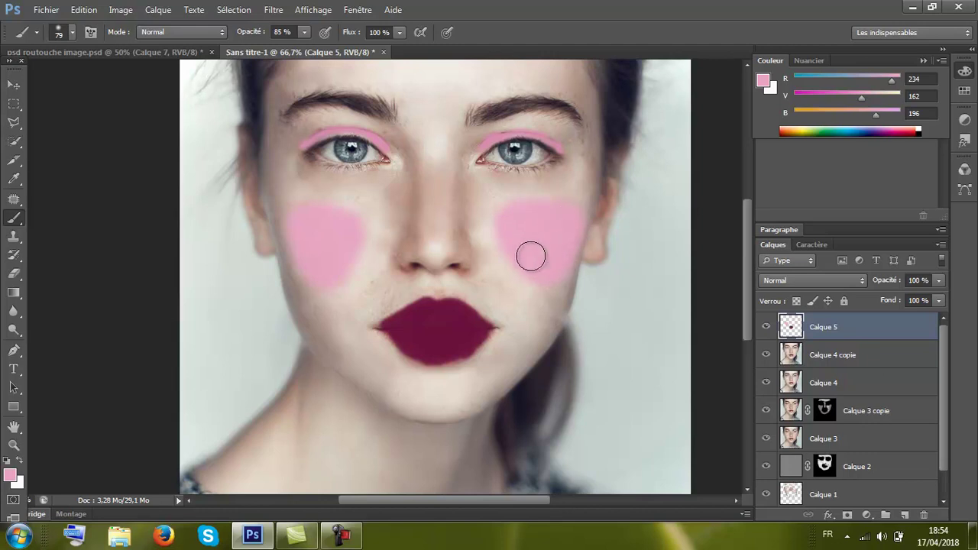
{"action": "left_click", "coordinate": [14, 84]}
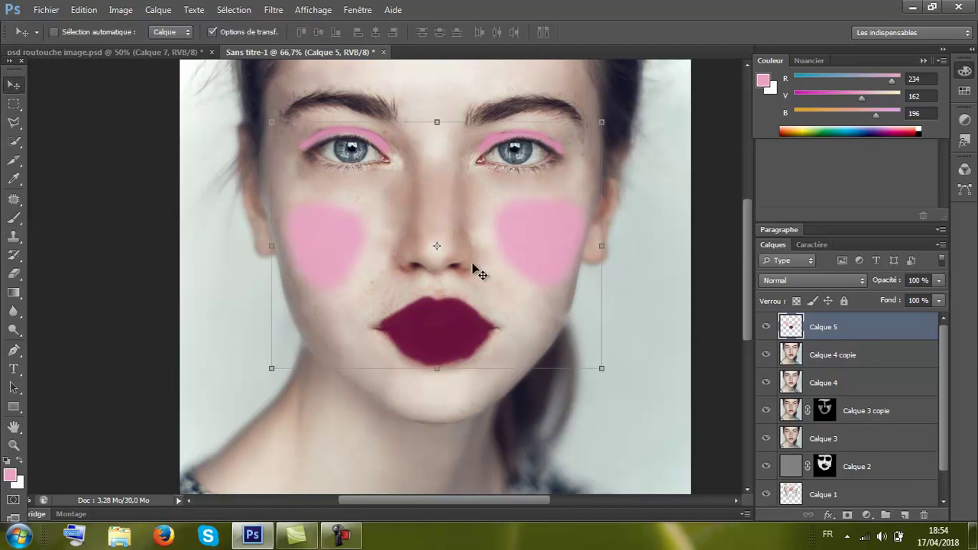
- Set Calque 5 to Lumière tamisée blend mode, trying 80% opacity before keeping 100%
{"action": "left_click", "coordinate": [825, 281]}
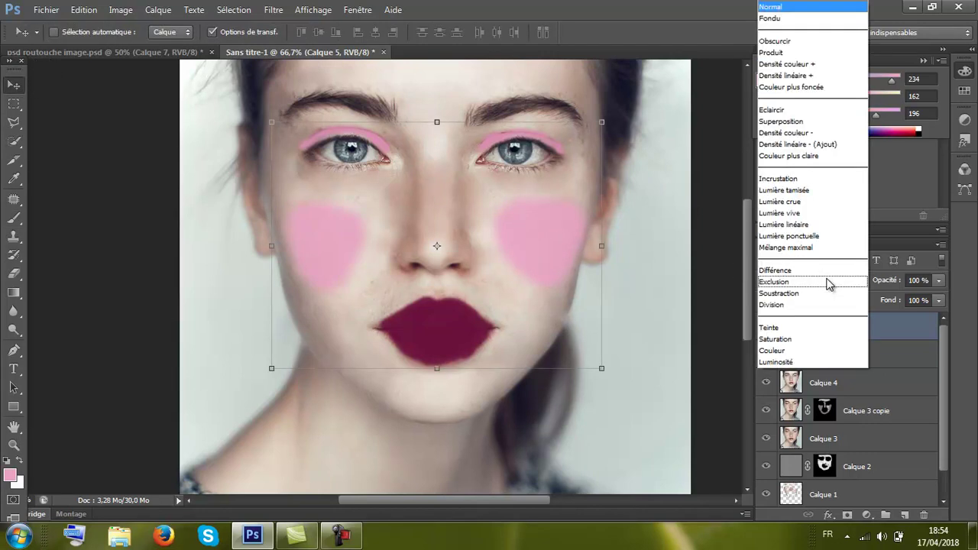
{"action": "left_click", "coordinate": [736, 294]}
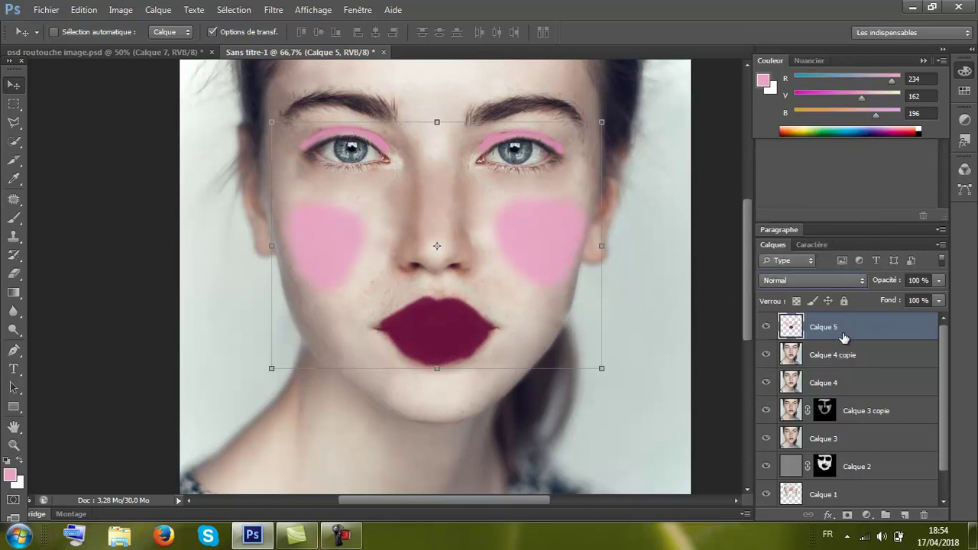
{"action": "left_click", "coordinate": [822, 282]}
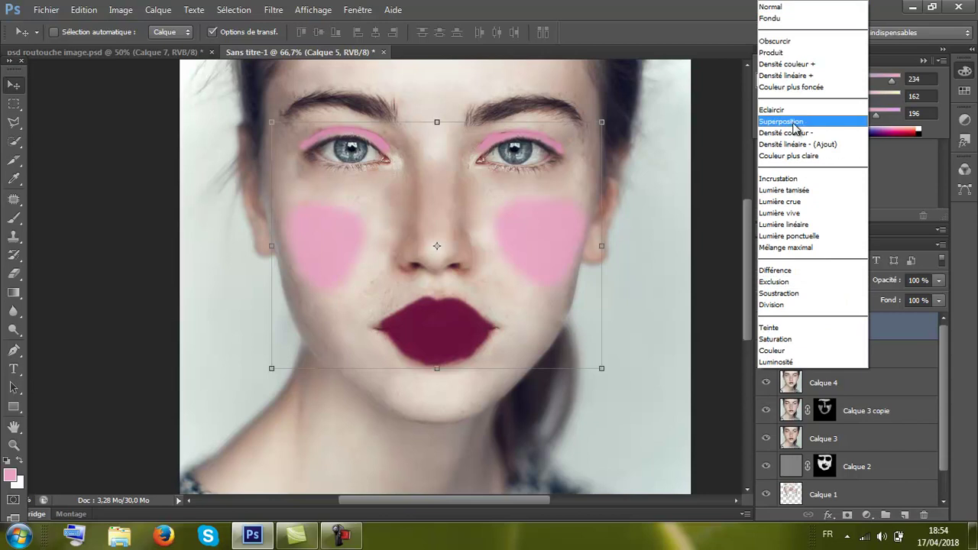
{"action": "left_click", "coordinate": [808, 191]}
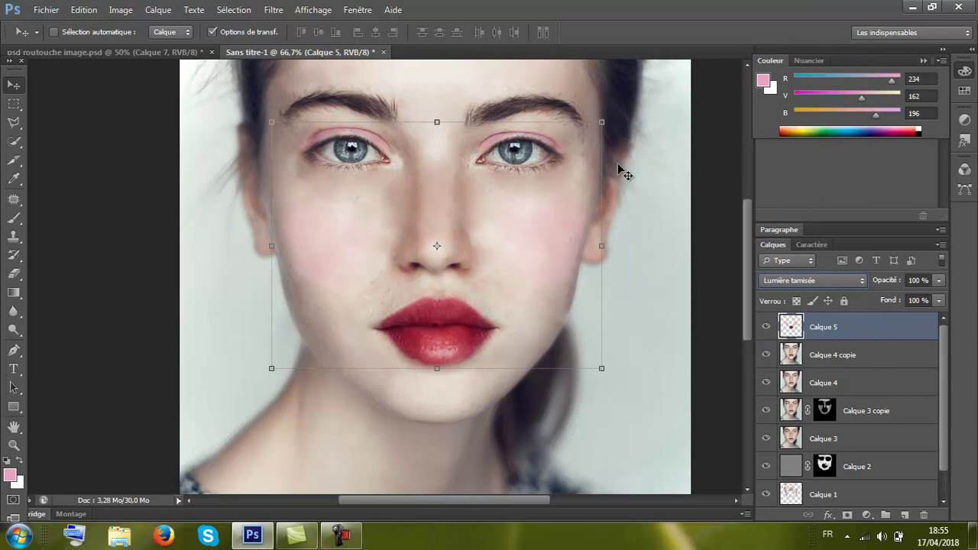
{"action": "left_click", "coordinate": [938, 280]}
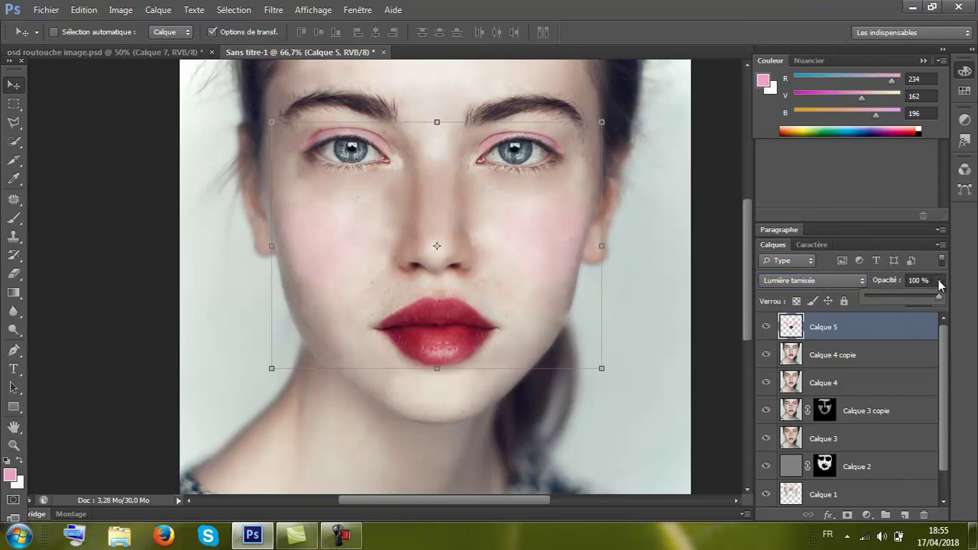
{"action": "left_click", "coordinate": [927, 299]}
{"action": "left_click_drag", "start_coordinate": [928, 300], "coordinate": [942, 301]}
{"action": "left_click", "coordinate": [14, 273]}
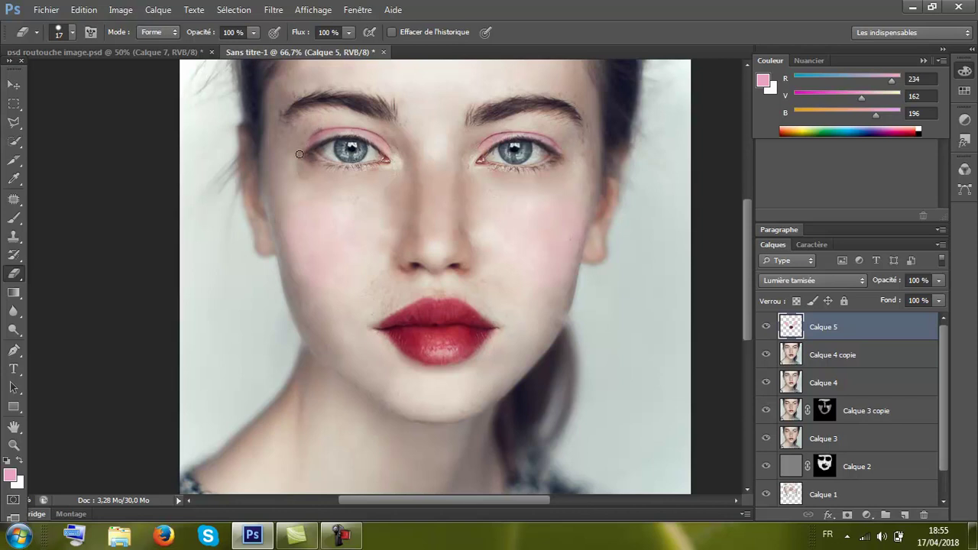
{"action": "left_click", "coordinate": [15, 87]}
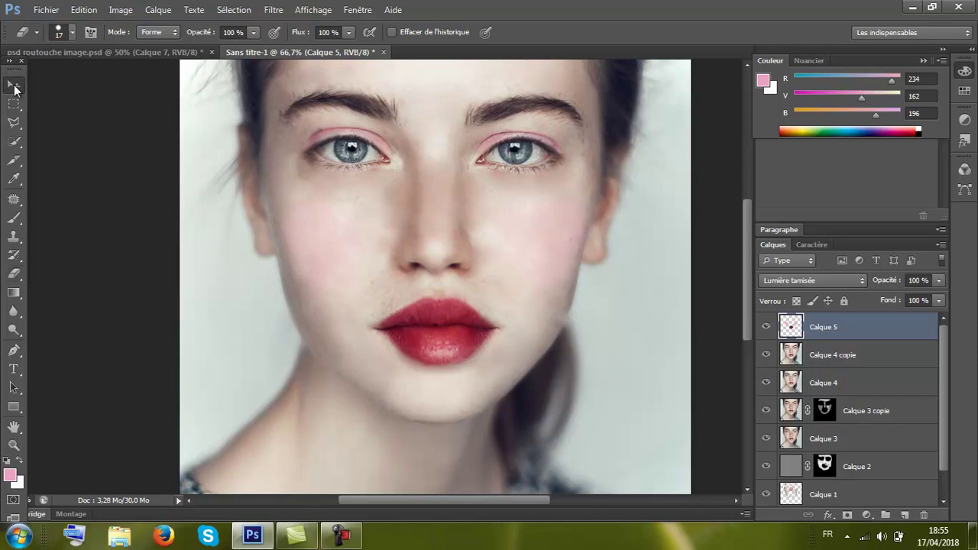
{"action": "left_click", "coordinate": [15, 86]}
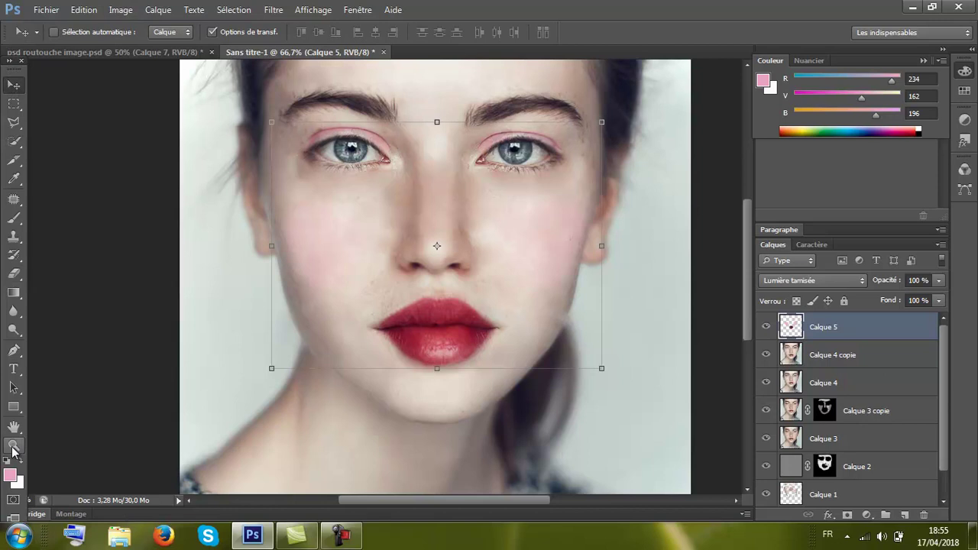
{"action": "key", "text": "z"}
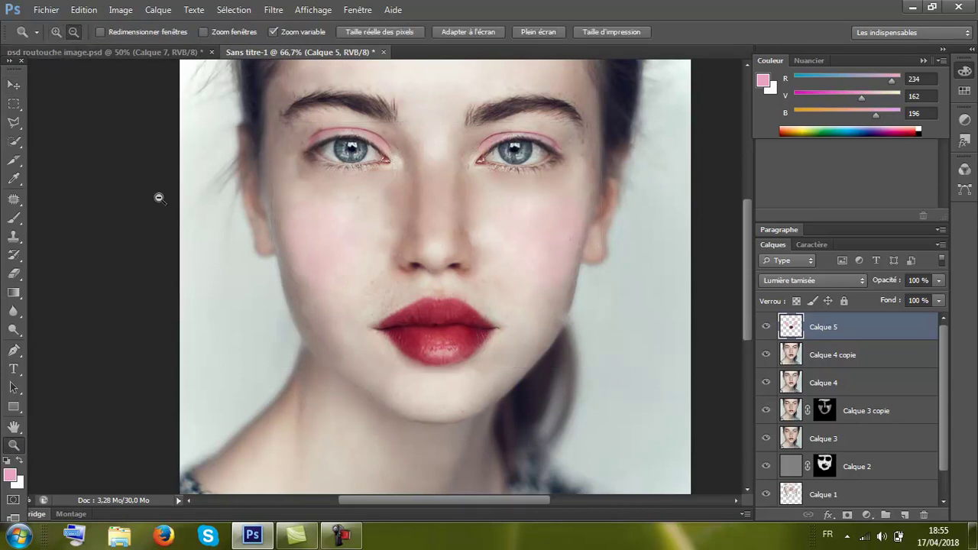
{"action": "left_click", "coordinate": [159, 216], "text": "alt"}
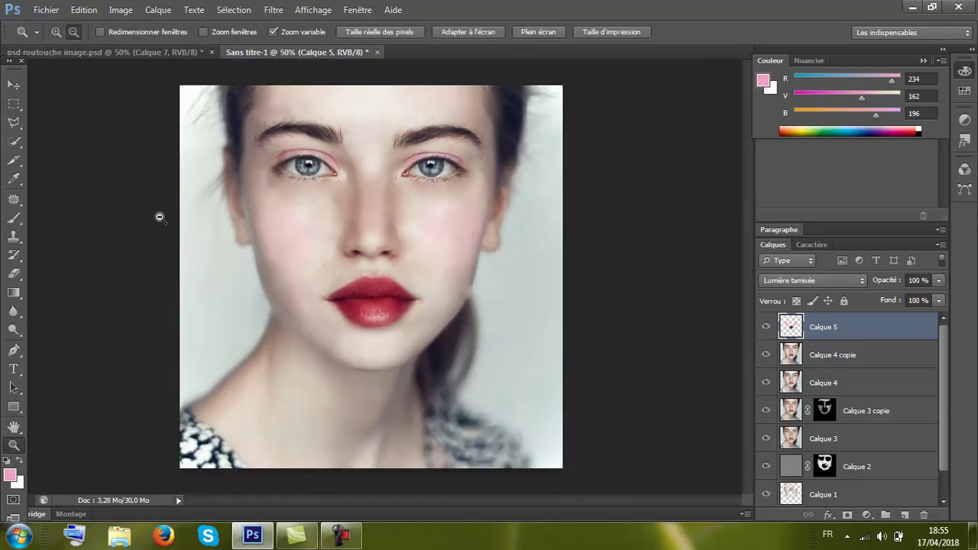
{"action": "left_click", "coordinate": [13, 86]}
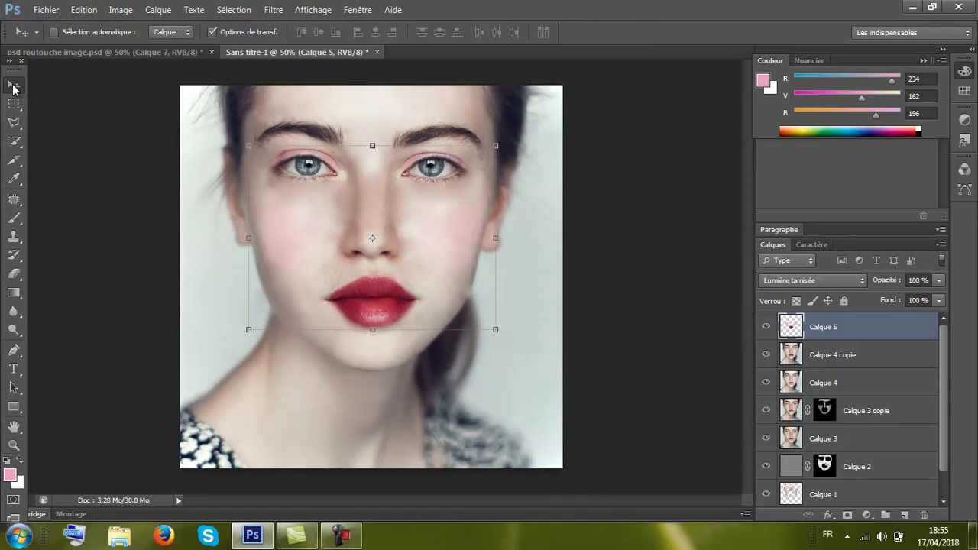
{"action": "left_click", "coordinate": [766, 327]}
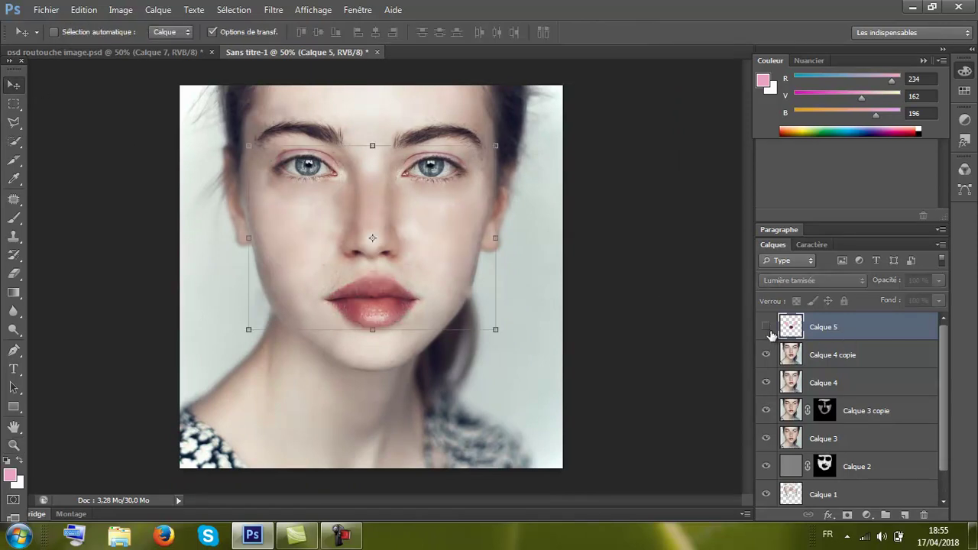
{"action": "left_click", "coordinate": [766, 327]}
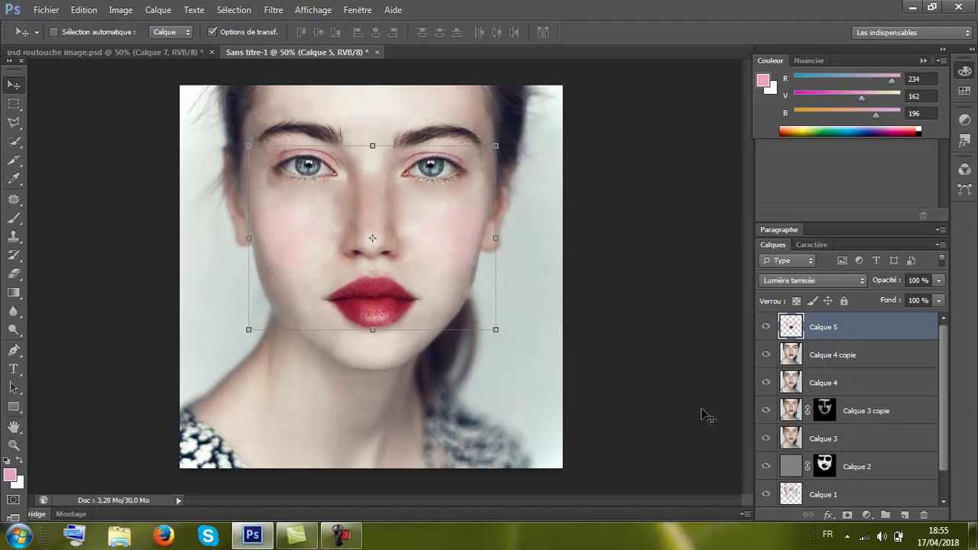
- Stamp all visible layers into a new merged Calque 6 with Ctrl+Alt+Shift+E
{"action": "key", "text": "ctrl+shift+alt+e"}
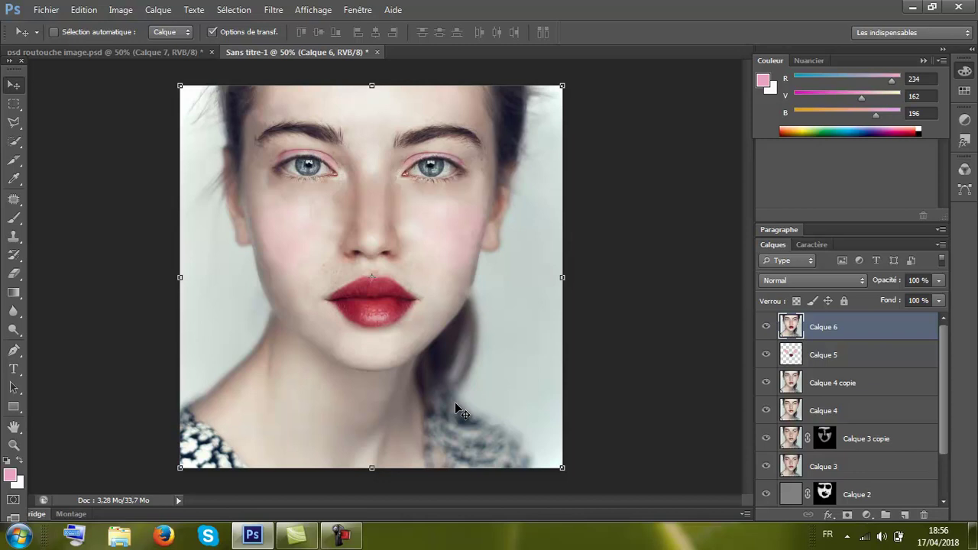
{"action": "left_click", "coordinate": [342, 536]}
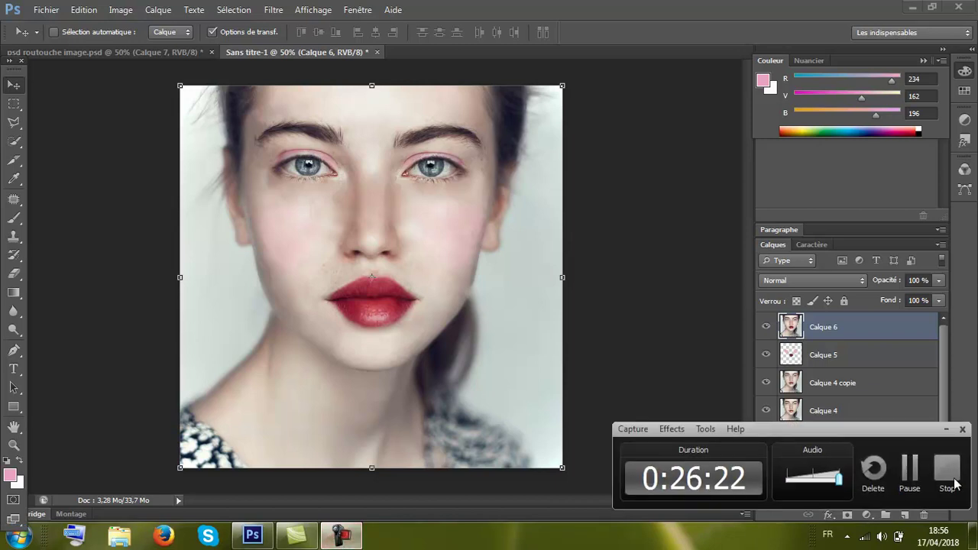